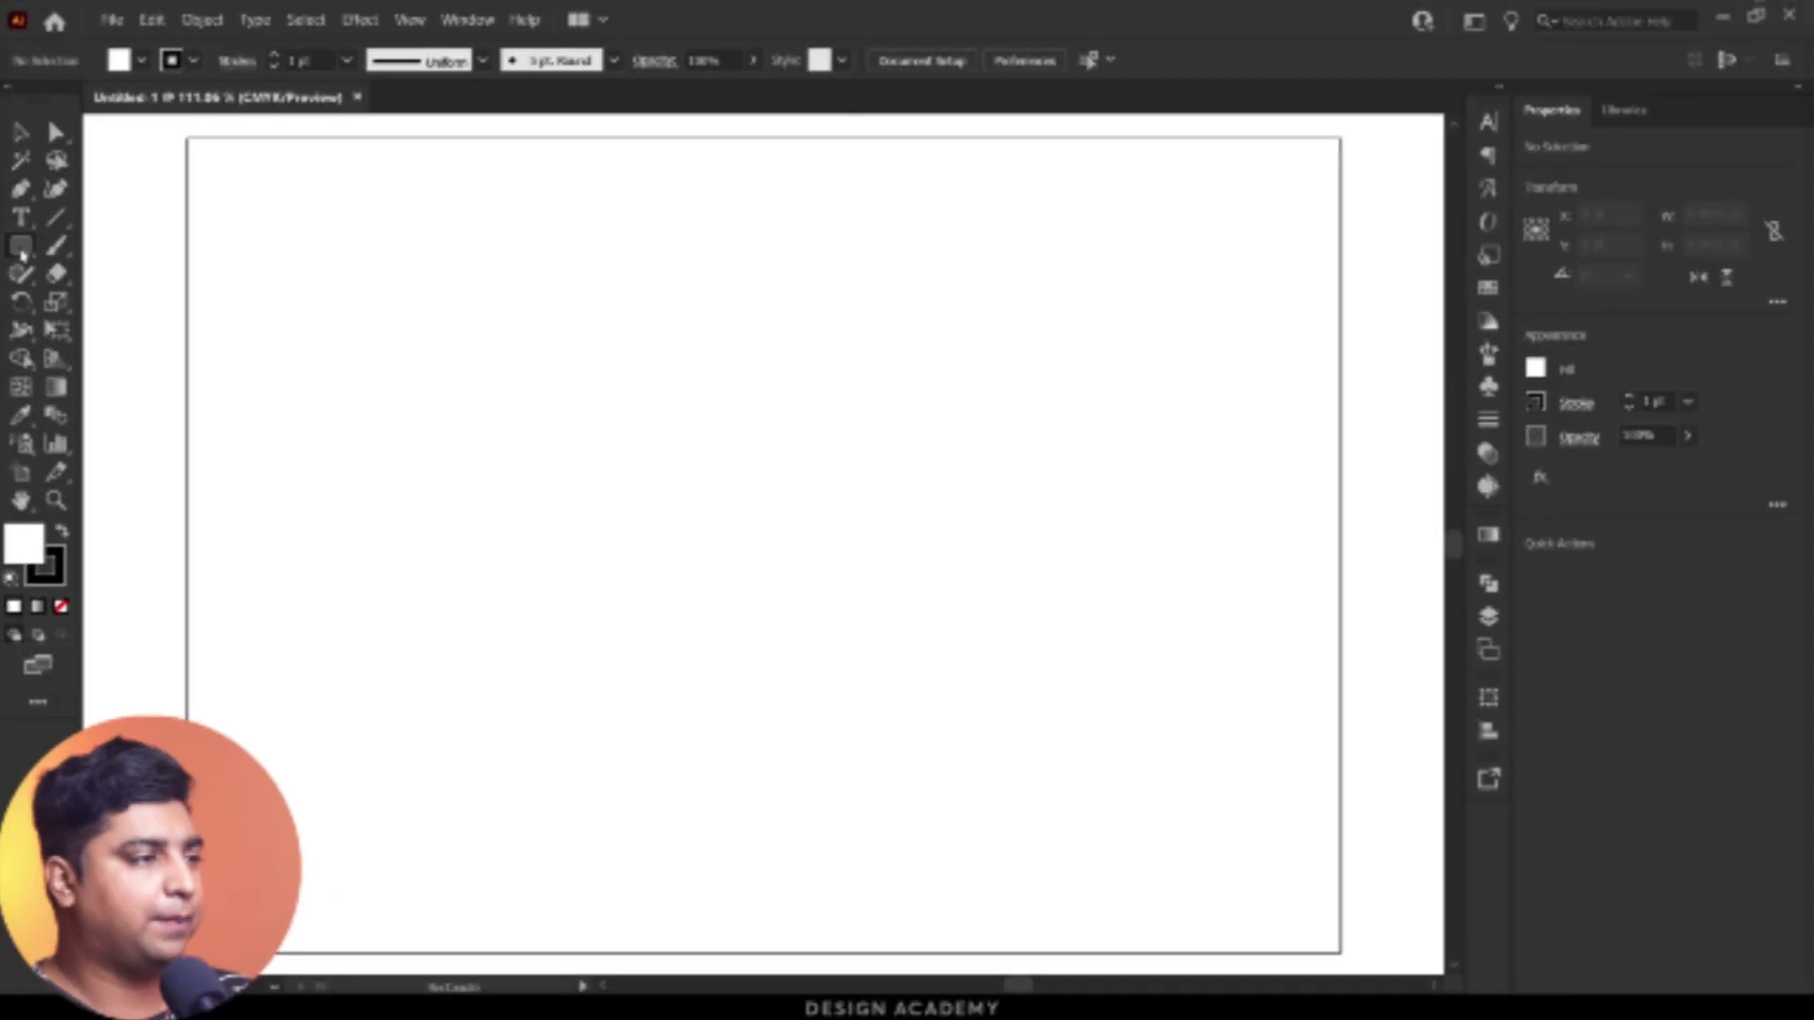
# Step: Draw a hexagon with the Polygon tool, rotate it 90° point-up, and centre it
pyautogui.moveTo(21, 252); pyautogui.dragTo(154, 326)
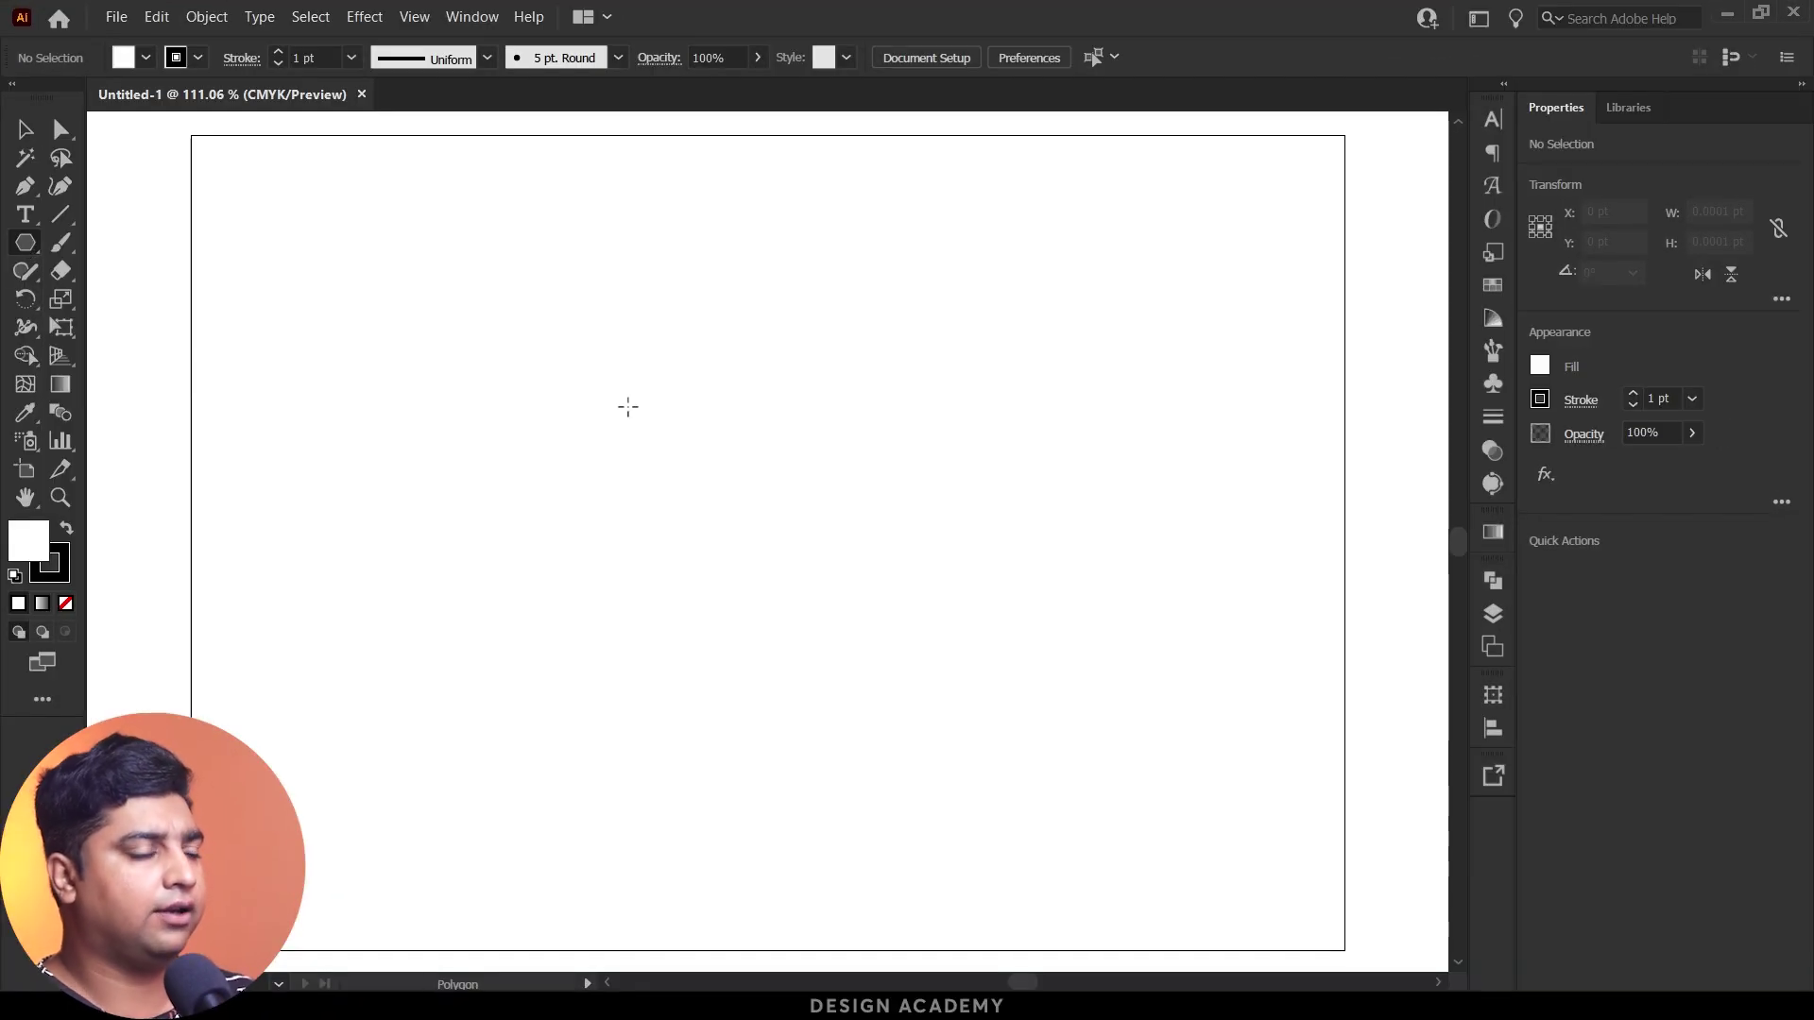
pyautogui.moveTo(619, 388); pyautogui.dragTo(729, 493)
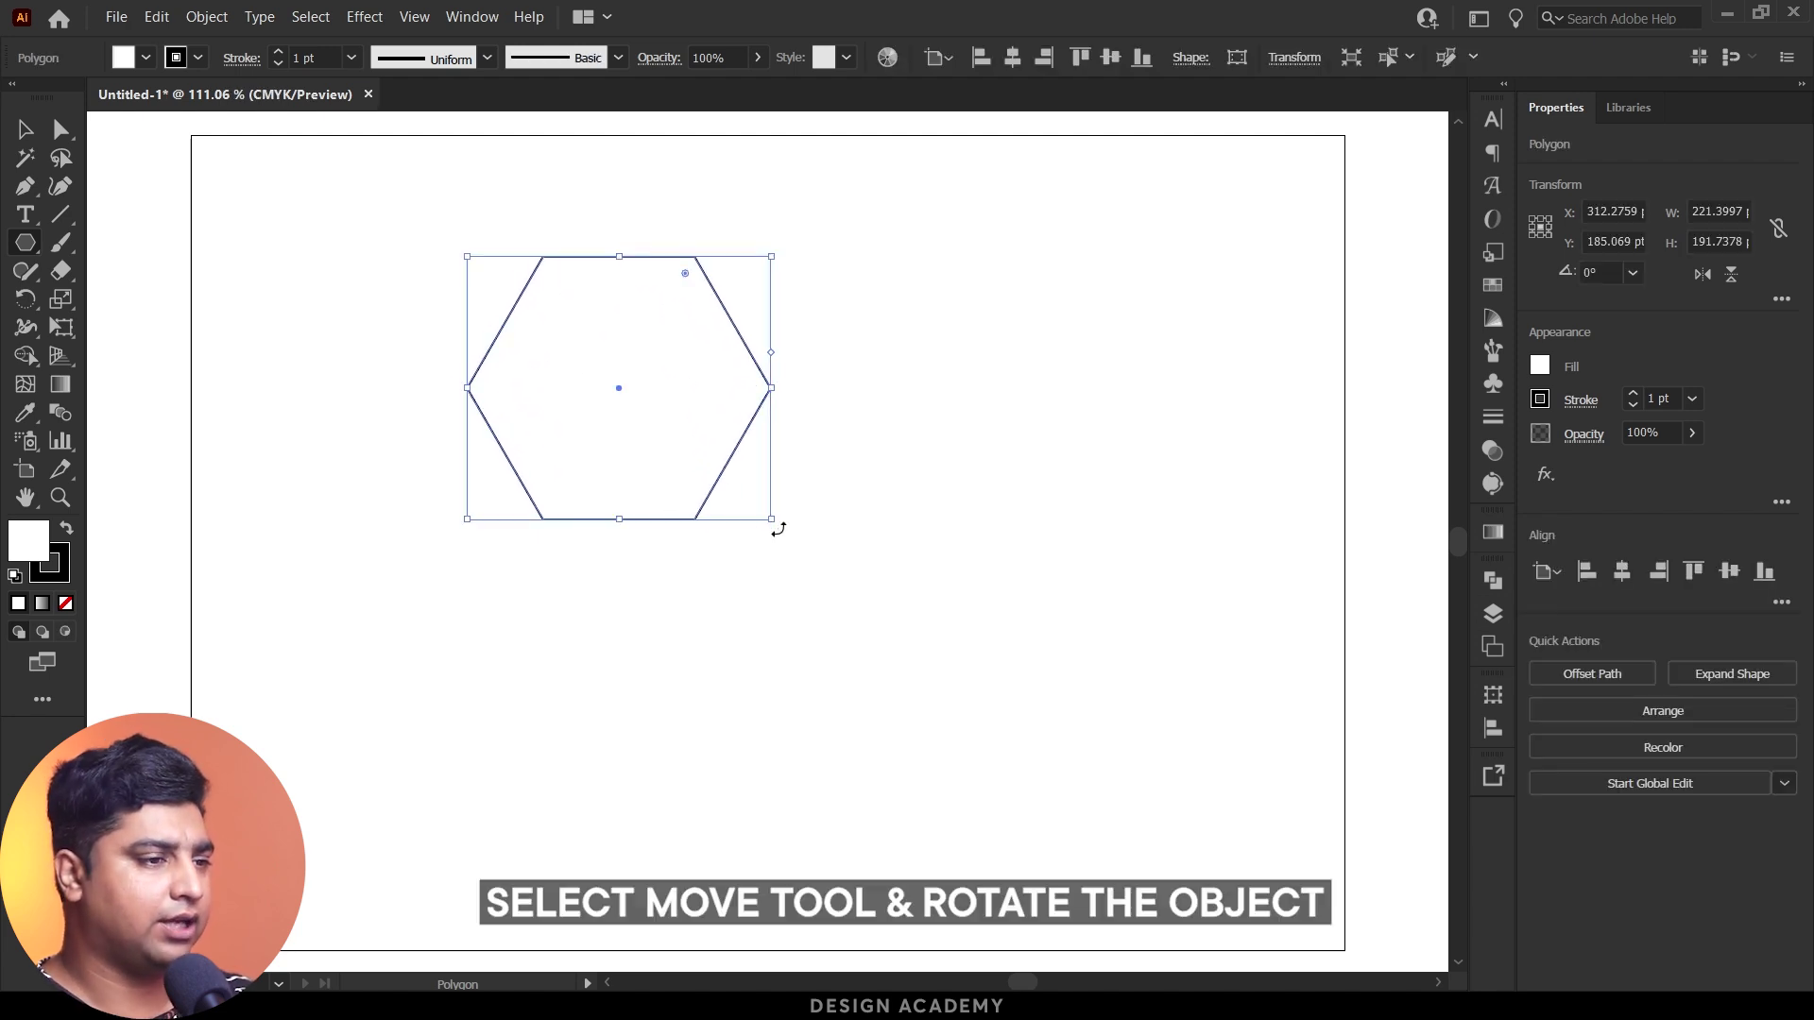
pyautogui.click(29, 130)
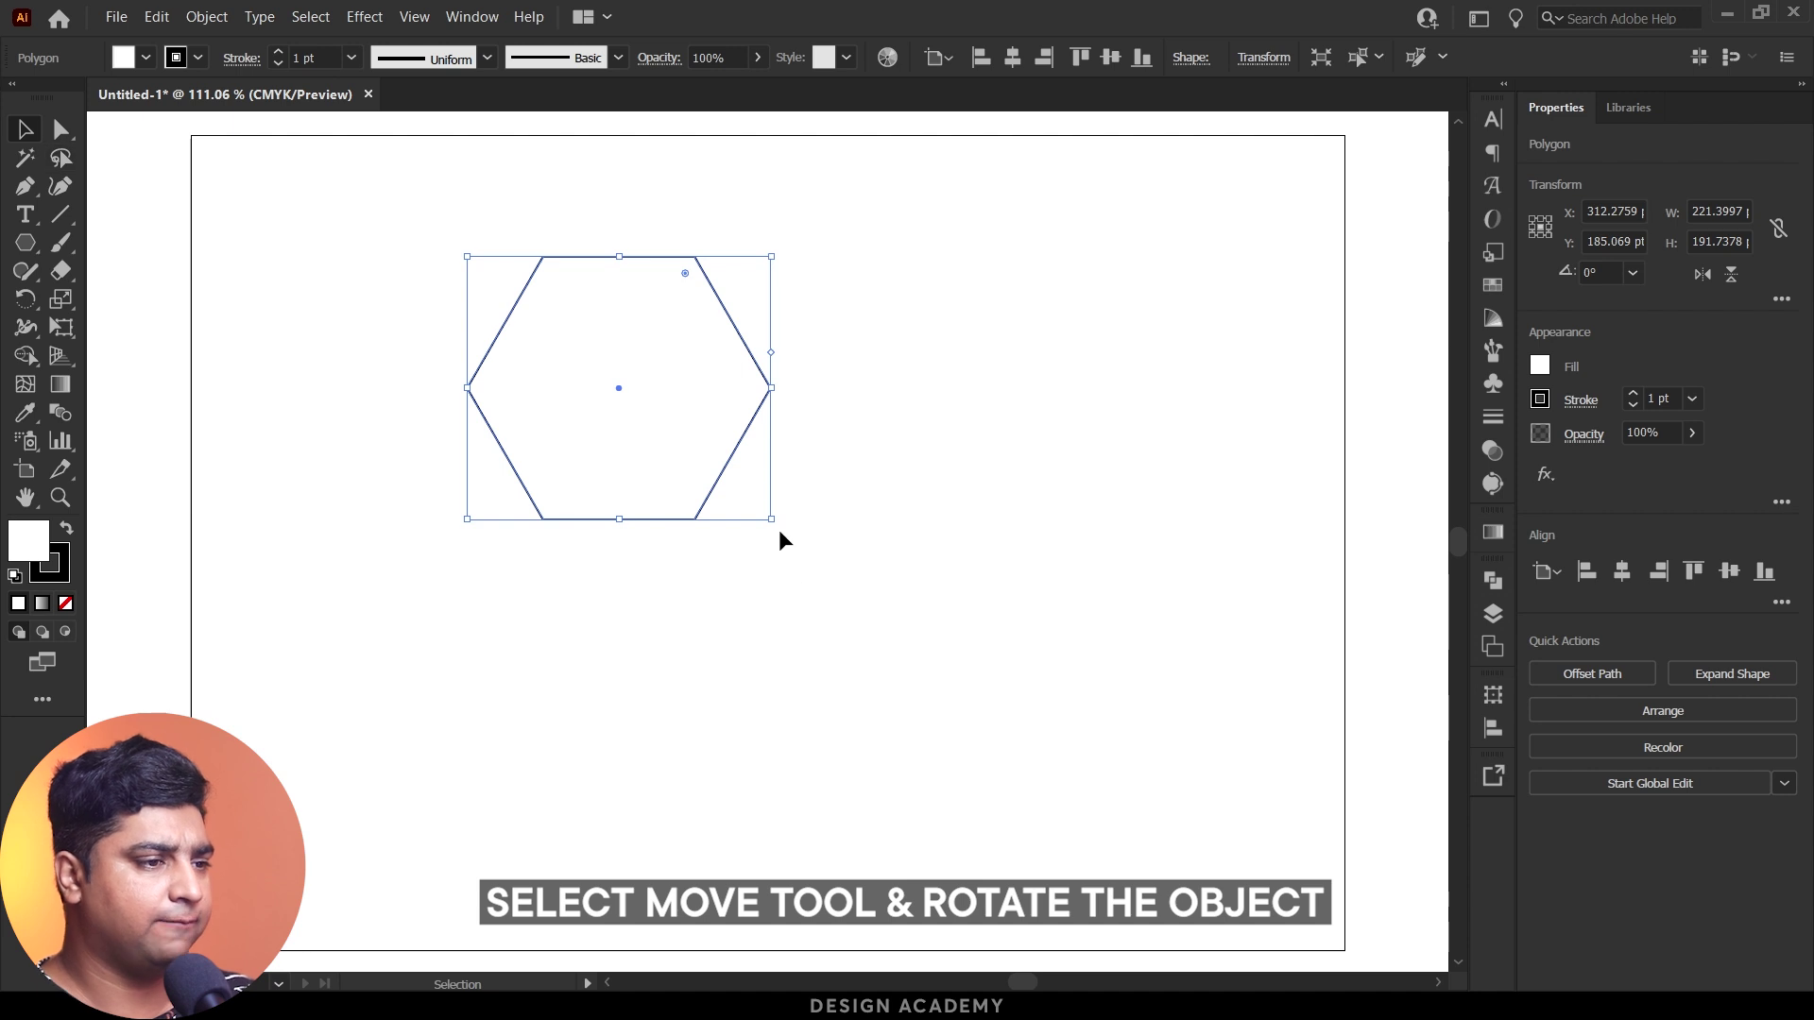
pyautogui.moveTo(775, 526); pyautogui.dragTo(746, 283)
pyautogui.moveTo(676, 356); pyautogui.dragTo(704, 527)
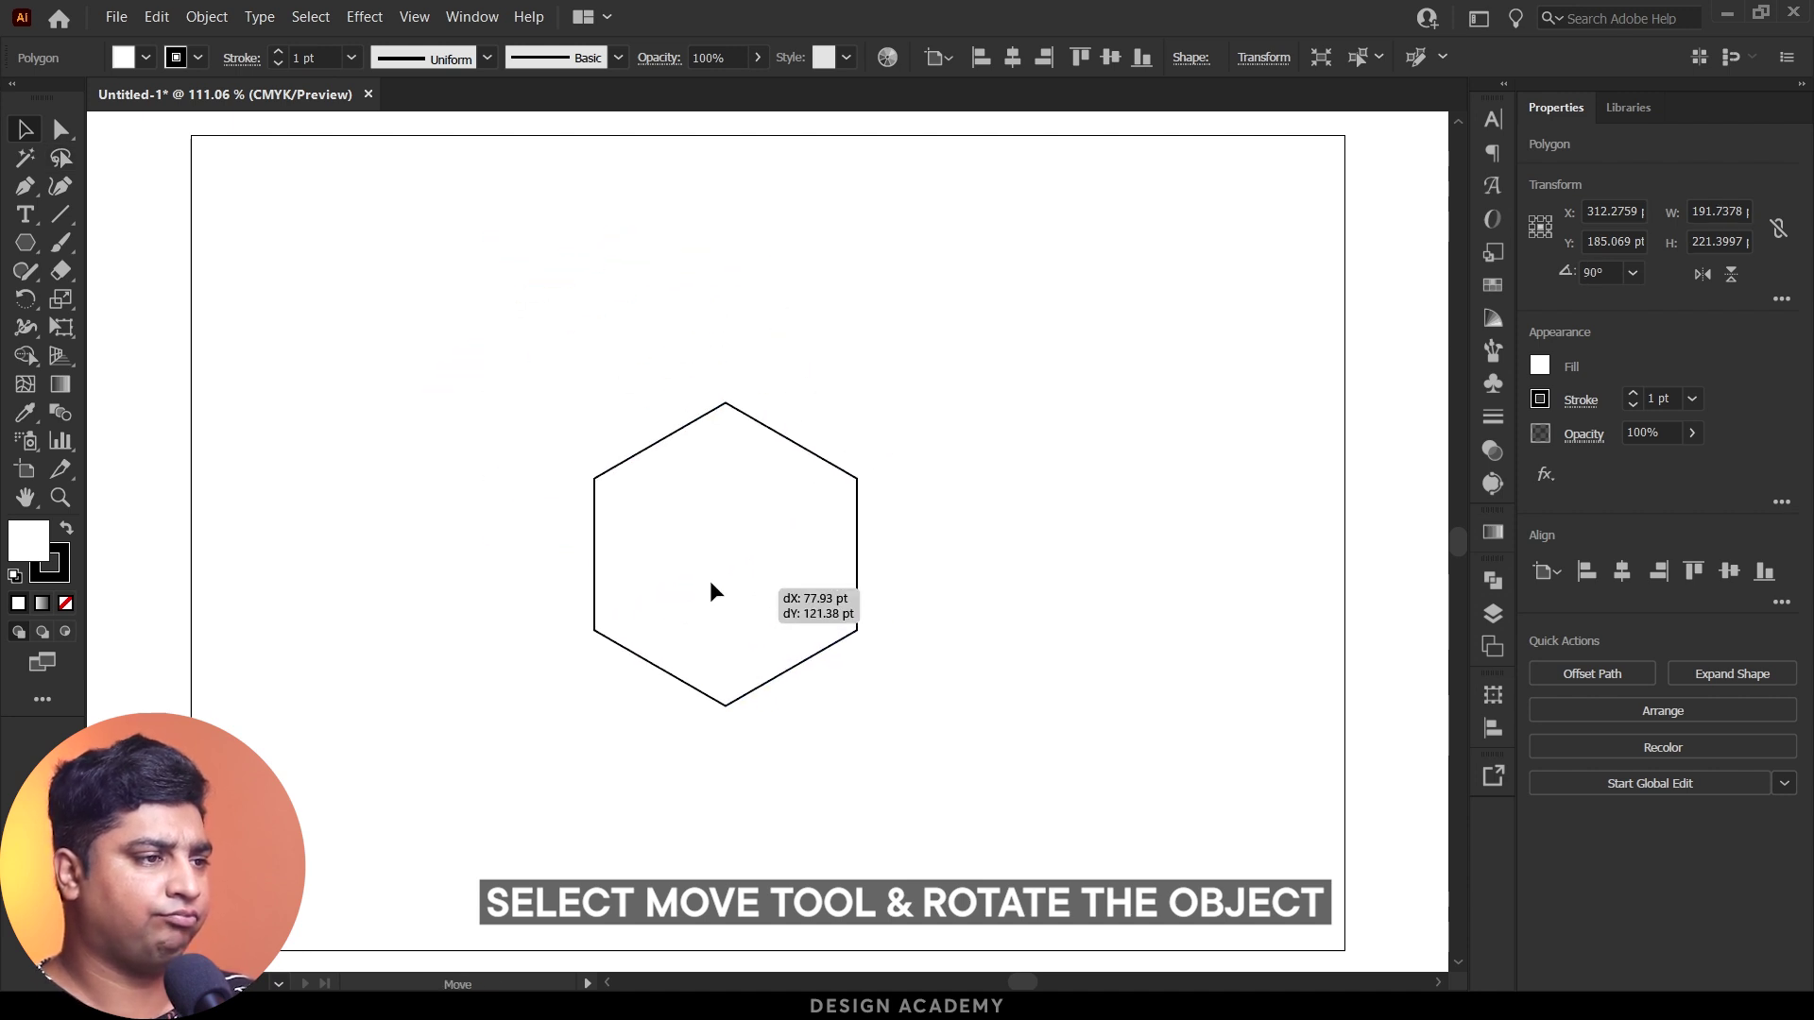
pyautogui.moveTo(782, 607); pyautogui.dragTo(829, 626)
pyautogui.click(1051, 386)
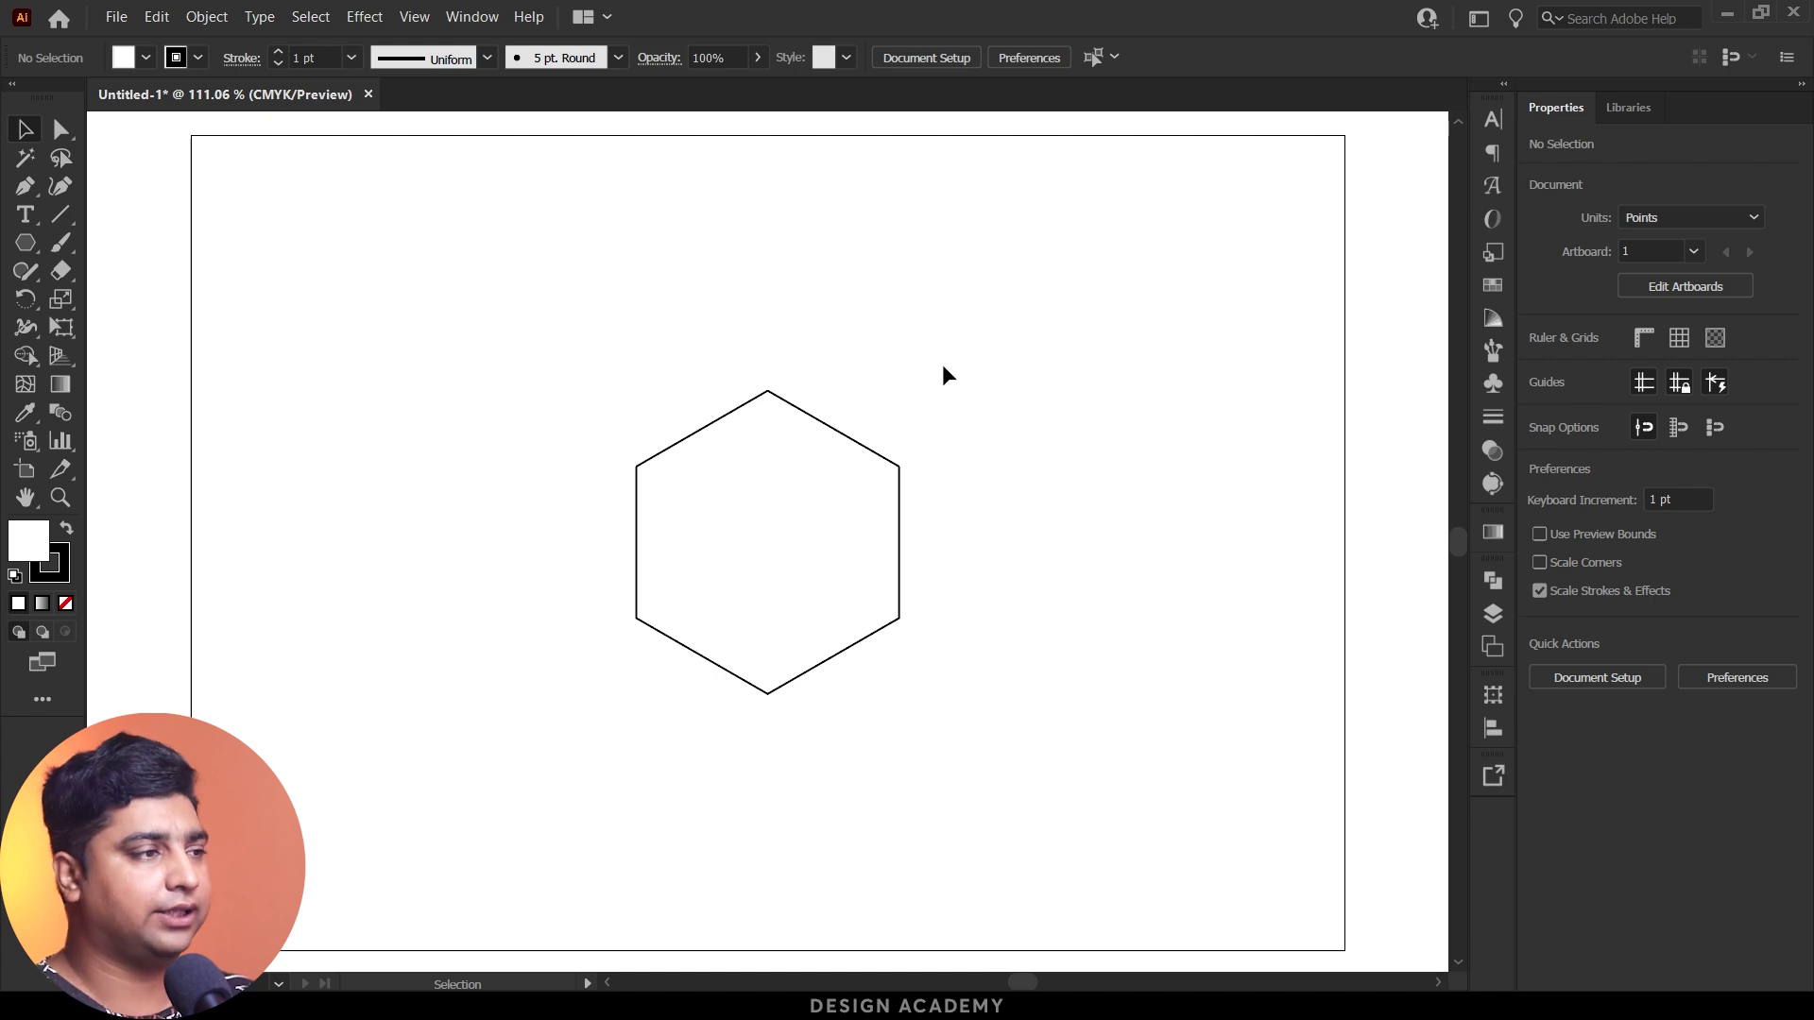
# Step: Draw three lines joining opposite hexagon corners, then select the hexagon with all lines
pyautogui.press('\\')
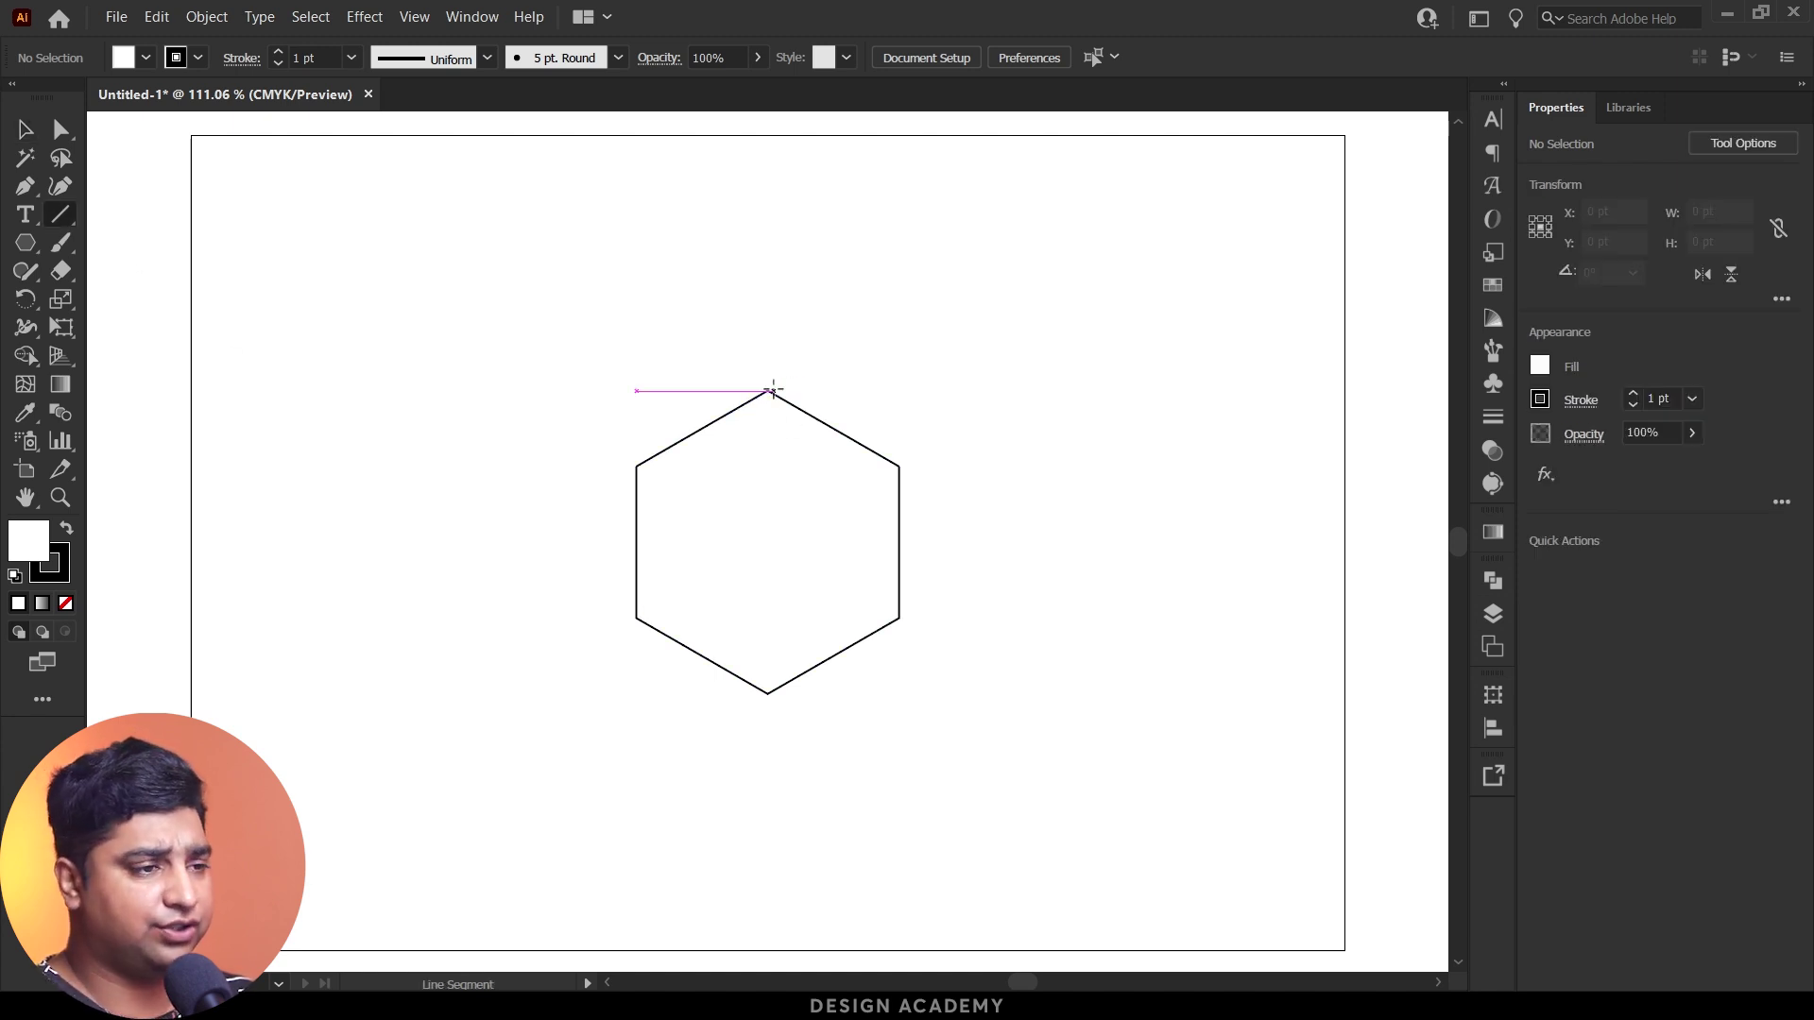
pyautogui.moveTo(767, 389); pyautogui.dragTo(767, 694)
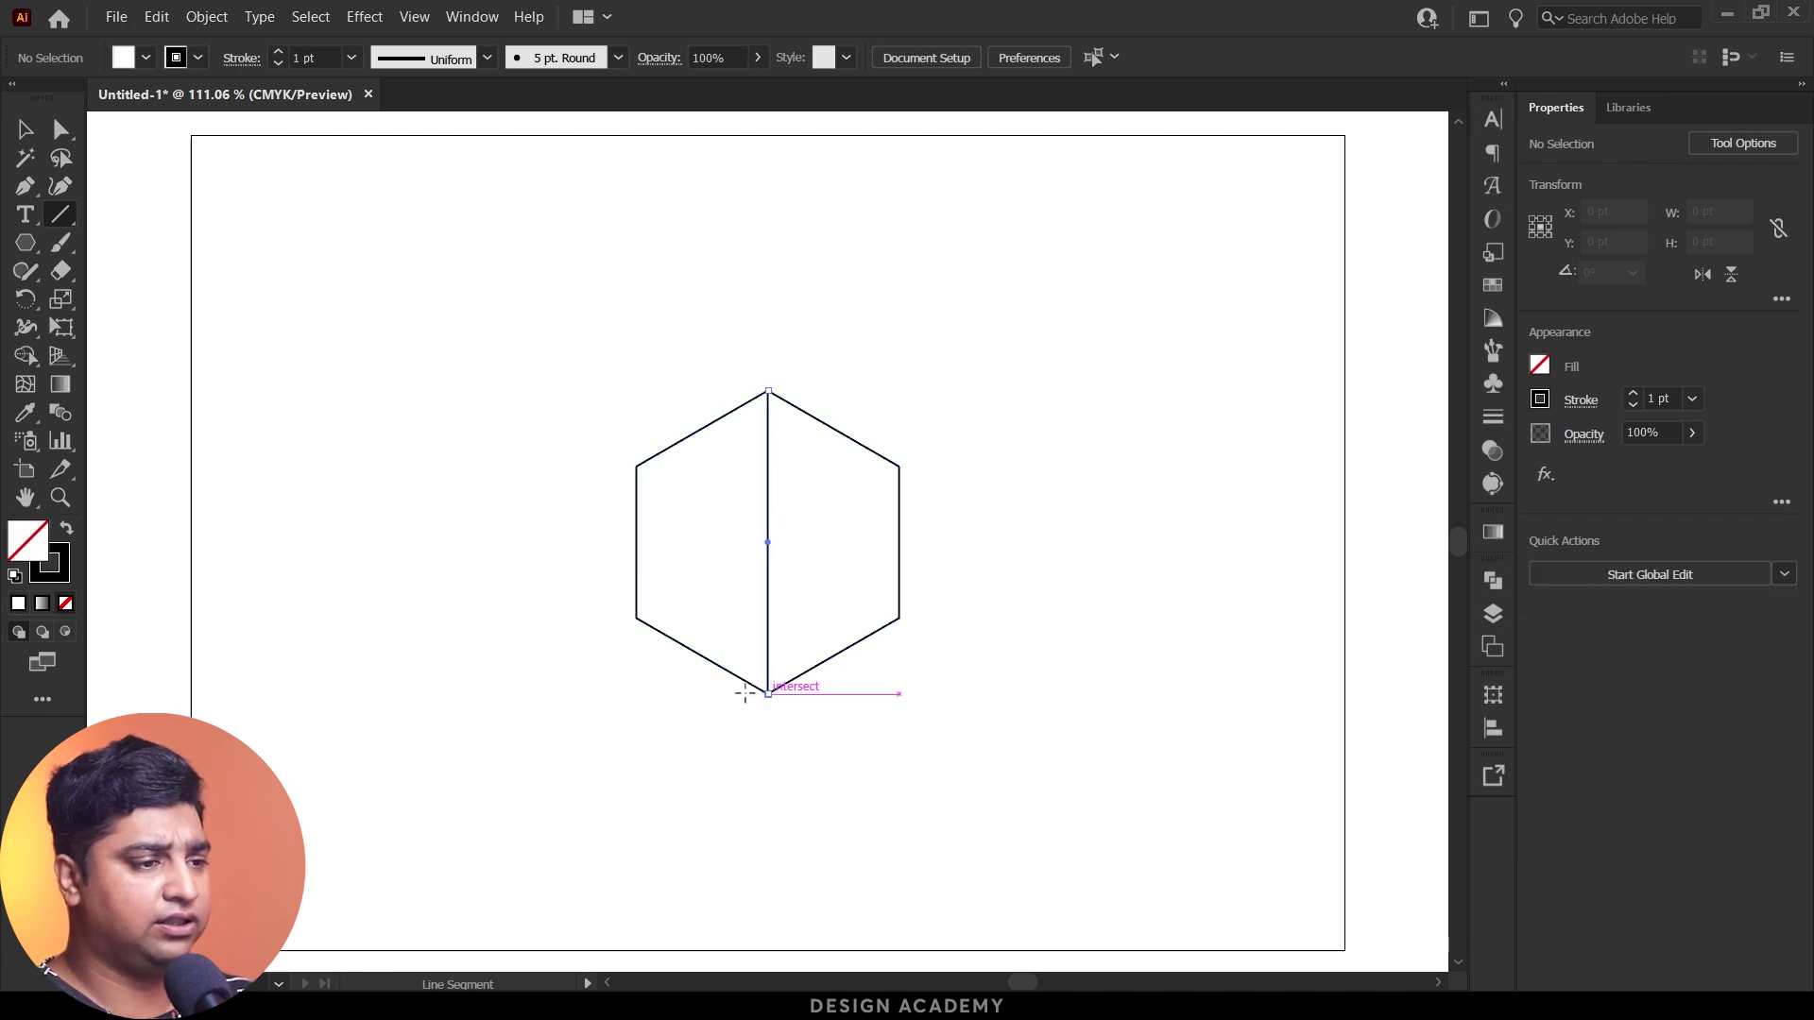
pyautogui.moveTo(636, 466); pyautogui.dragTo(900, 617)
pyautogui.moveTo(899, 466); pyautogui.dragTo(636, 617)
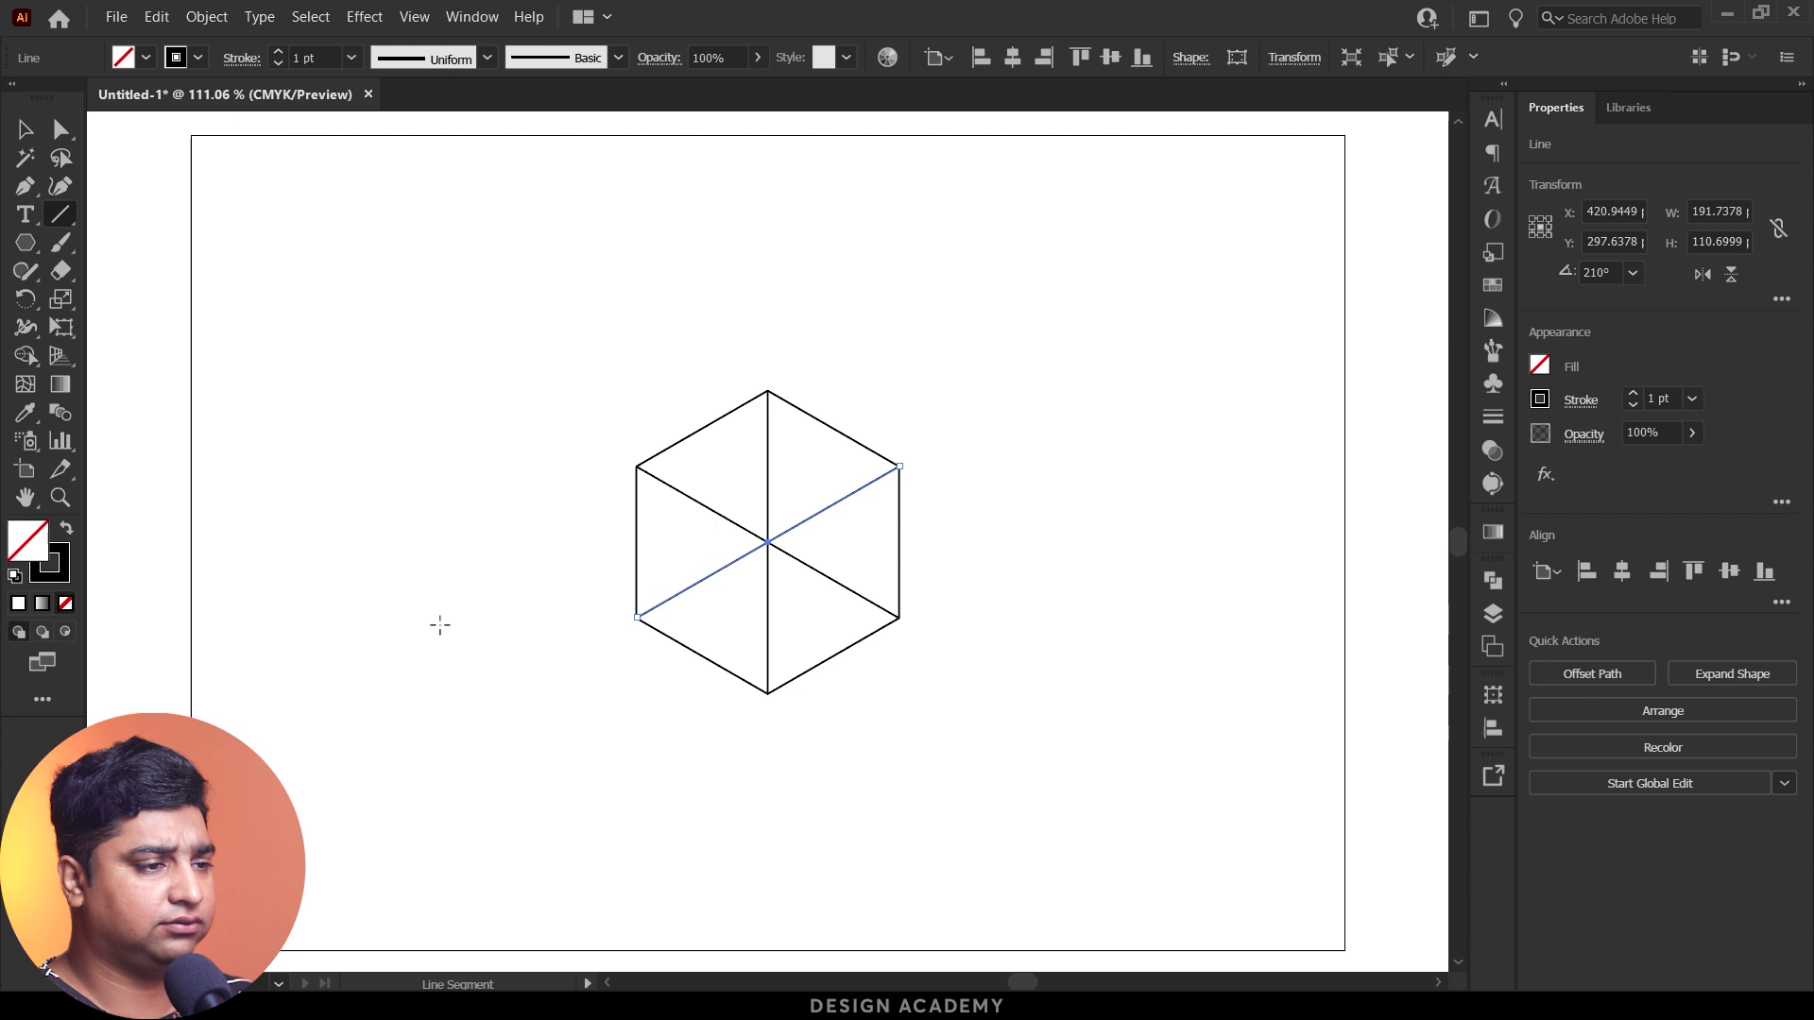
pyautogui.click(26, 130)
pyautogui.moveTo(468, 362); pyautogui.dragTo(1038, 781)
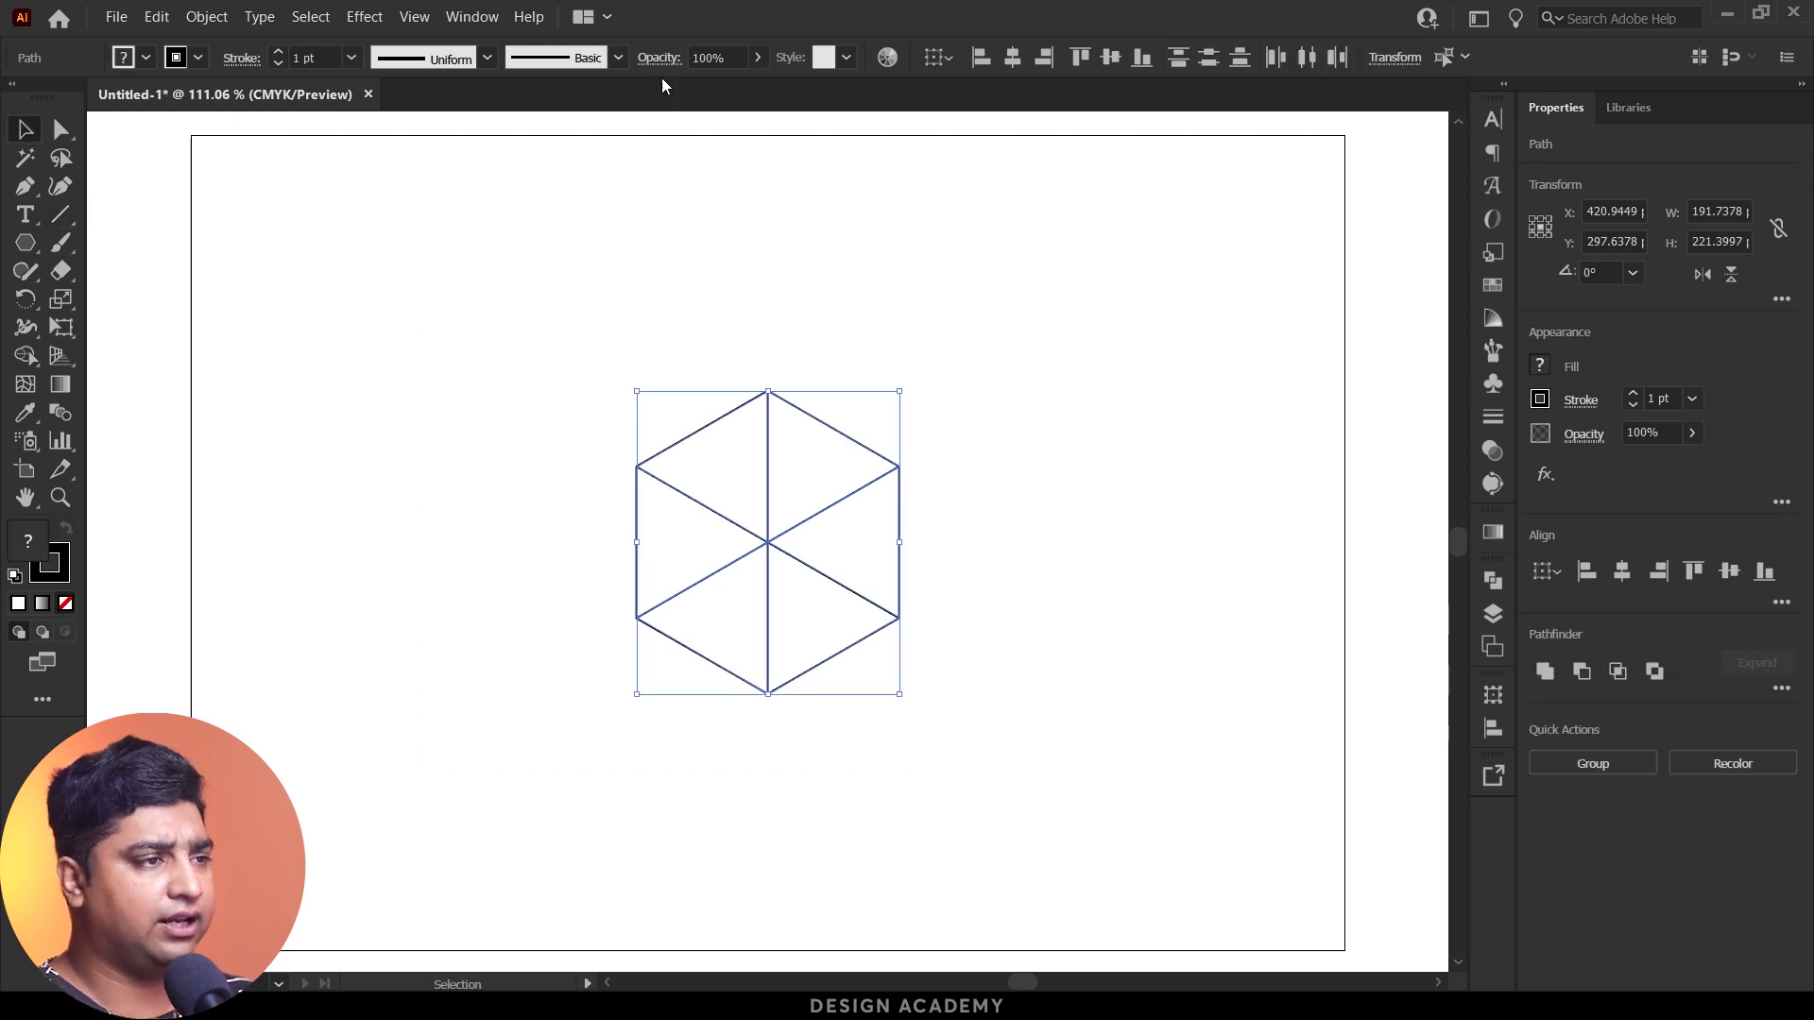
# Step: Divide the hexagon into six triangles with Pathfinder Divide and ungroup the pieces
pyautogui.click(472, 17)
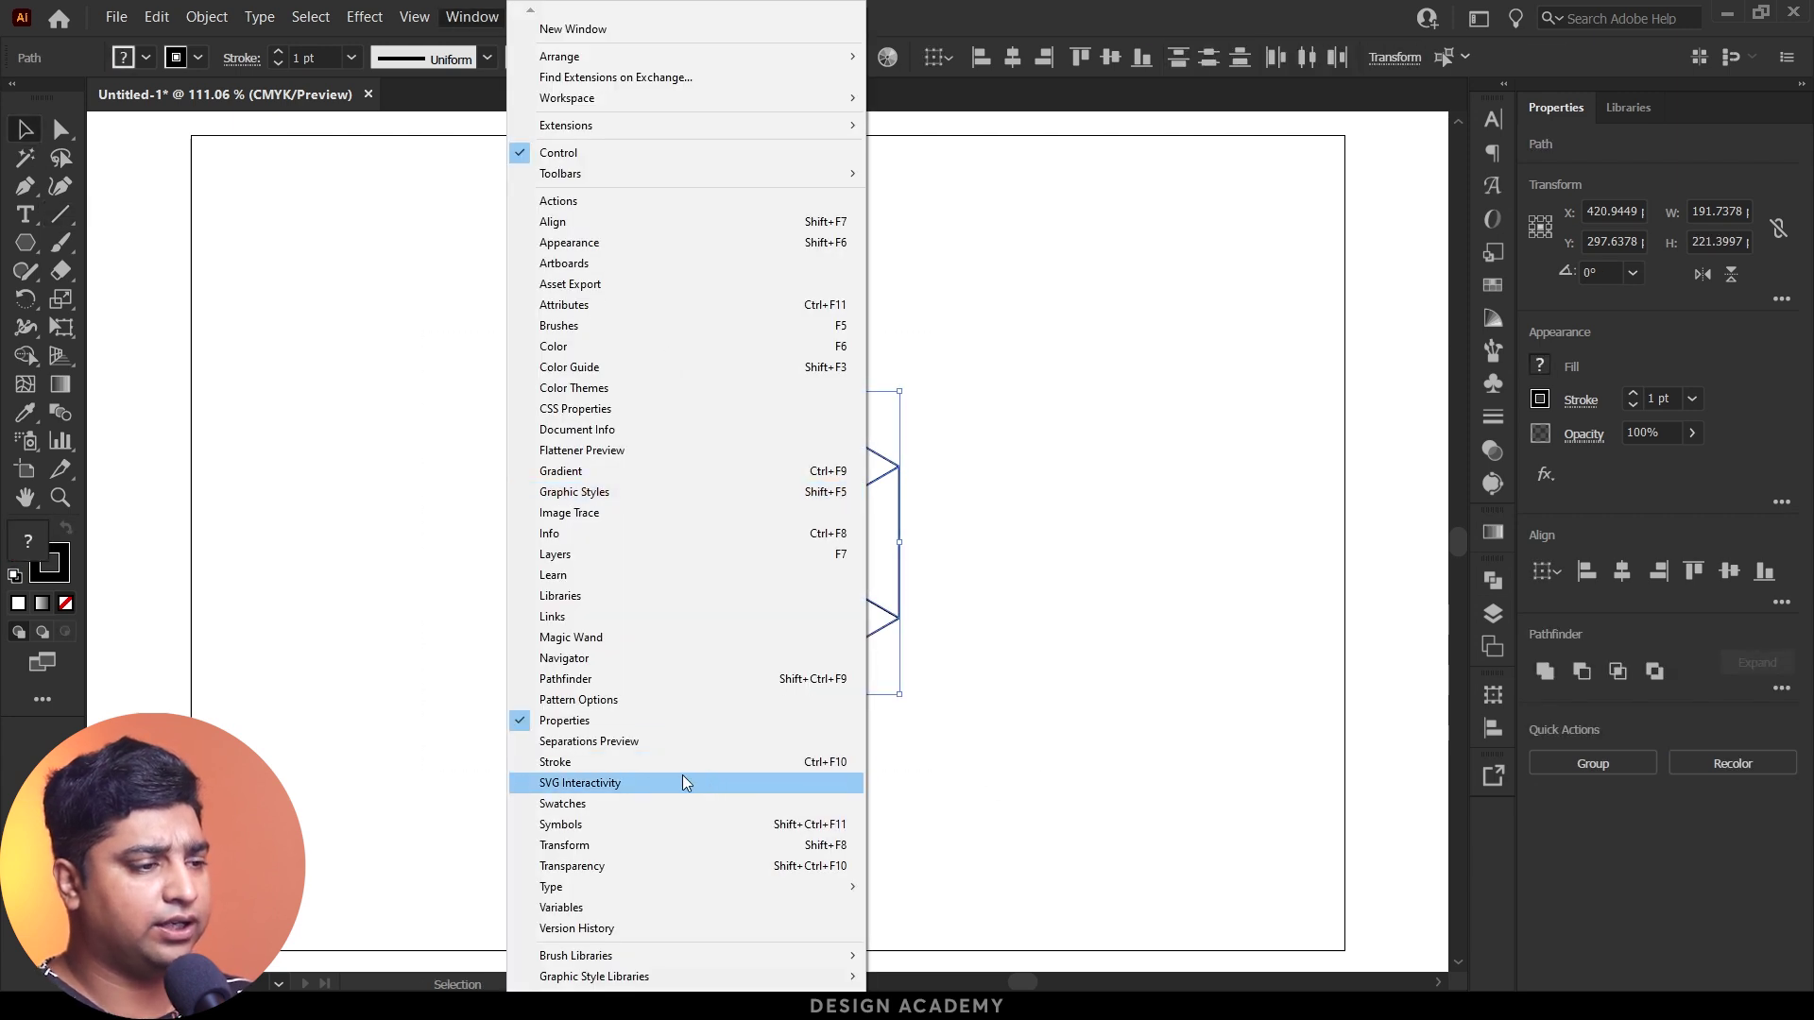
pyautogui.click(605, 679)
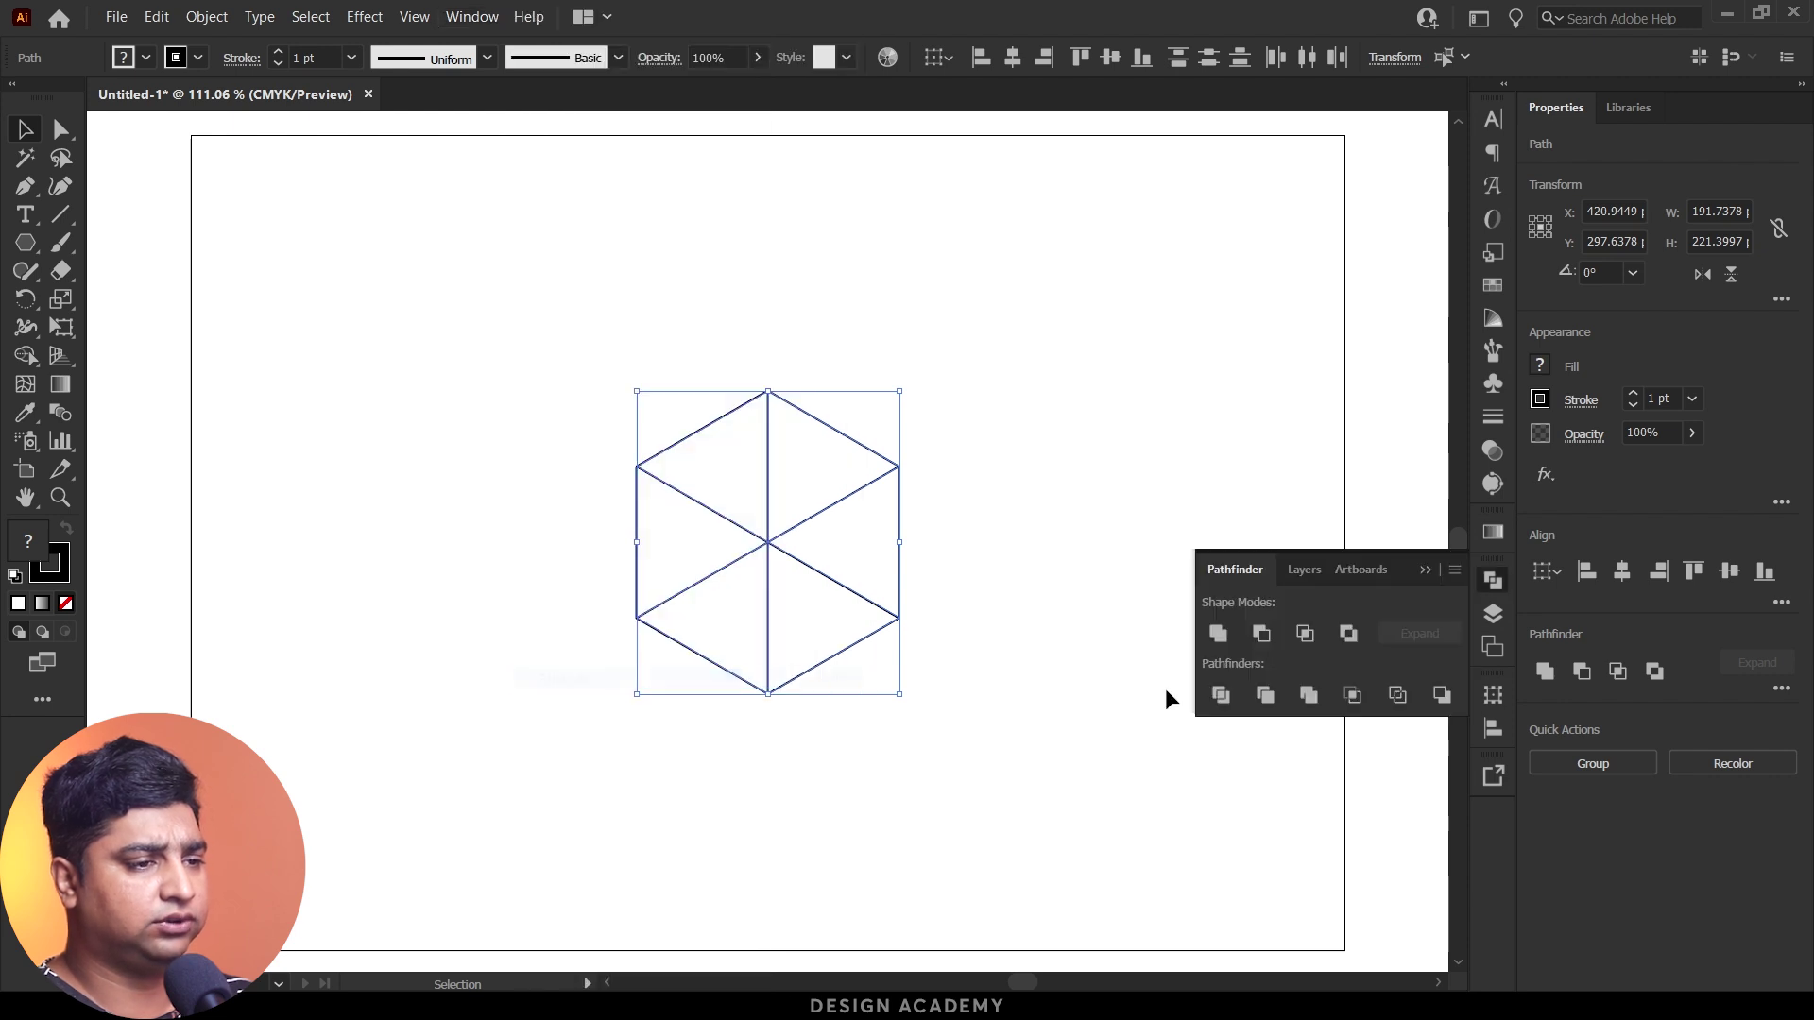
pyautogui.click(1228, 702)
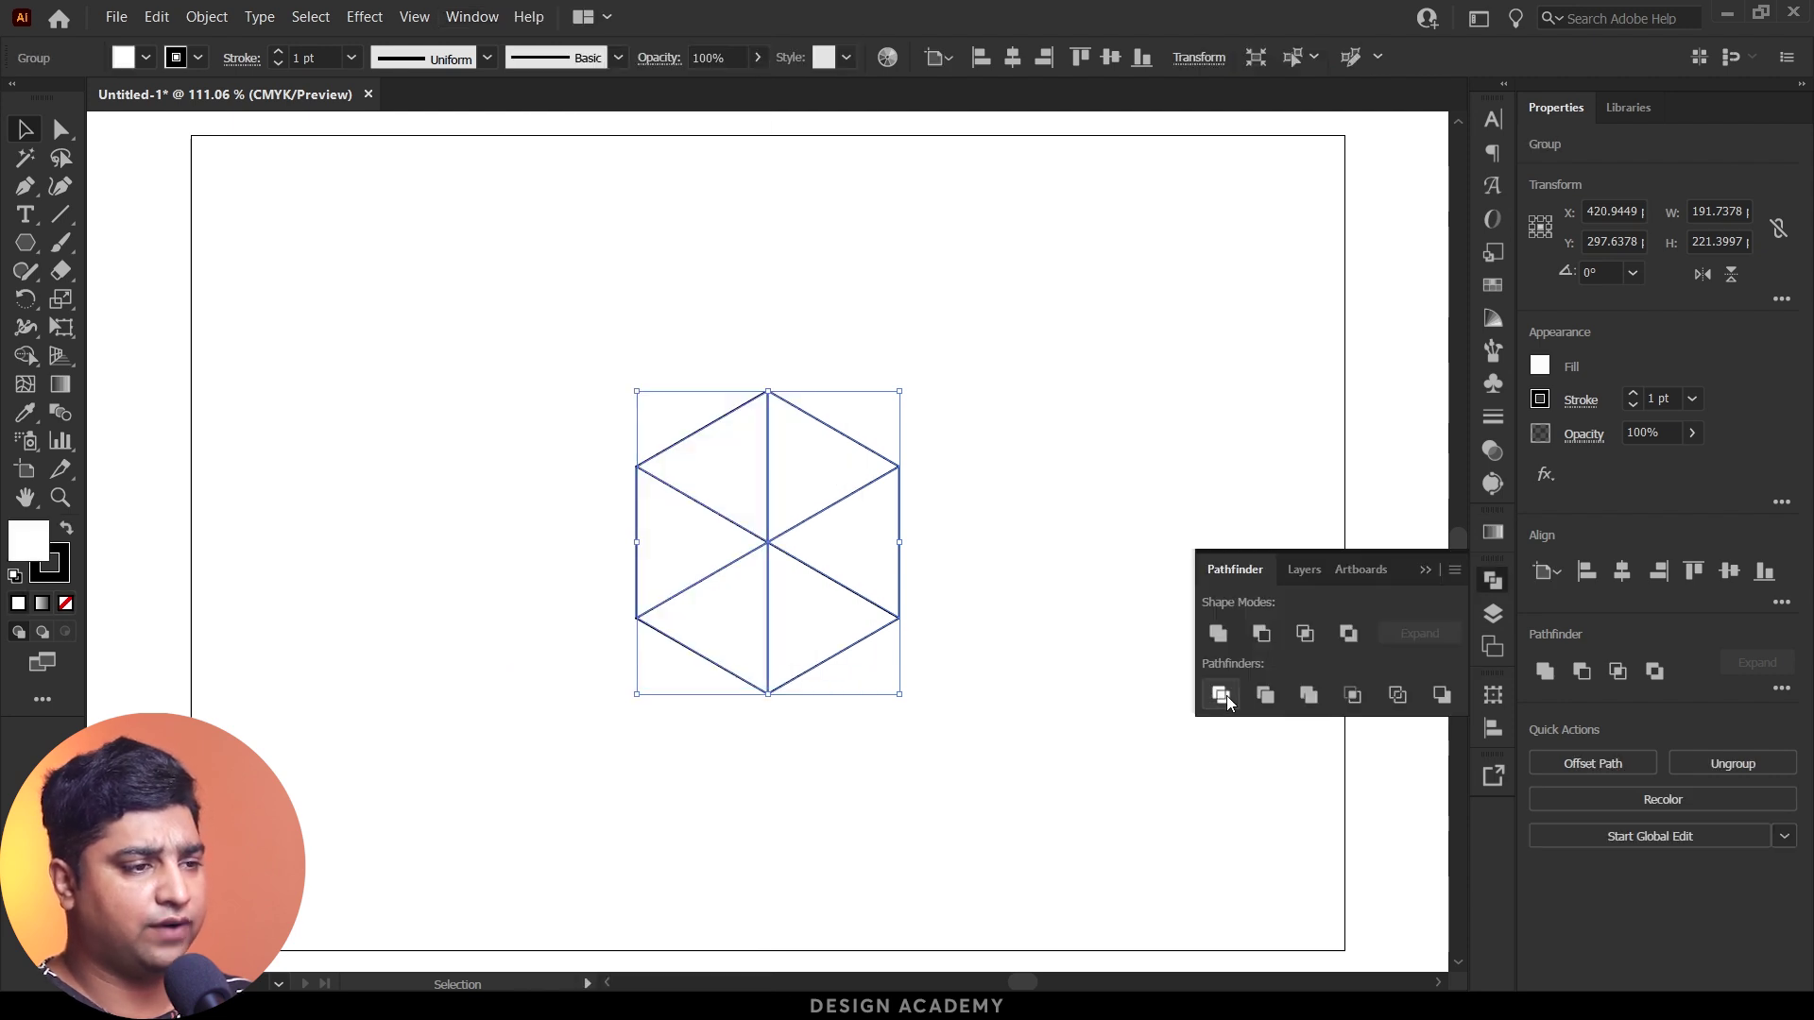
pyautogui.rightClick(814, 535)
pyautogui.click(903, 691)
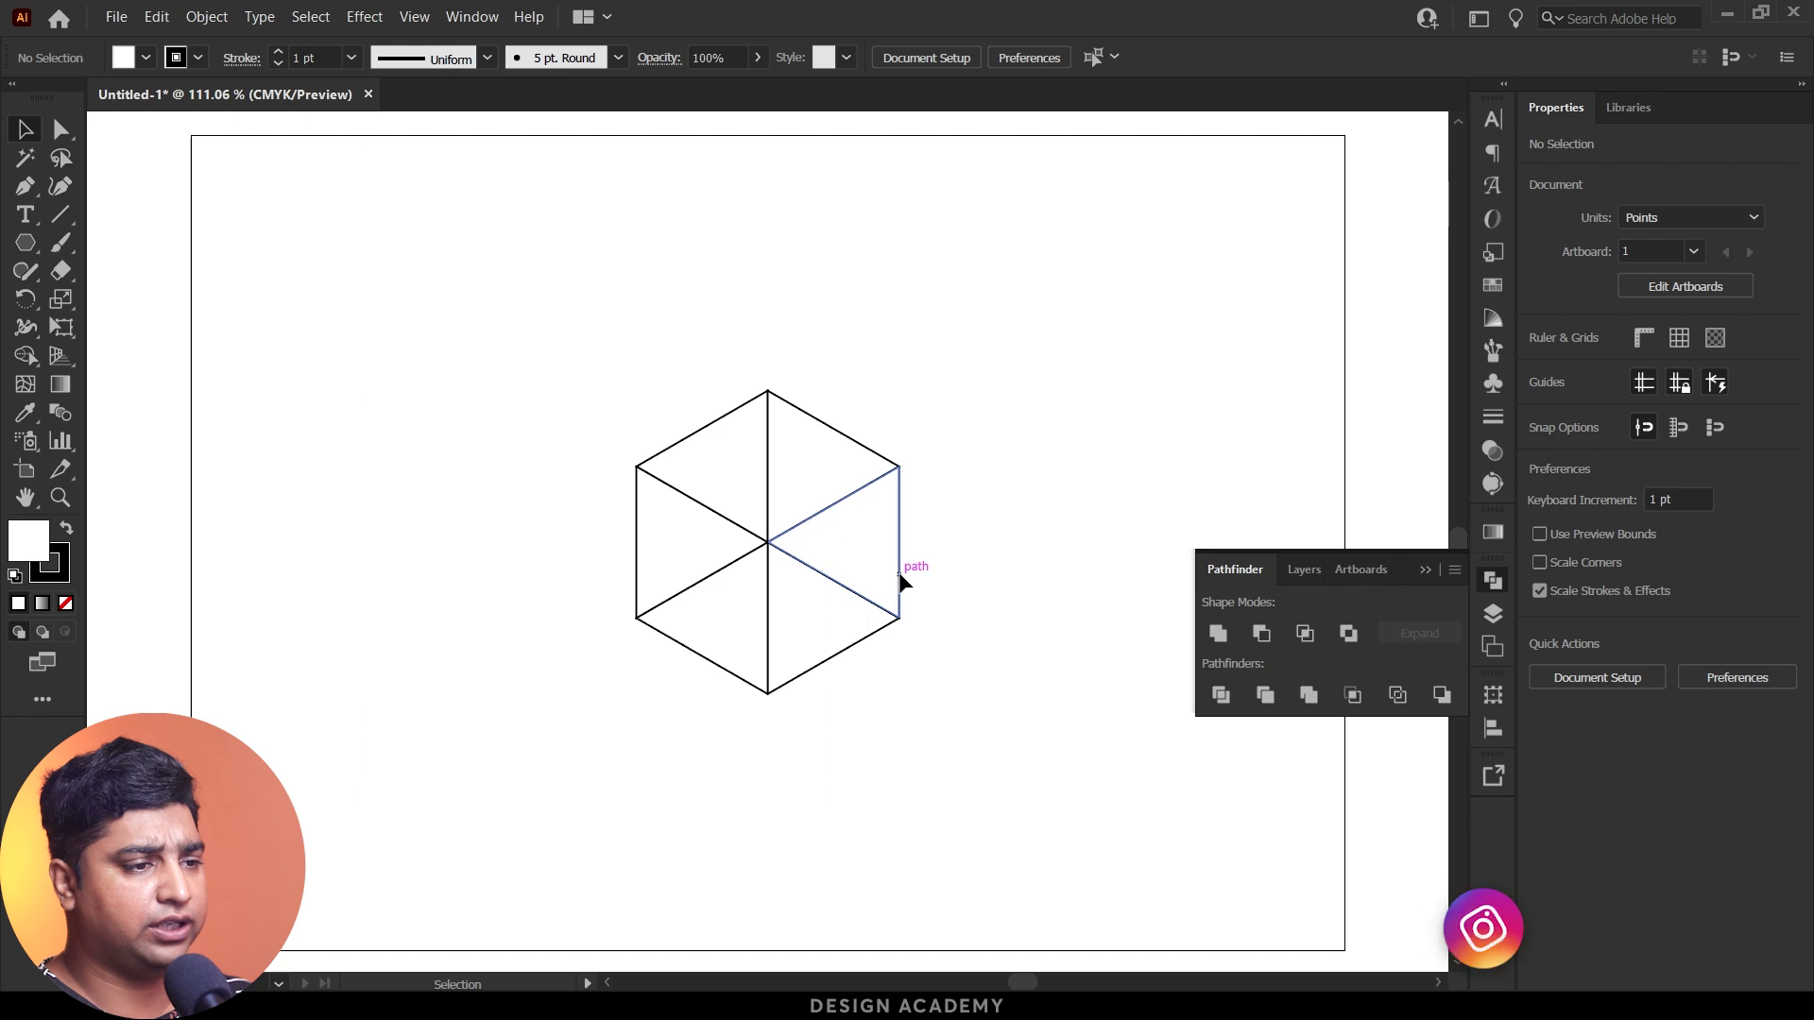
pyautogui.moveTo(898, 579); pyautogui.dragTo(933, 587)
pyautogui.hotkey('ctrl', 'z')
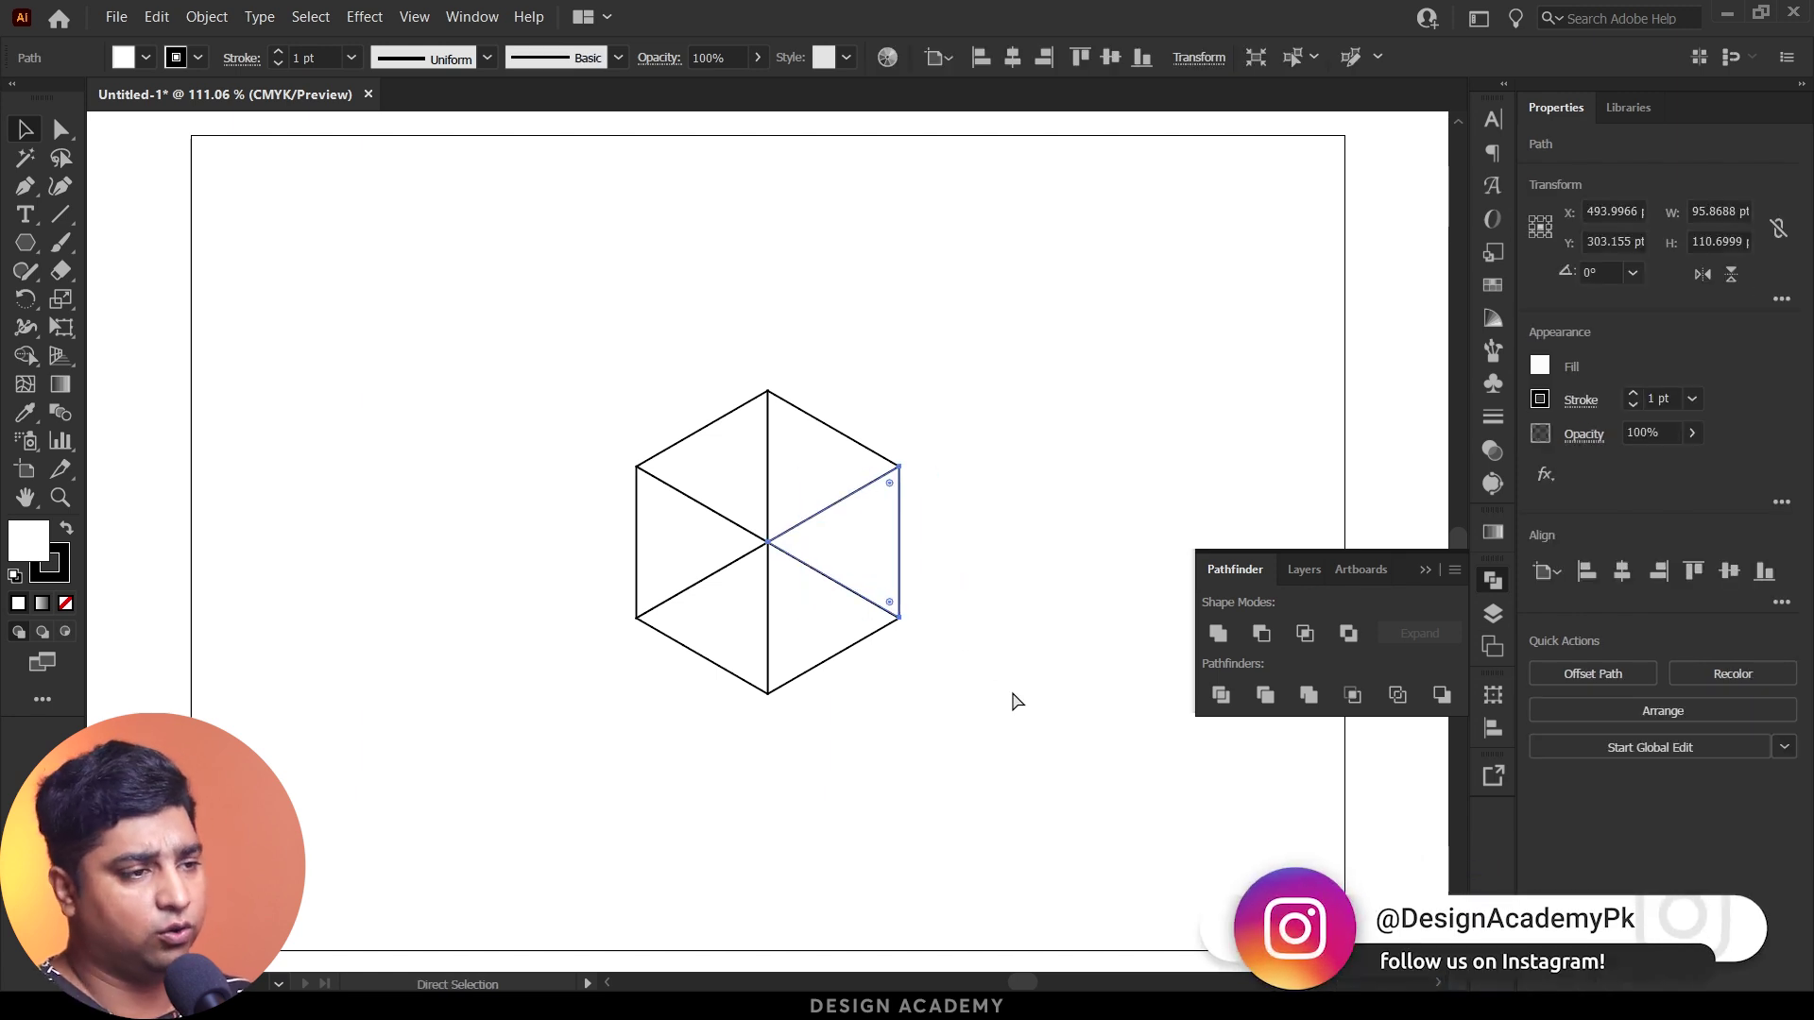
pyautogui.click(1014, 695)
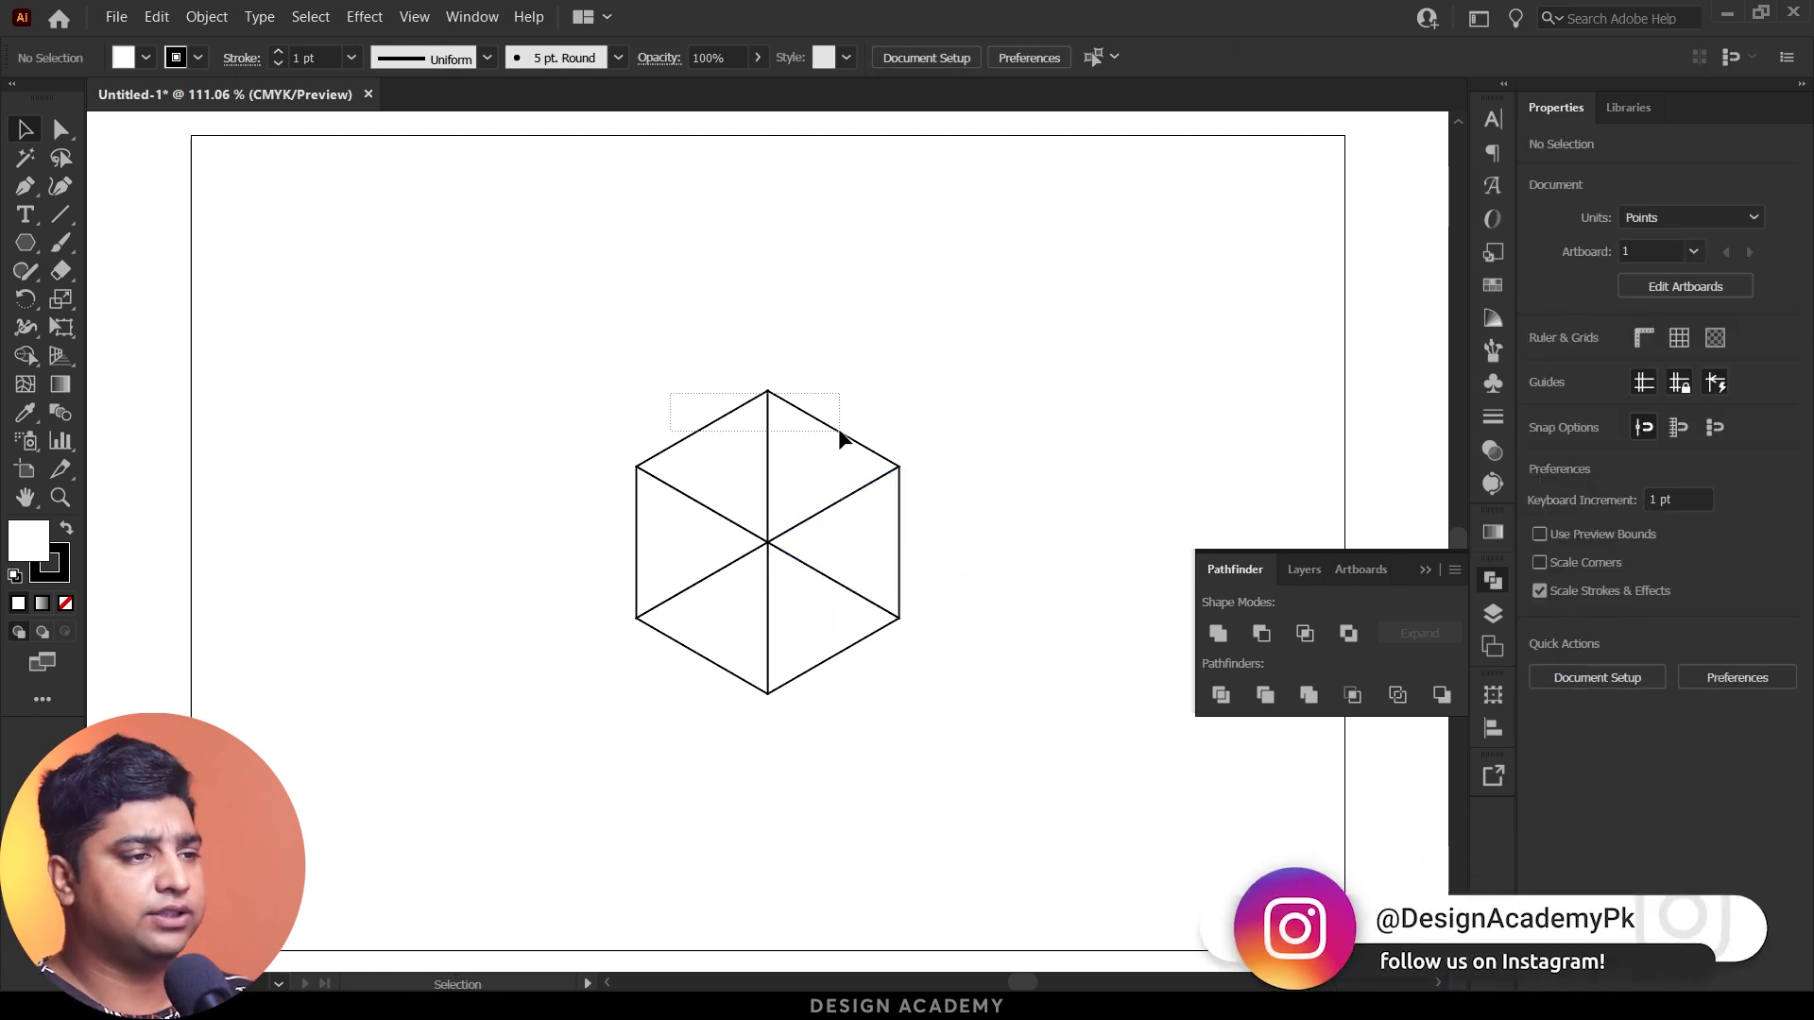
# Step: Merge triangle pairs into the top, right and left cube faces, then select the cube
pyautogui.moveTo(839, 432); pyautogui.dragTo(839, 432)
pyautogui.moveTo(1006, 654); pyautogui.dragTo(868, 584)
pyautogui.moveTo(635, 746); pyautogui.dragTo(616, 563)
pyautogui.click(960, 707)
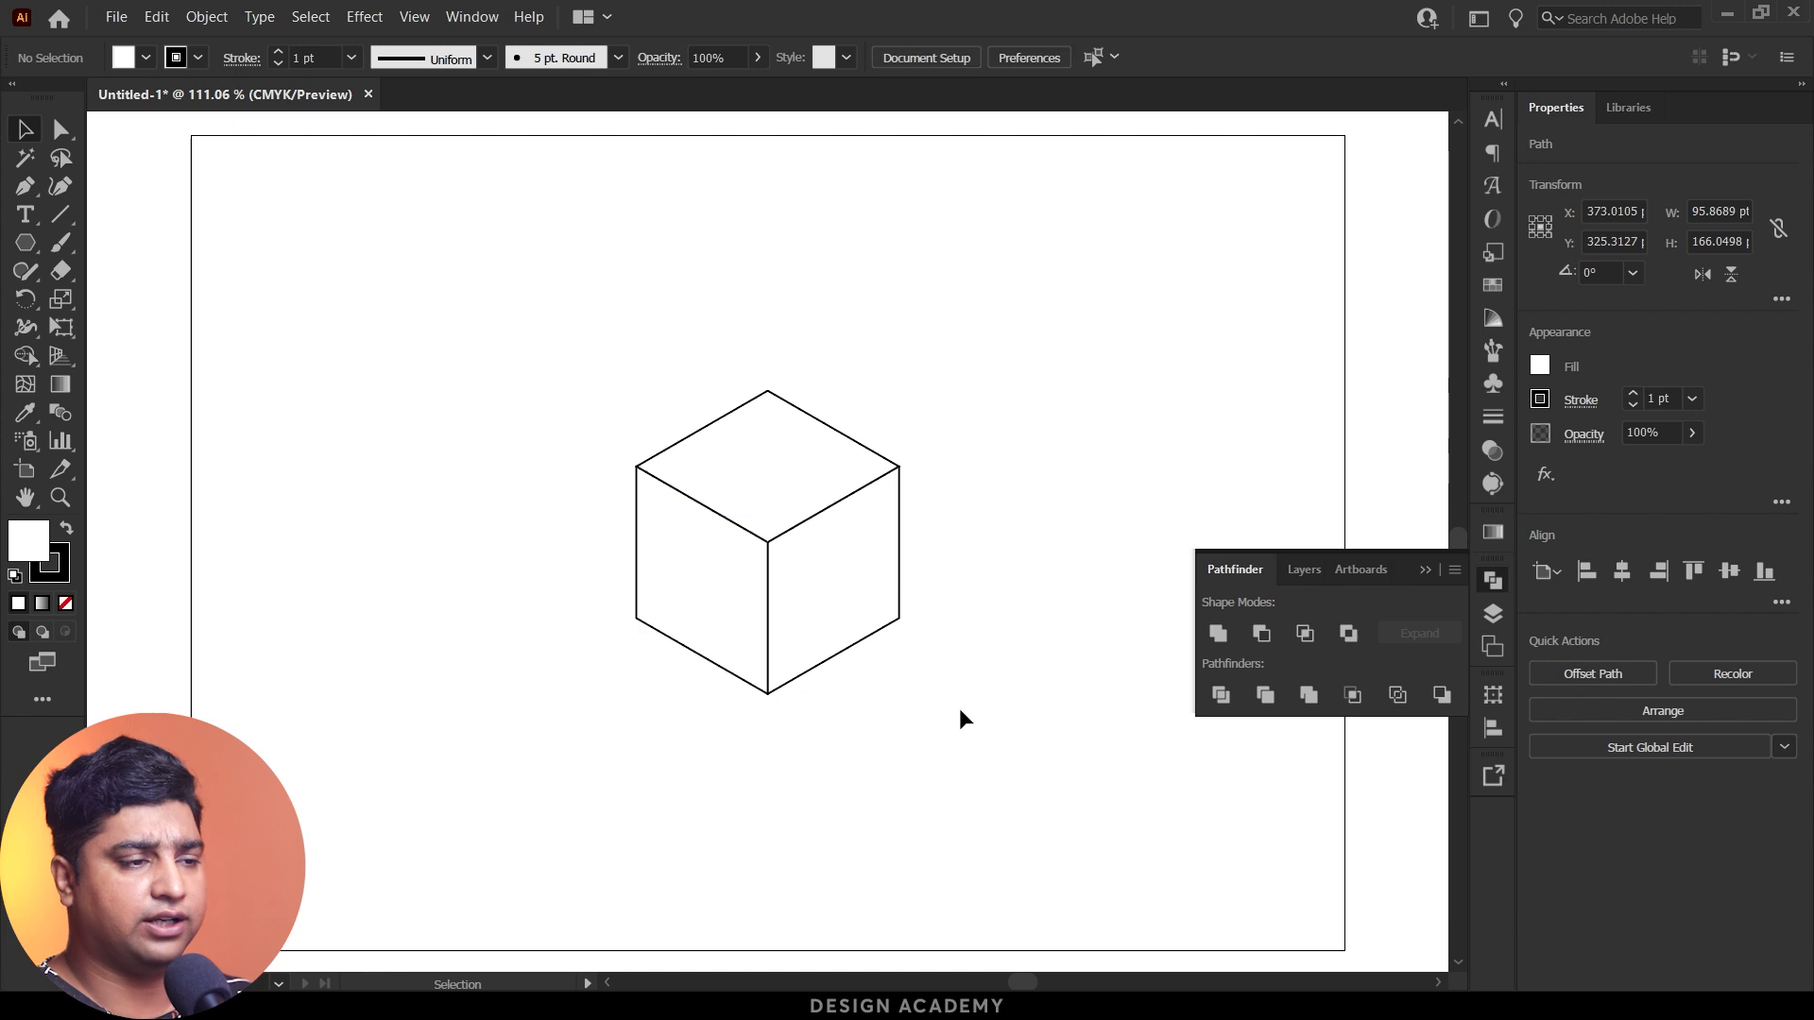
pyautogui.moveTo(1079, 723); pyautogui.dragTo(609, 360)
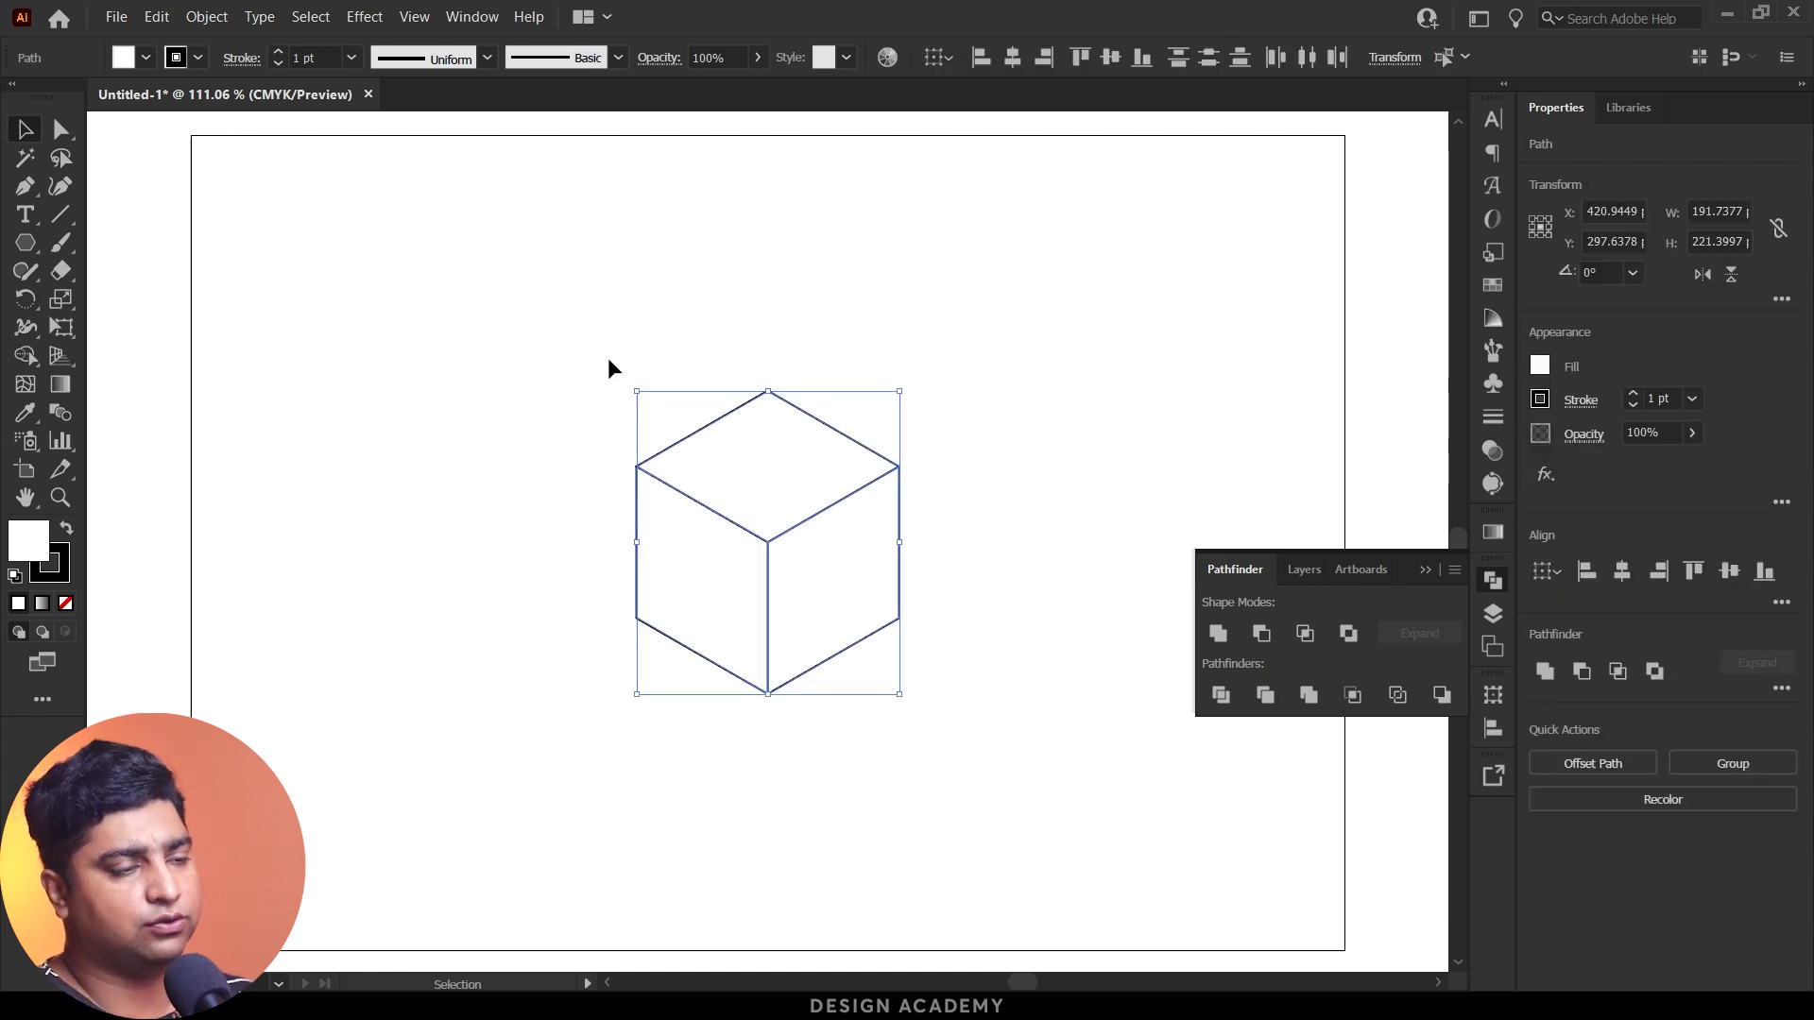
# Step: Create an inset copy of the cube faces with Offset Path at -6 pt
pyautogui.click(1615, 769)
pyautogui.doubleClick(1206, 375)
pyautogui.write('-8')
pyautogui.press('Up')
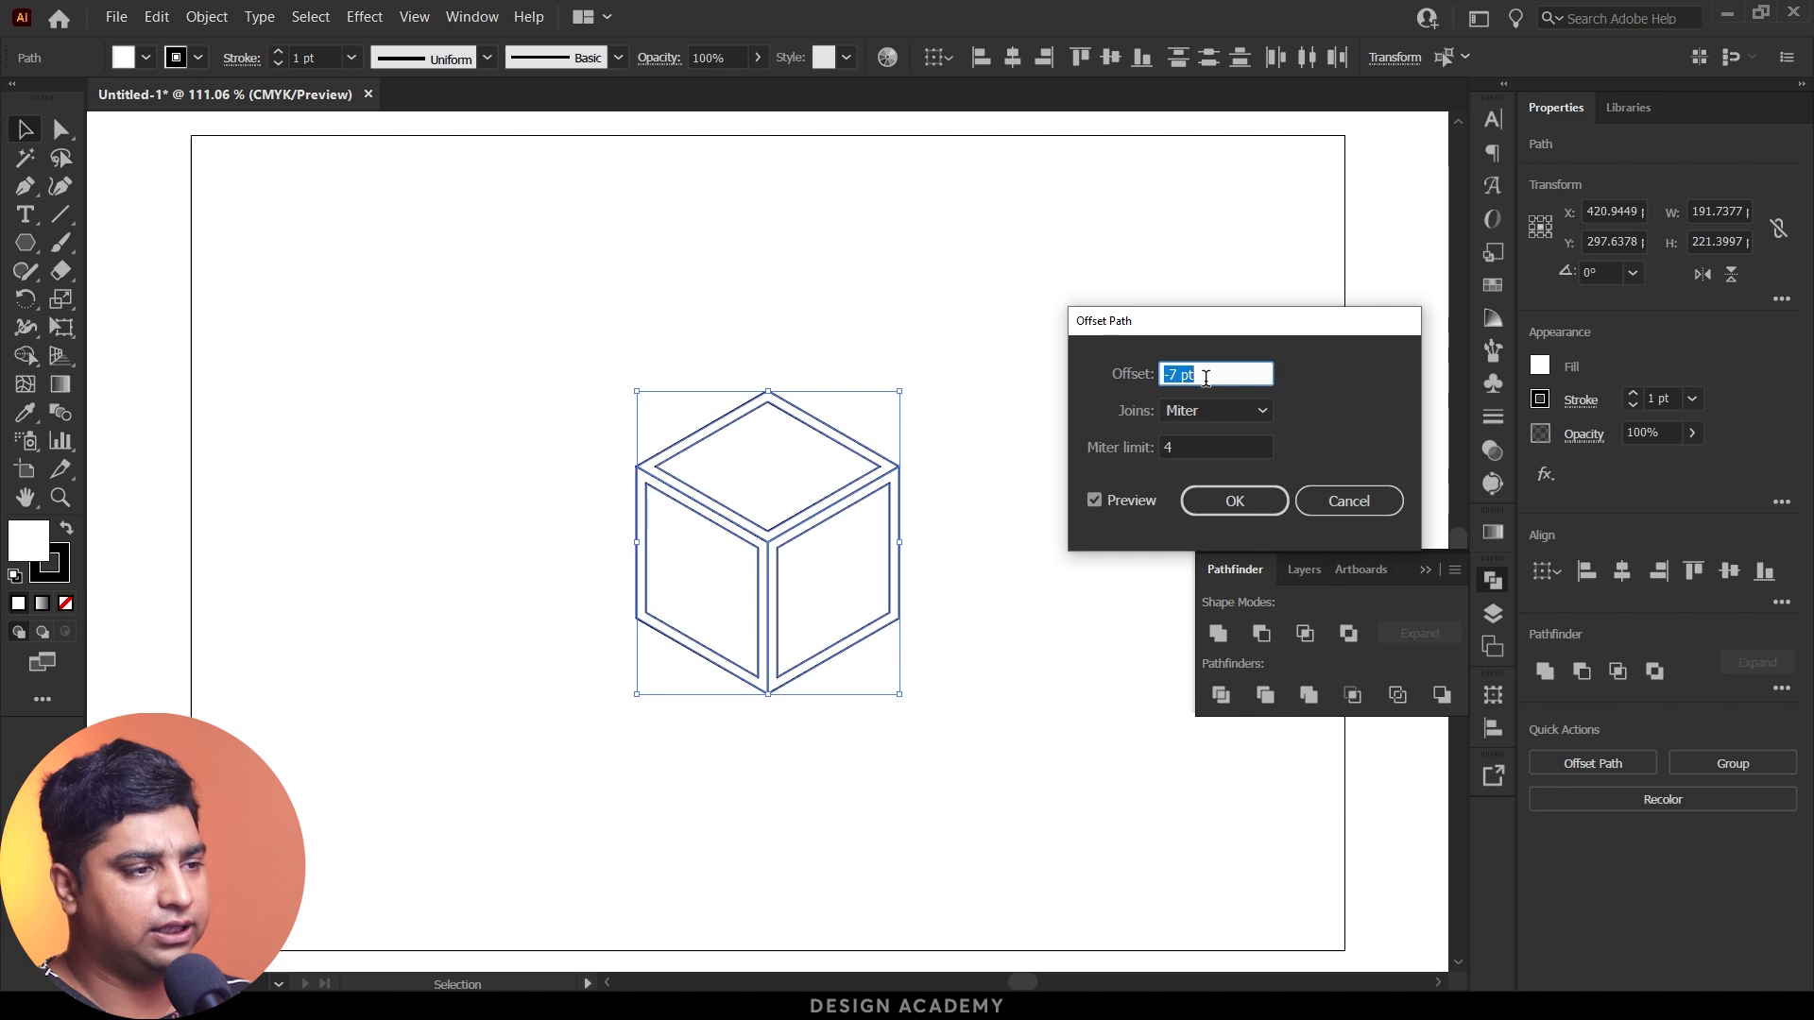
pyautogui.press('Up')
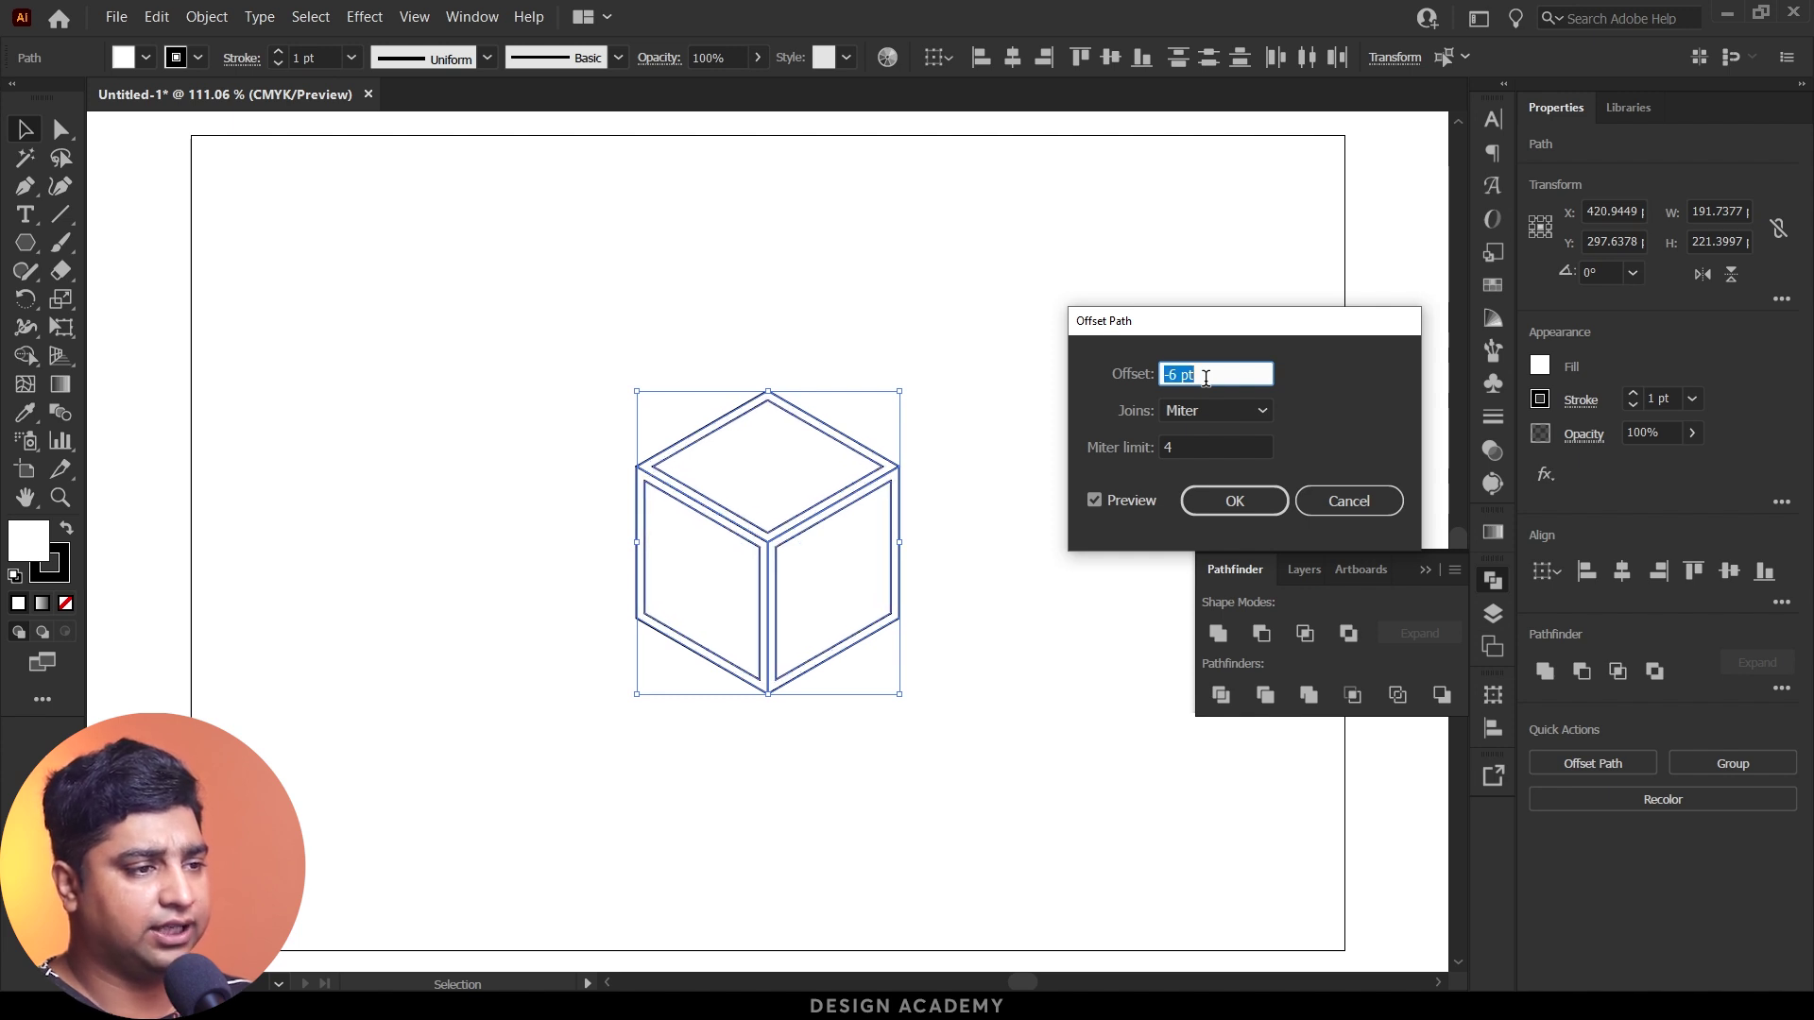
pyautogui.click(1234, 503)
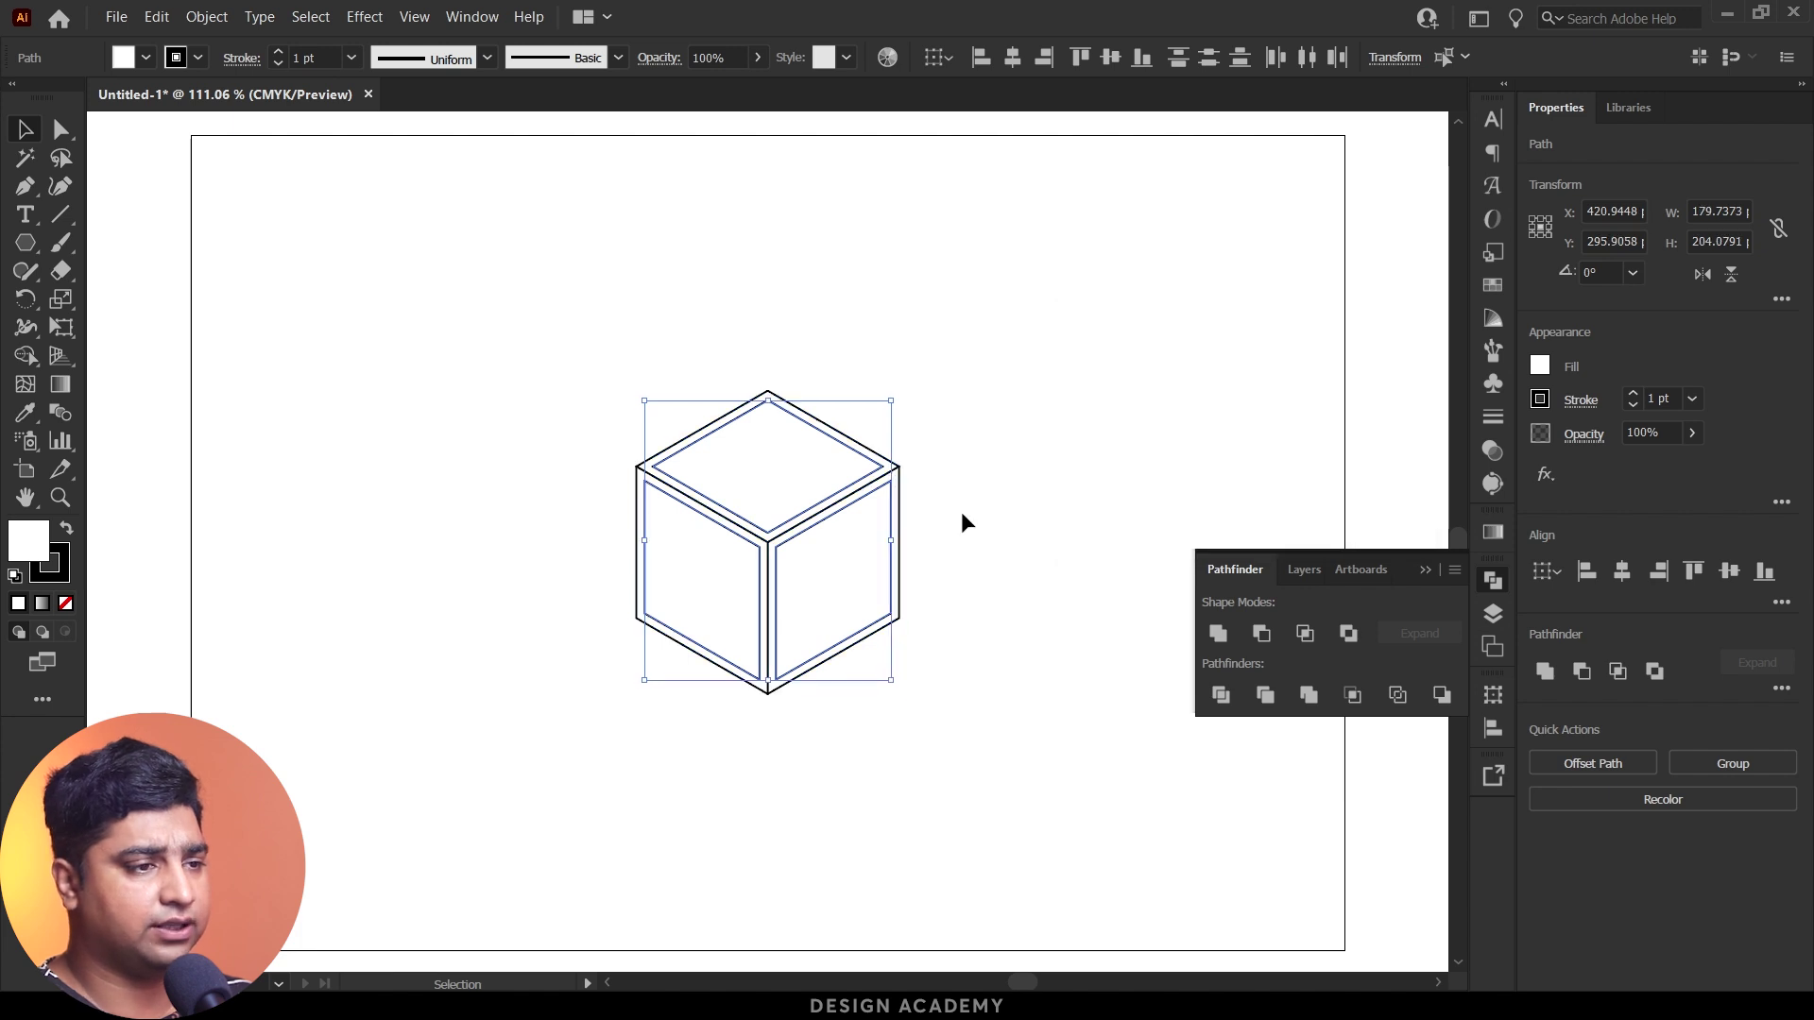
# Step: Move the inset cube to the artboard centre and delete the original cube
pyautogui.moveTo(671, 450); pyautogui.dragTo(341, 451)
pyautogui.moveTo(629, 355); pyautogui.dragTo(877, 703)
pyautogui.moveTo(769, 558); pyautogui.dragTo(1030, 558)
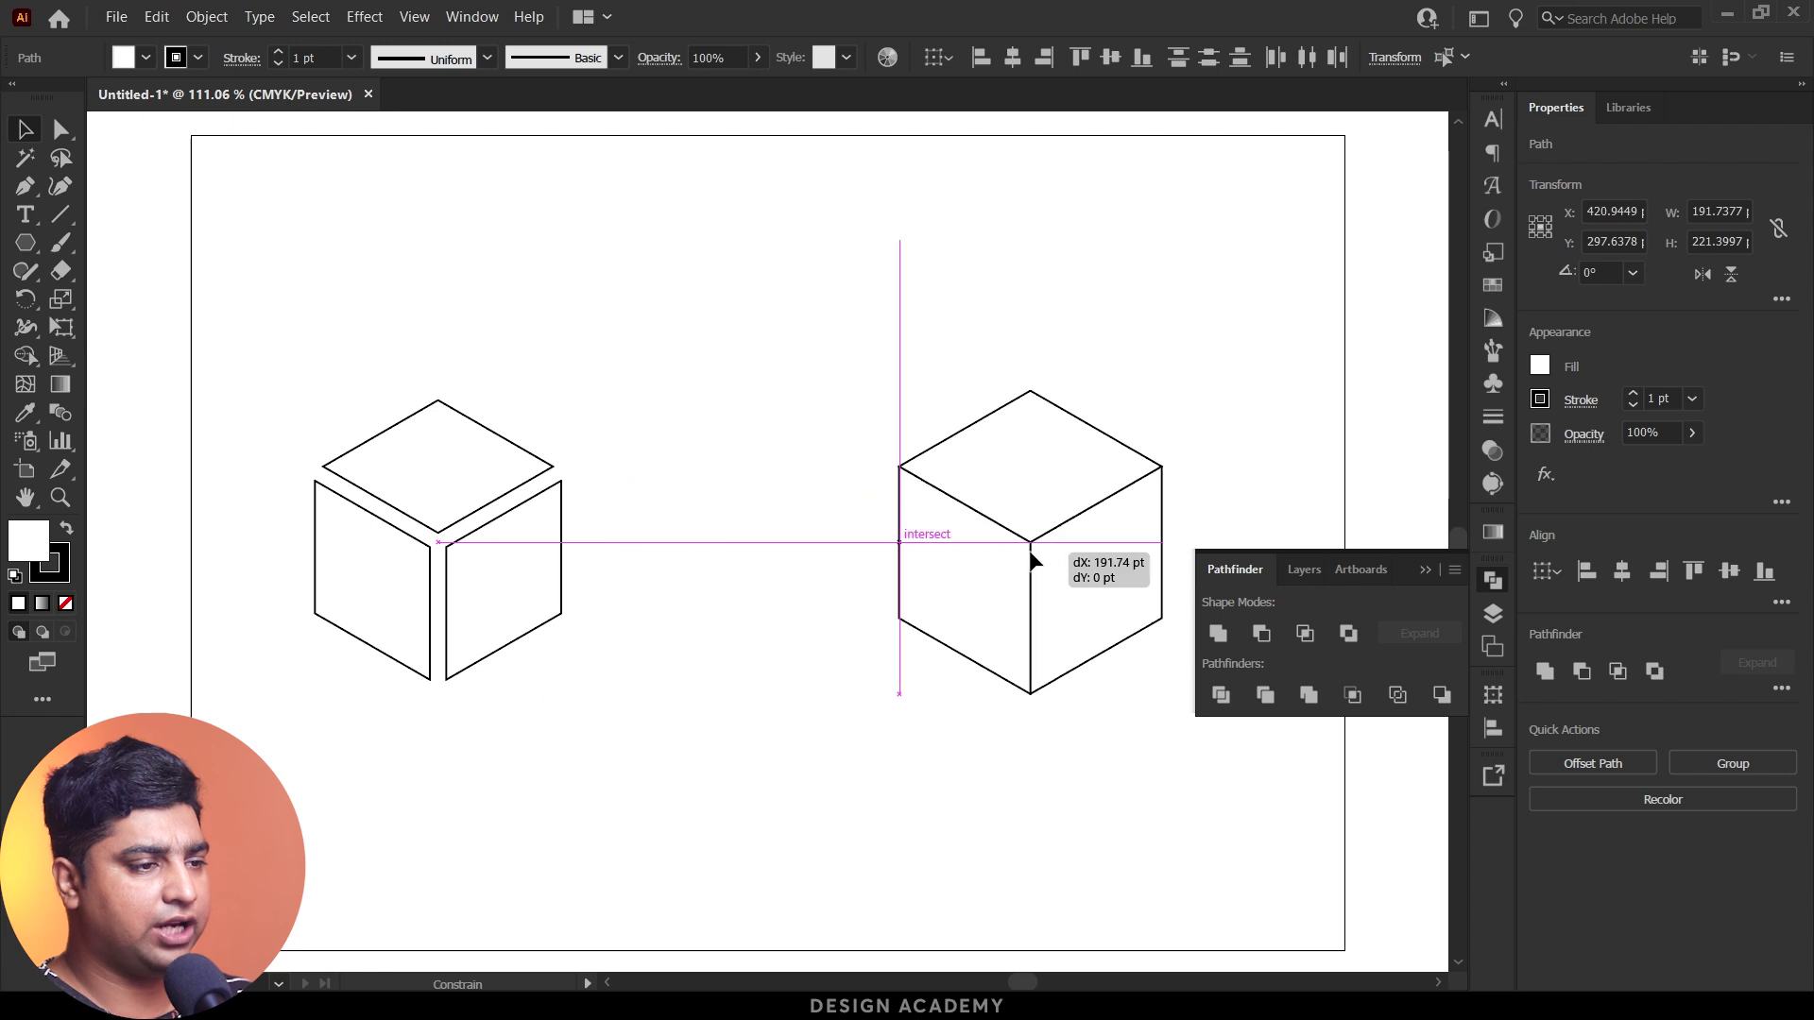
pyautogui.moveTo(271, 388)
pyautogui.mouseDown()
pyautogui.moveTo(570, 666)
pyautogui.moveTo(746, 628)
pyautogui.mouseUp()
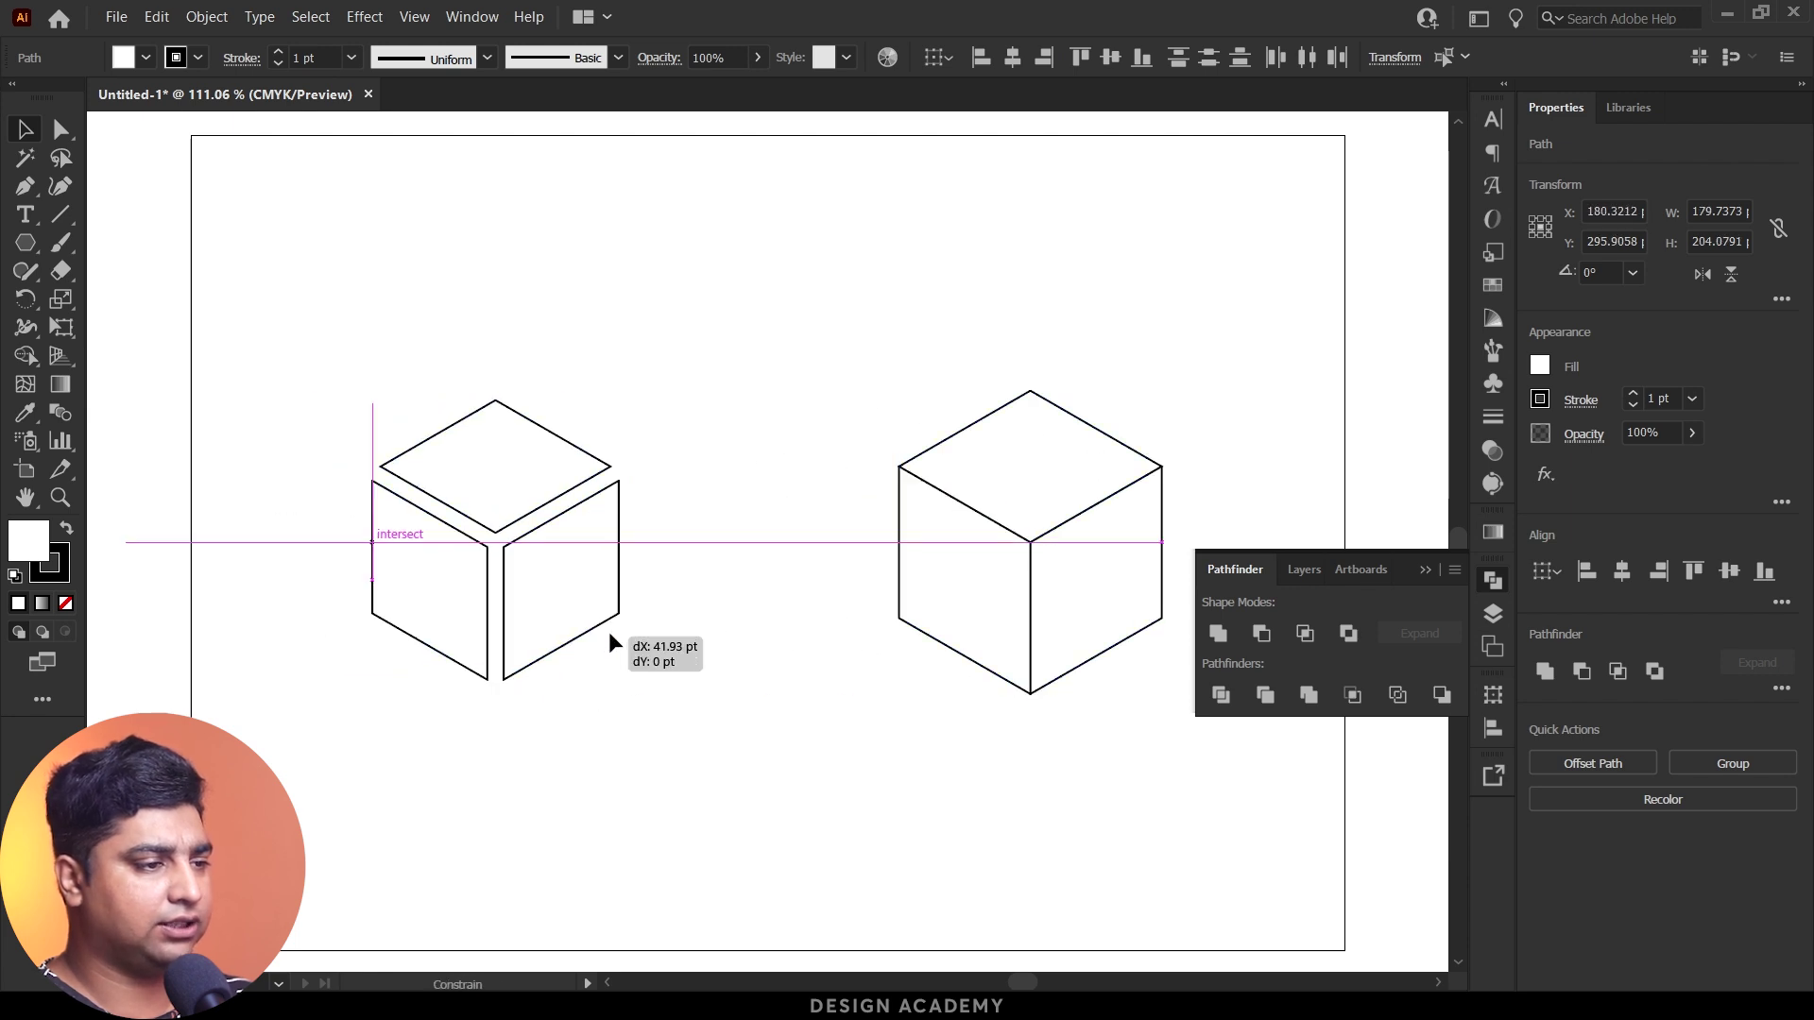
pyautogui.moveTo(898, 339); pyautogui.dragTo(1102, 764)
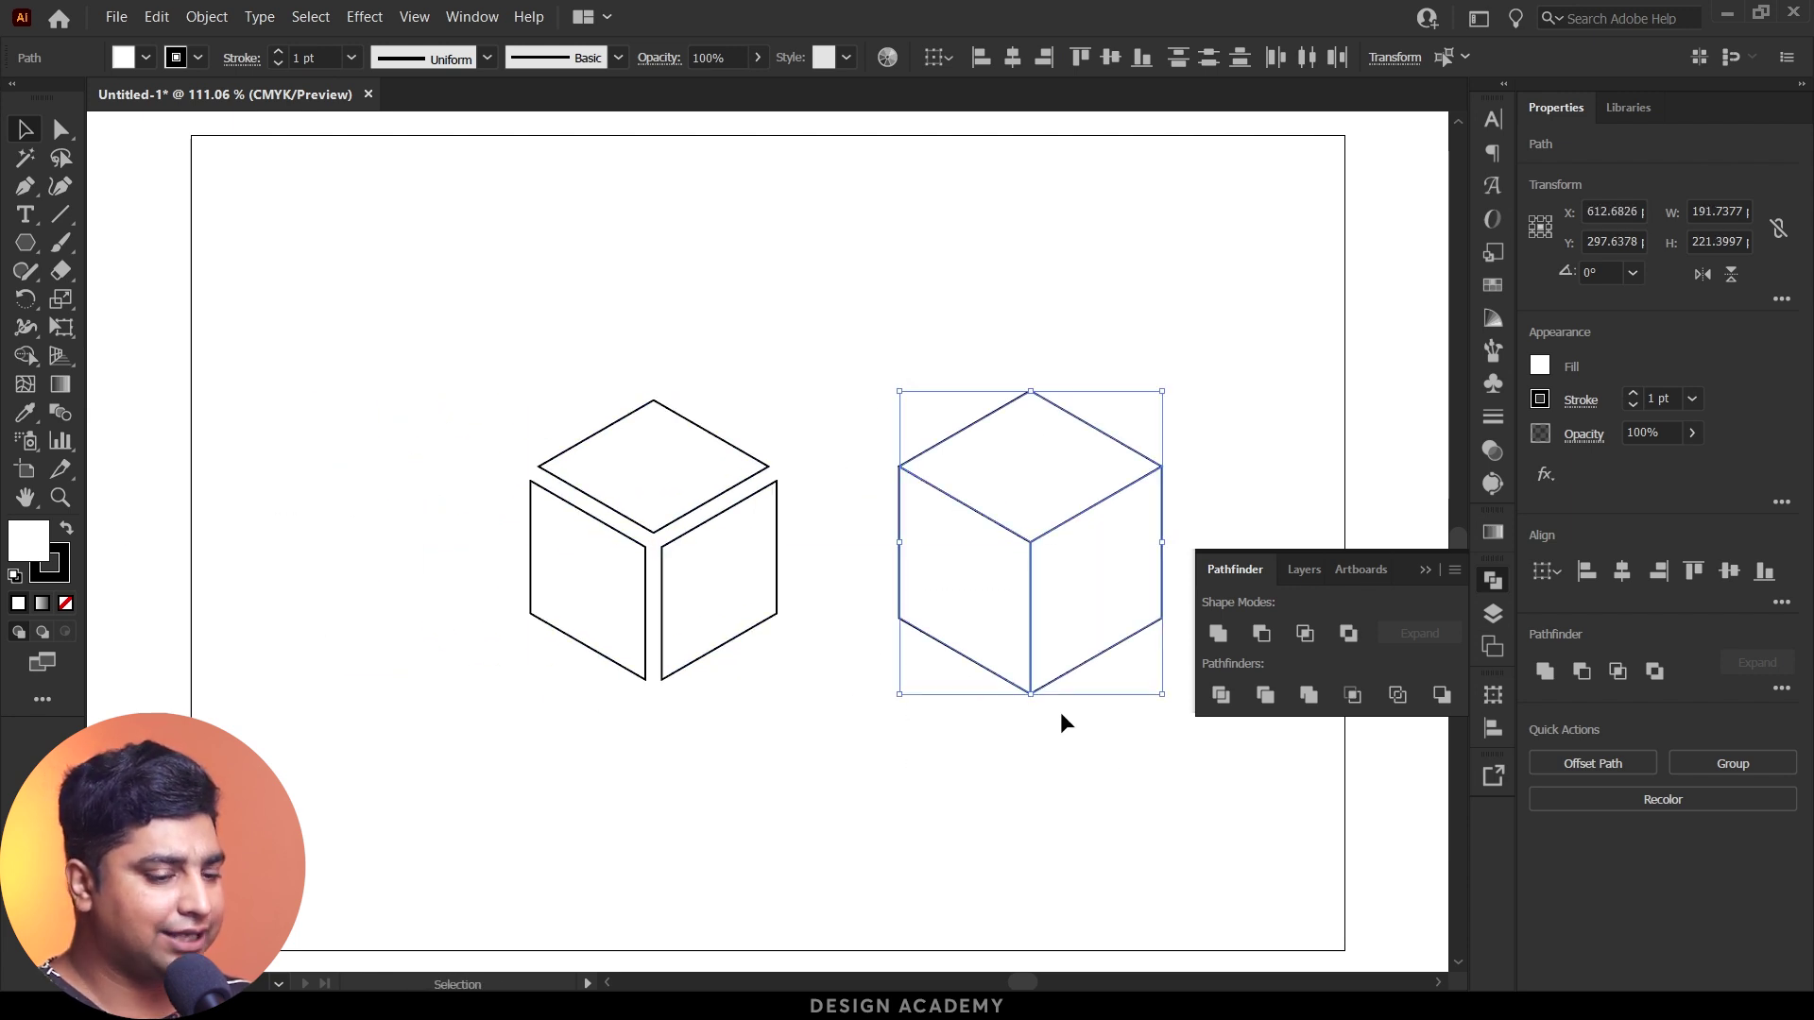
pyautogui.press('Delete')
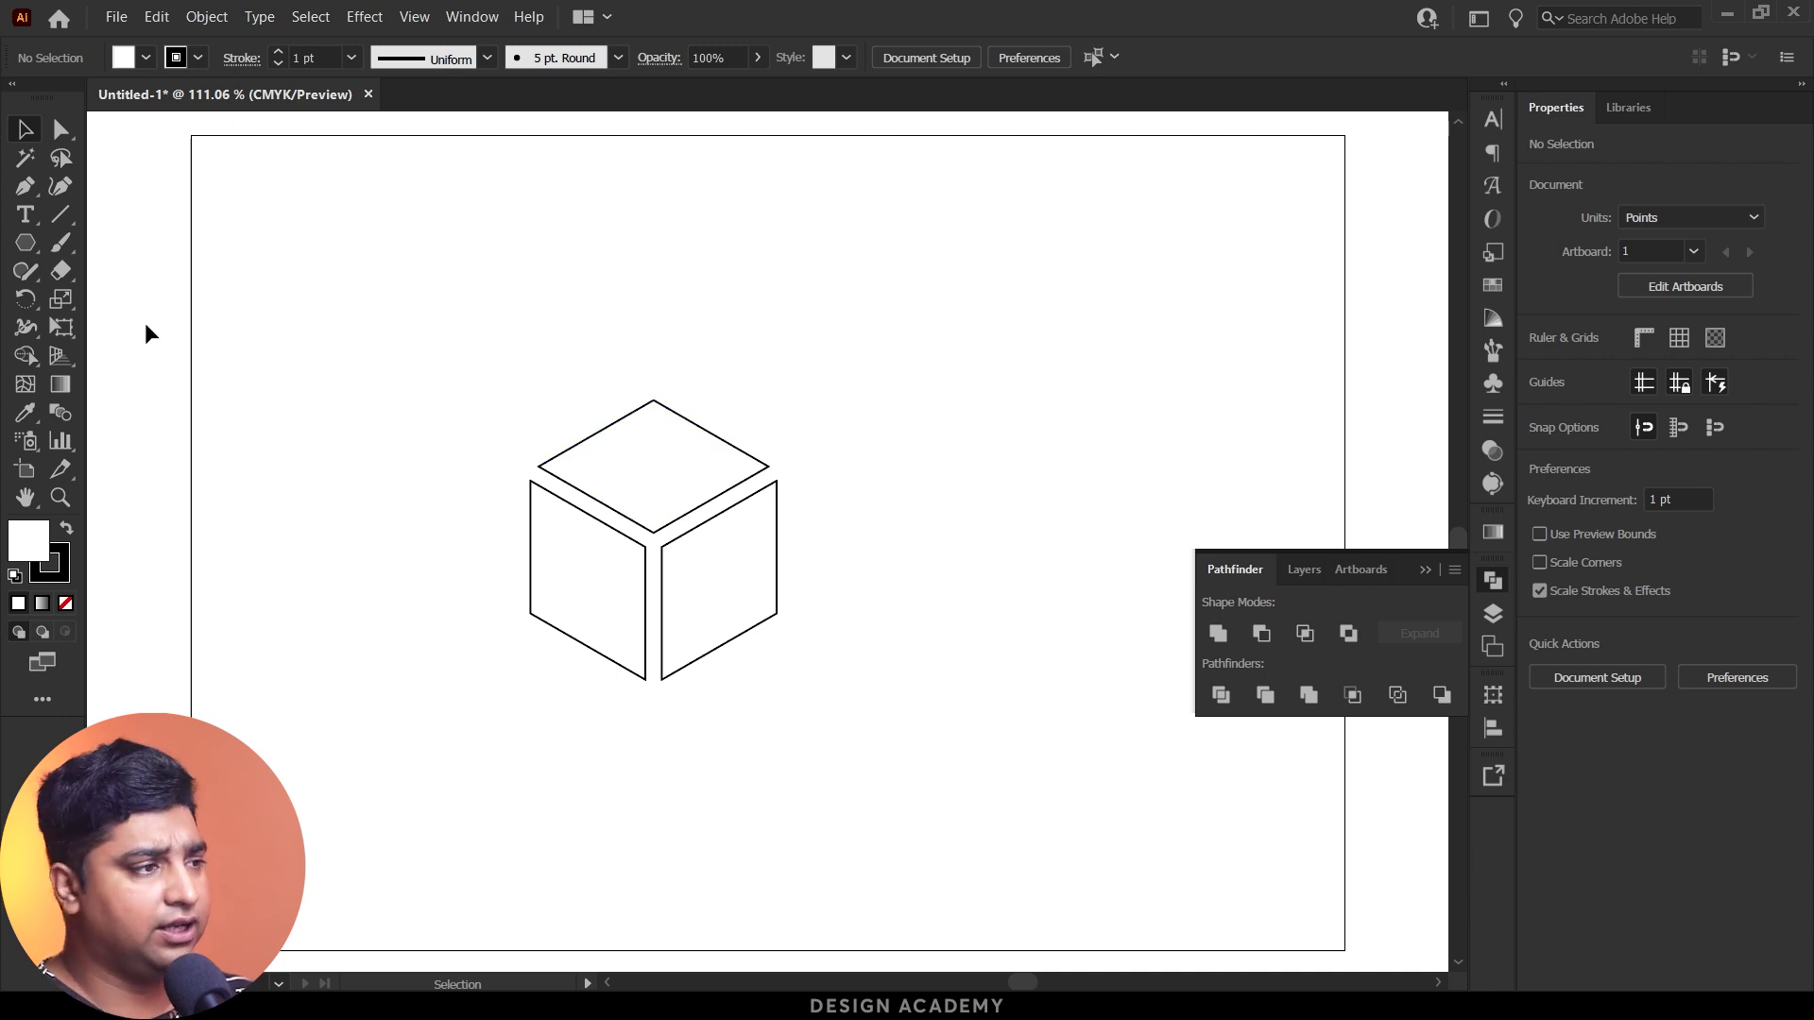
# Step: Create a rectangular grid with 7 horizontal and 7 vertical dividers above the cube
pyautogui.click(59, 215)
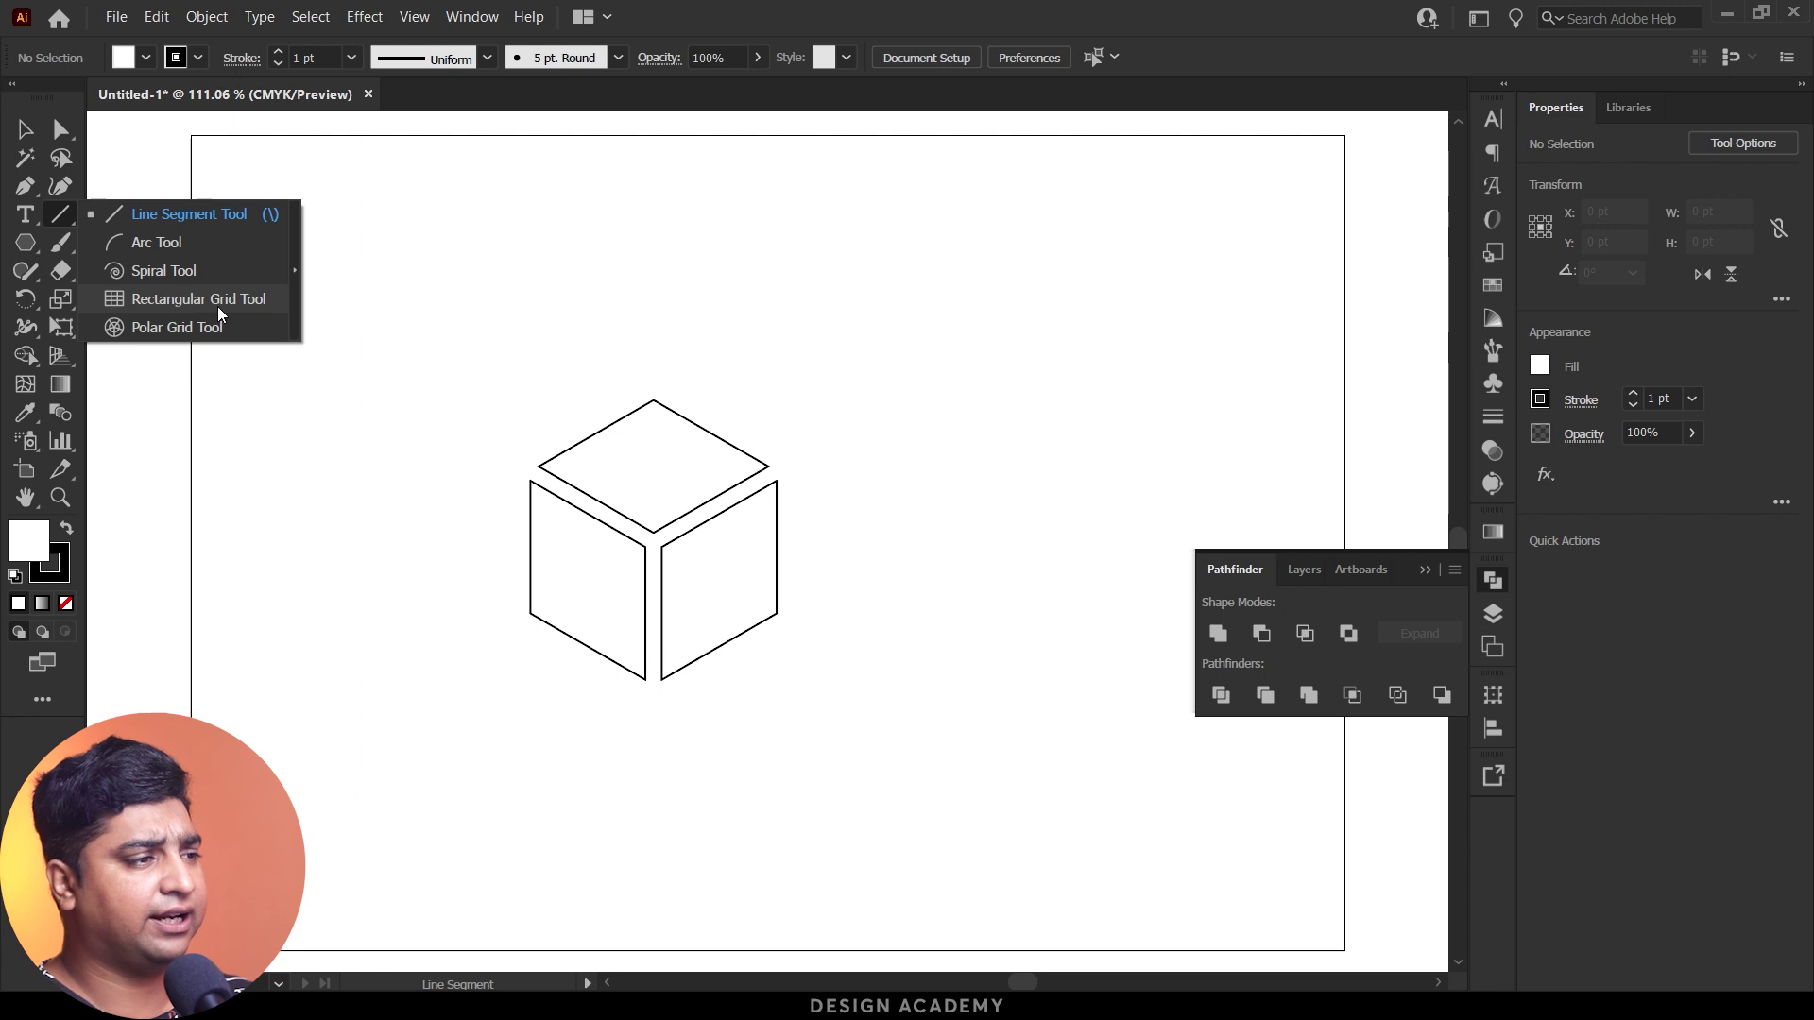
pyautogui.click(218, 308)
pyautogui.click(567, 284)
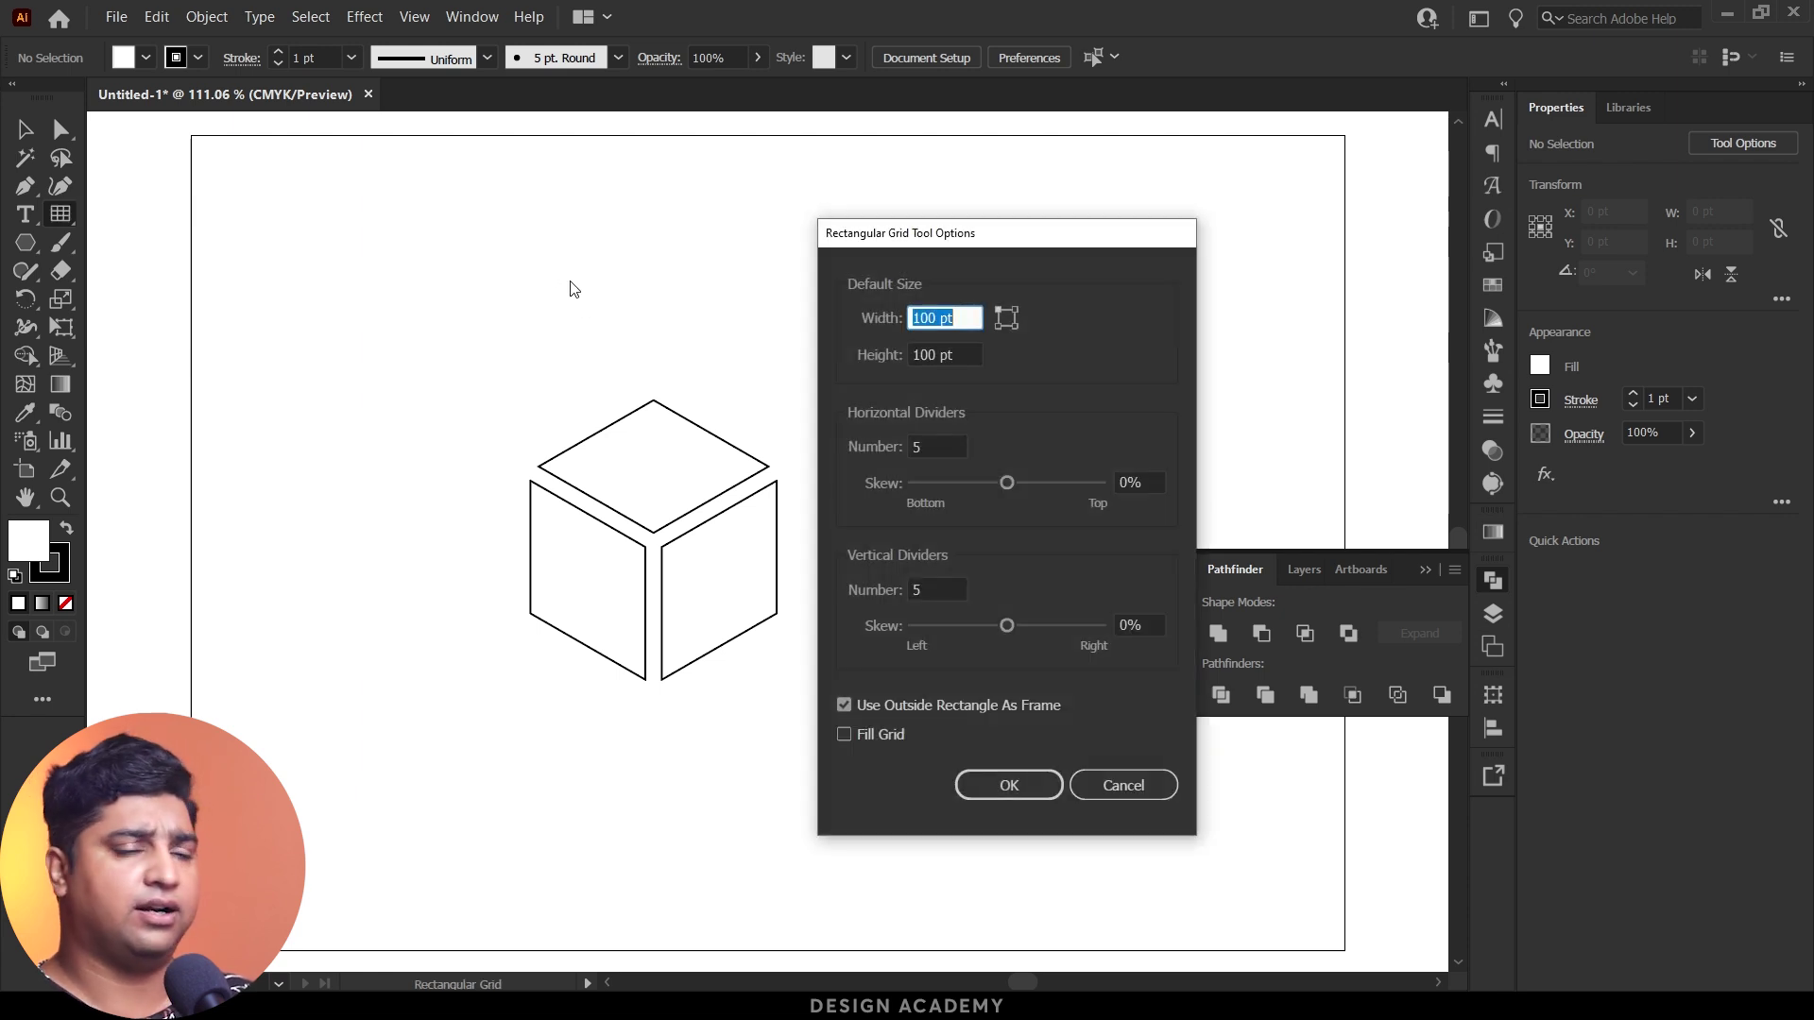
pyautogui.press('Tab')
pyautogui.press('Tab')
pyautogui.press('Tab')
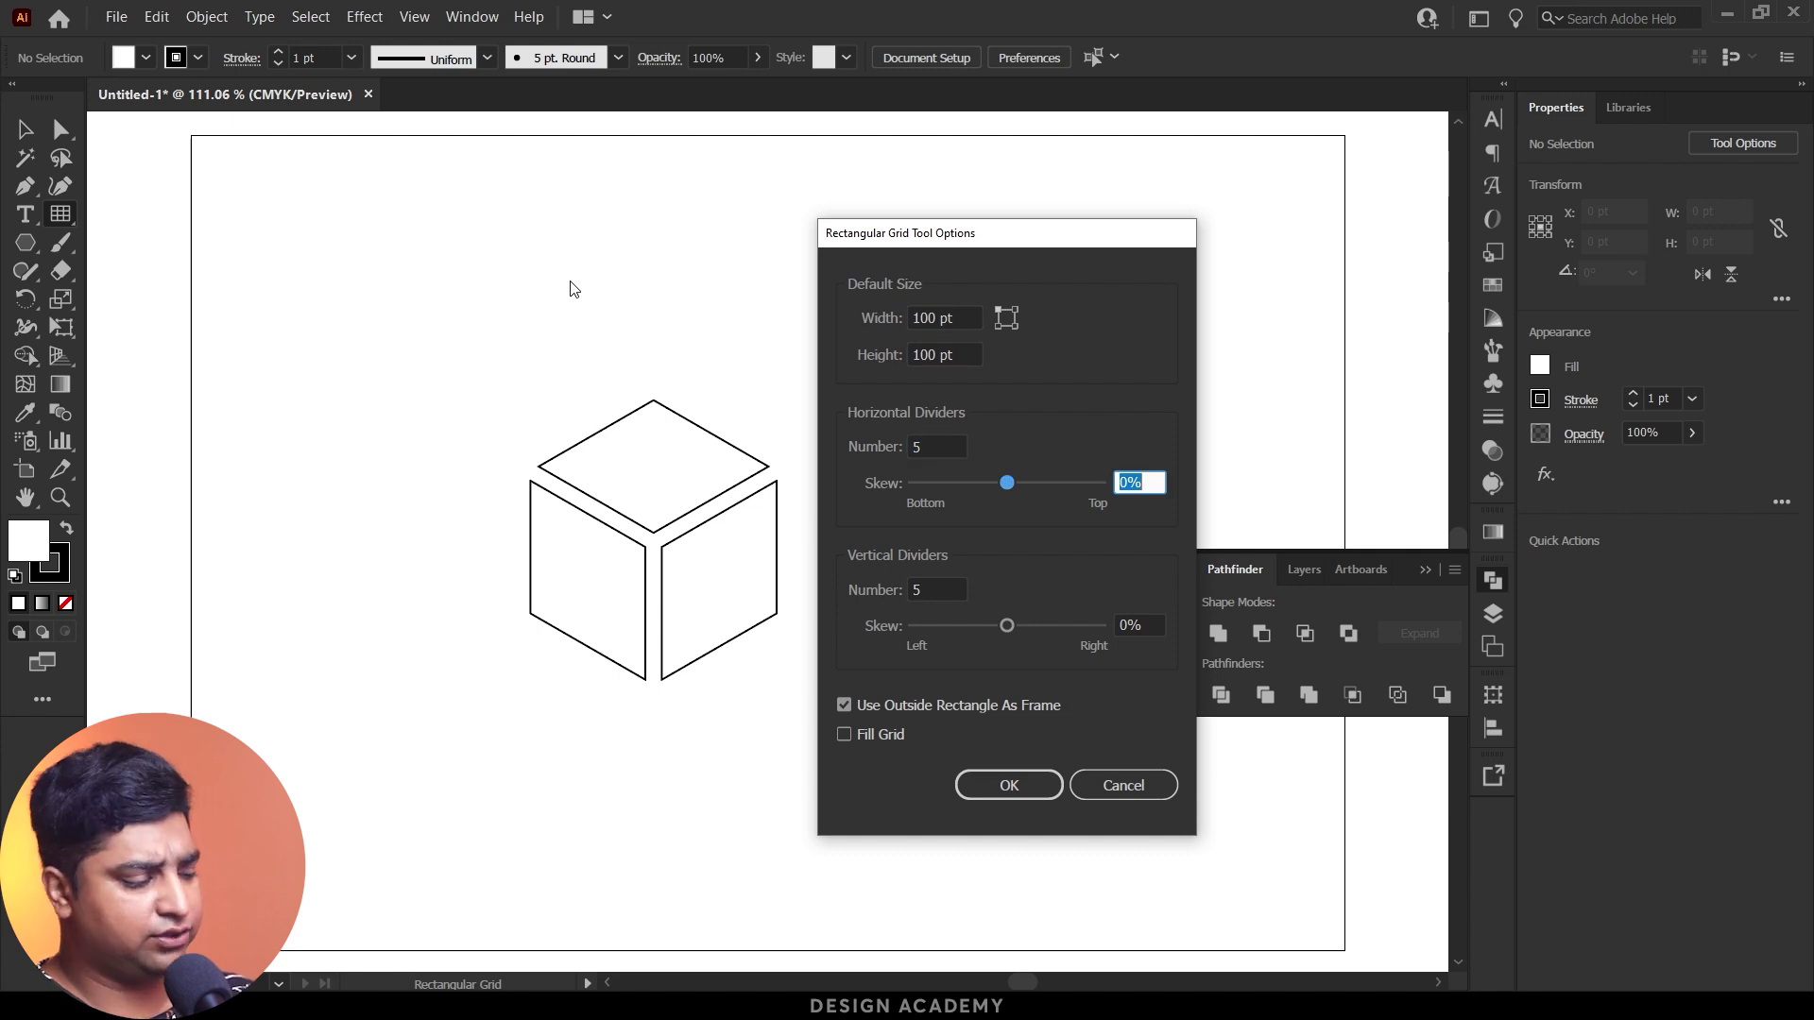
pyautogui.hotkey('shift', 'Tab')
pyautogui.write('7')
pyautogui.press('Tab')
pyautogui.press('Tab')
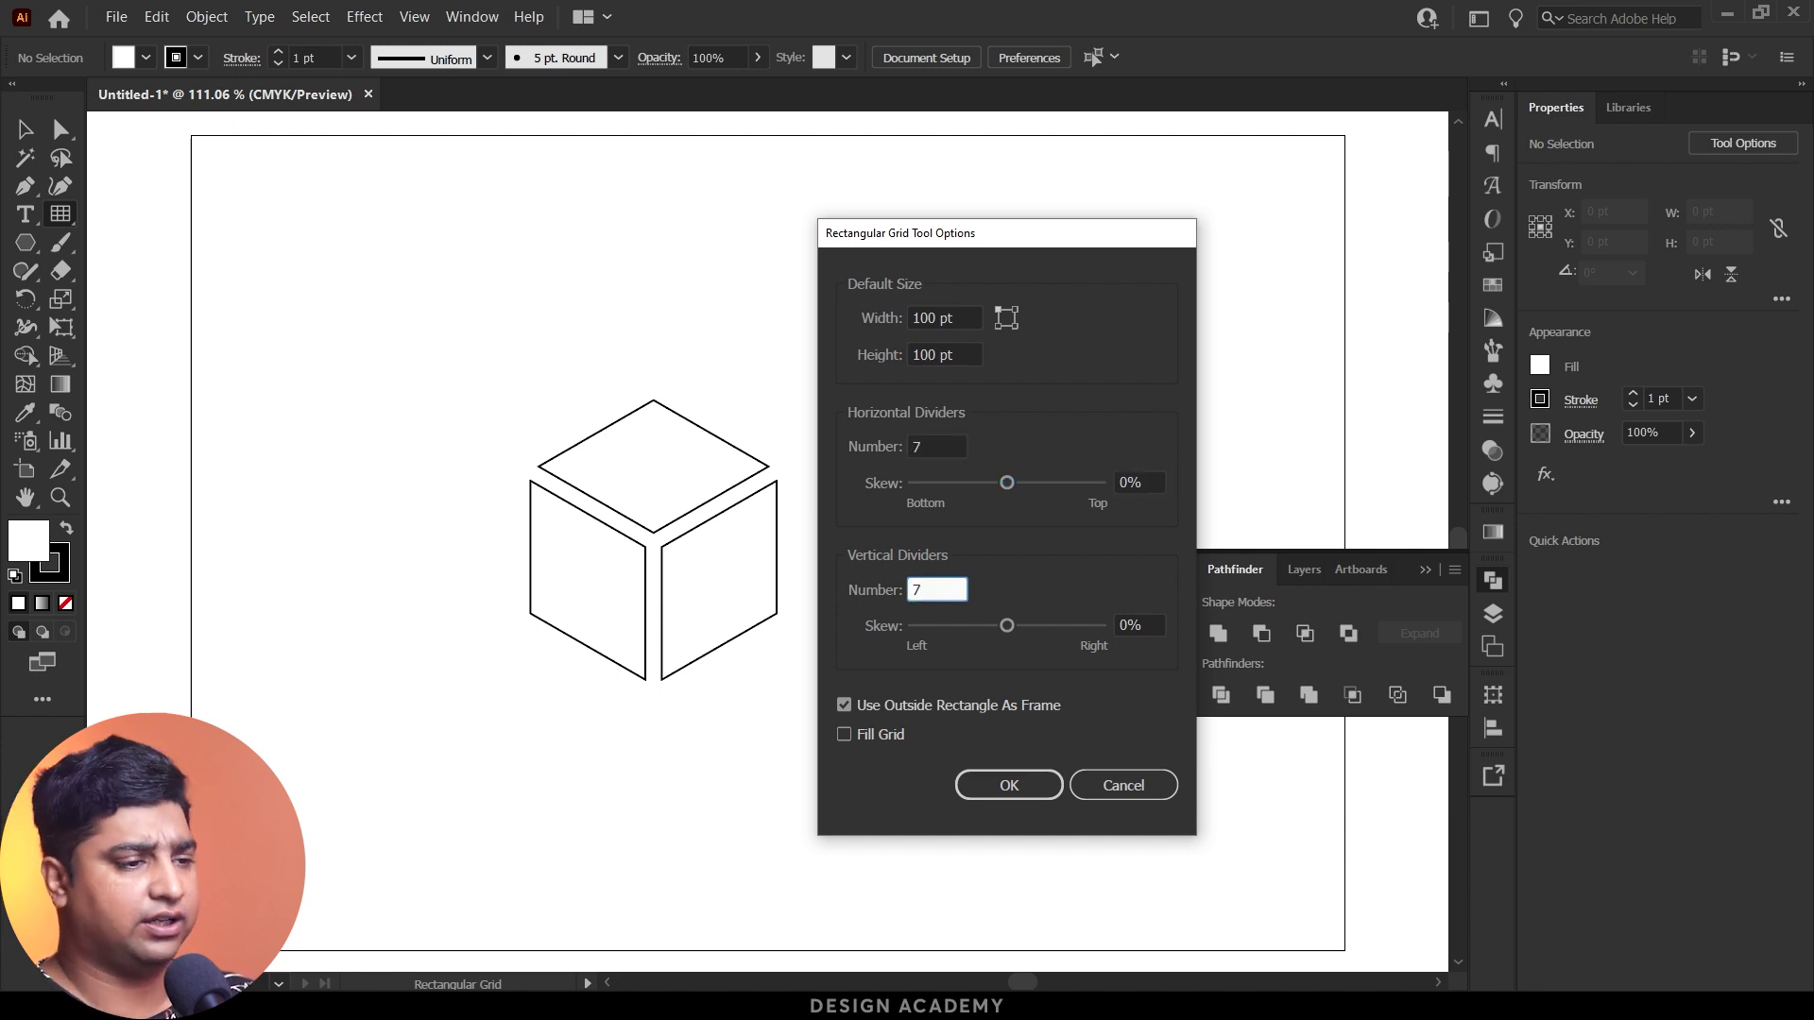
pyautogui.press('Return')
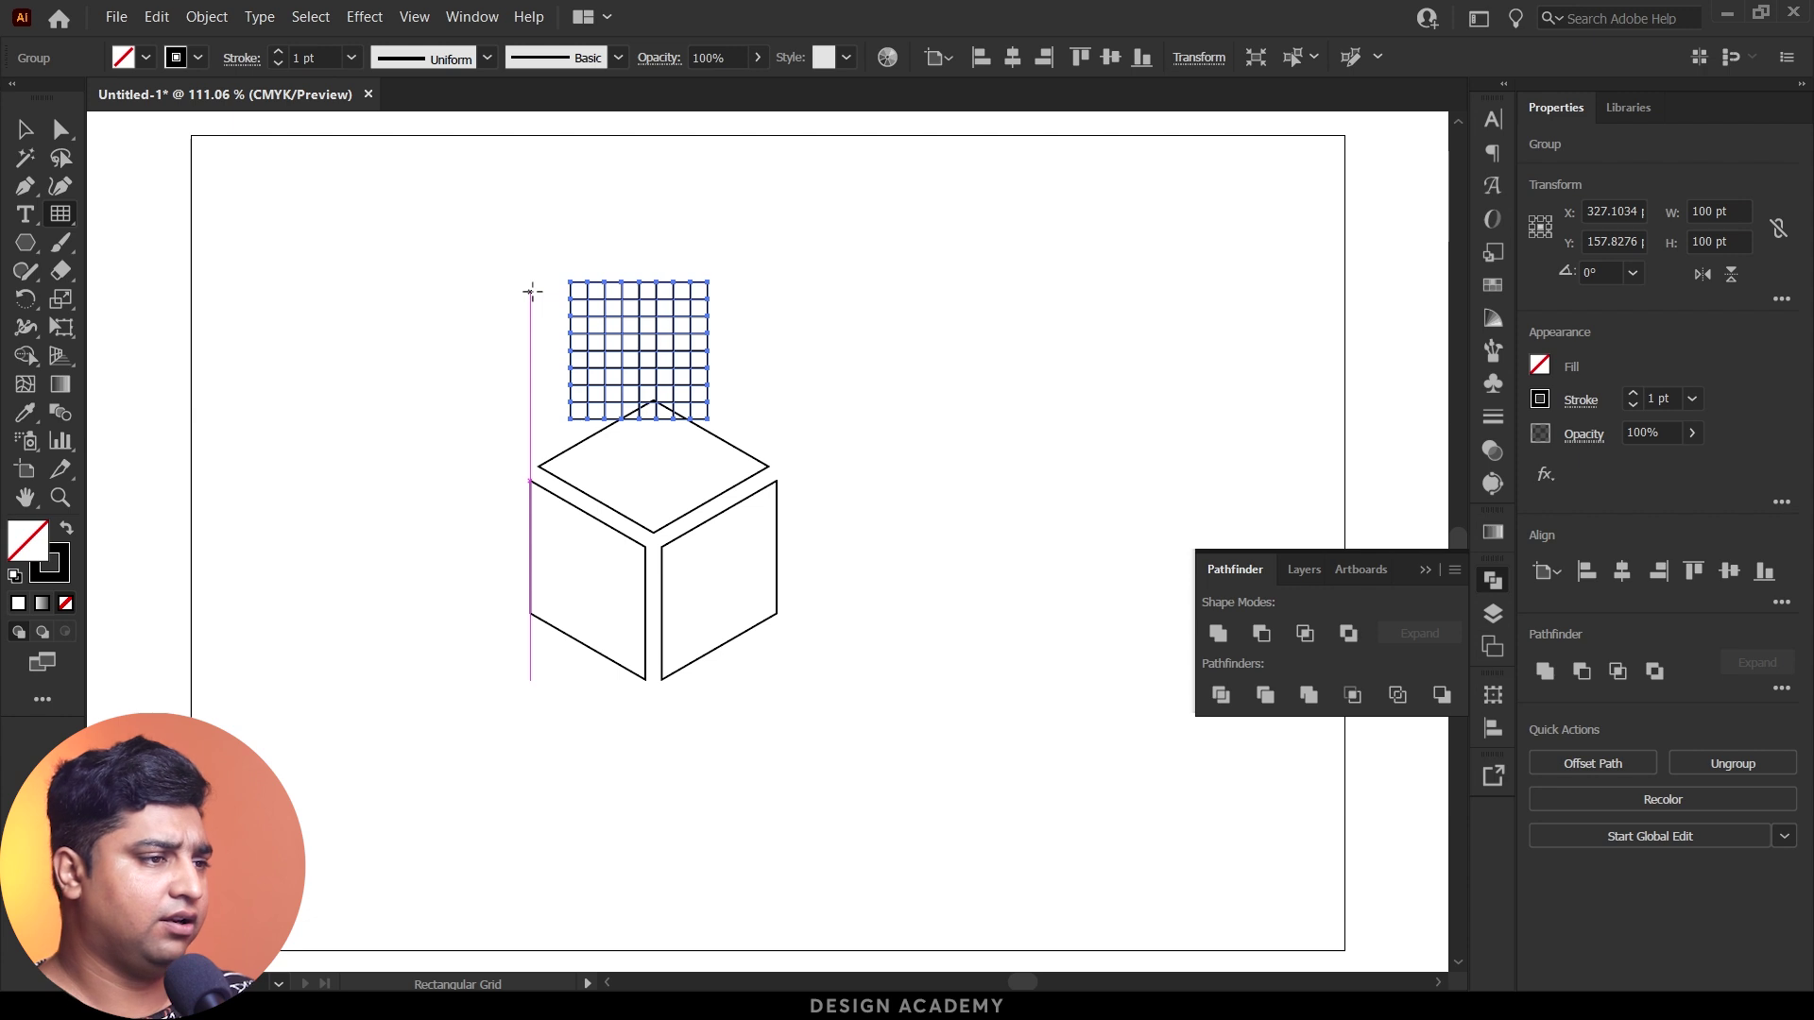
# Step: Zoom in and move the grid onto the cube's left face
pyautogui.press('c')
pyautogui.click(694, 407)
pyautogui.moveTo(695, 408); pyautogui.dragTo(747, 407)
pyautogui.press('v')
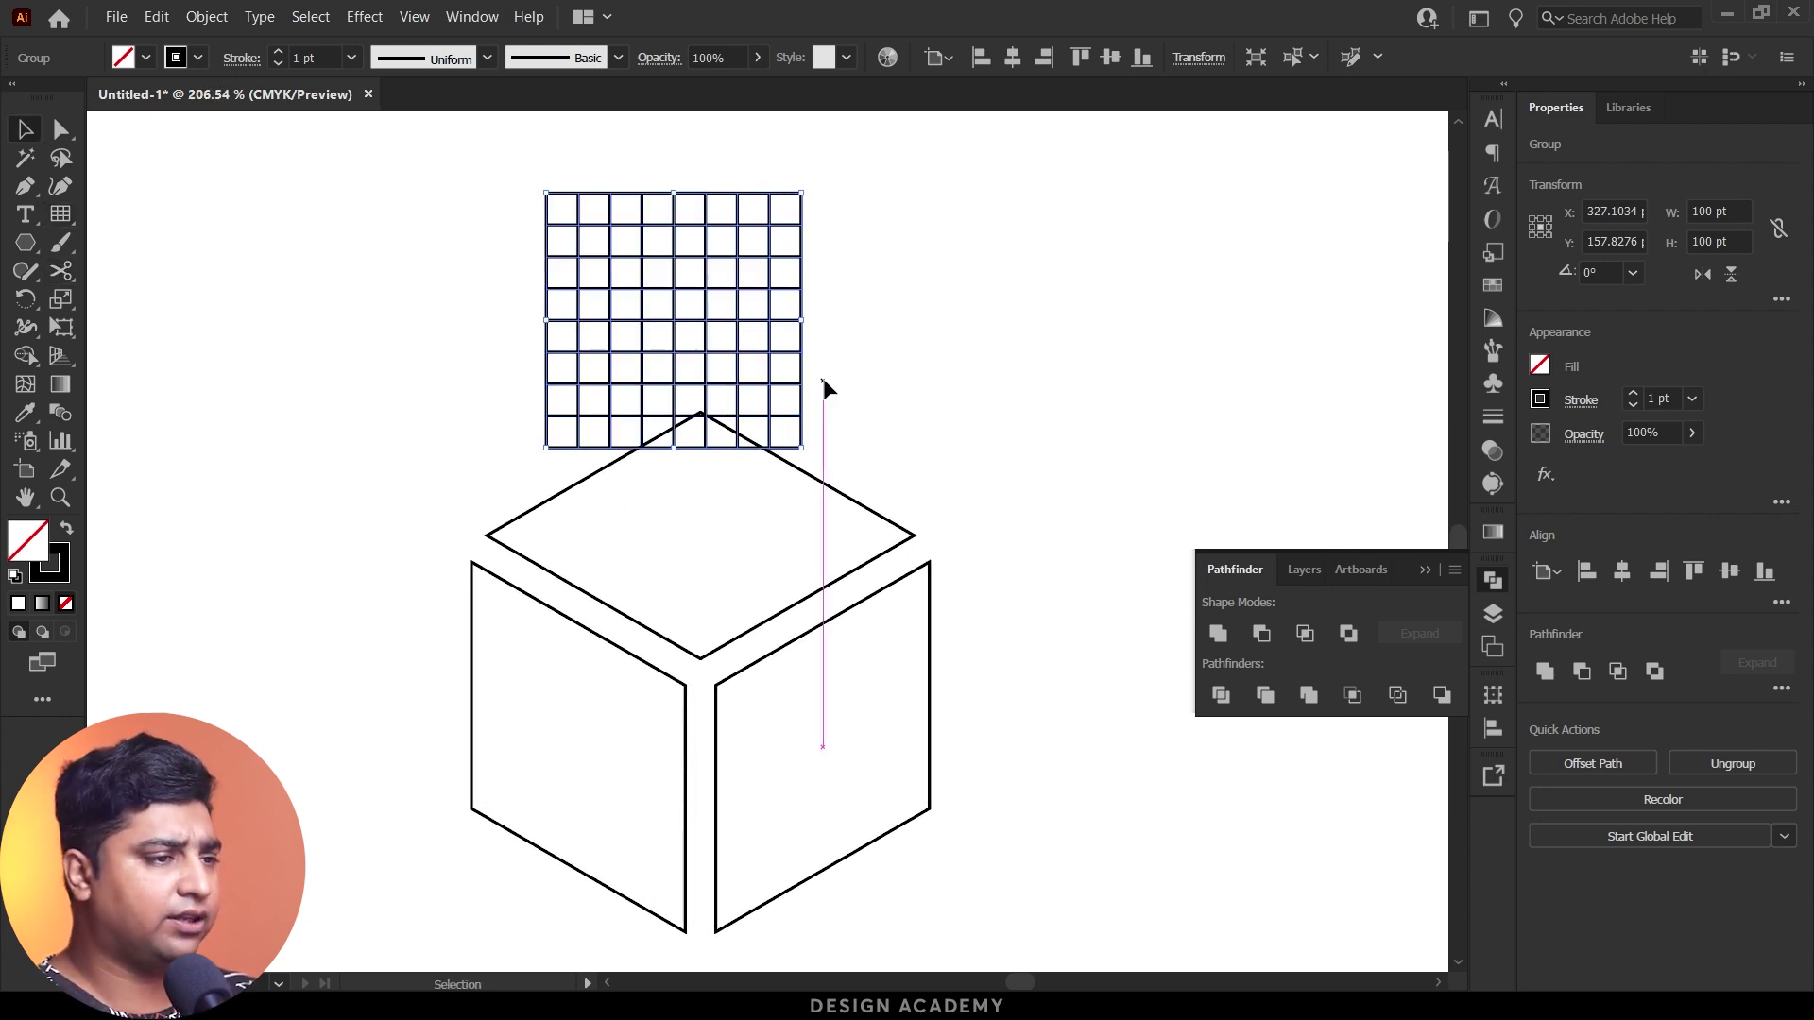
pyautogui.moveTo(651, 350); pyautogui.dragTo(377, 380)
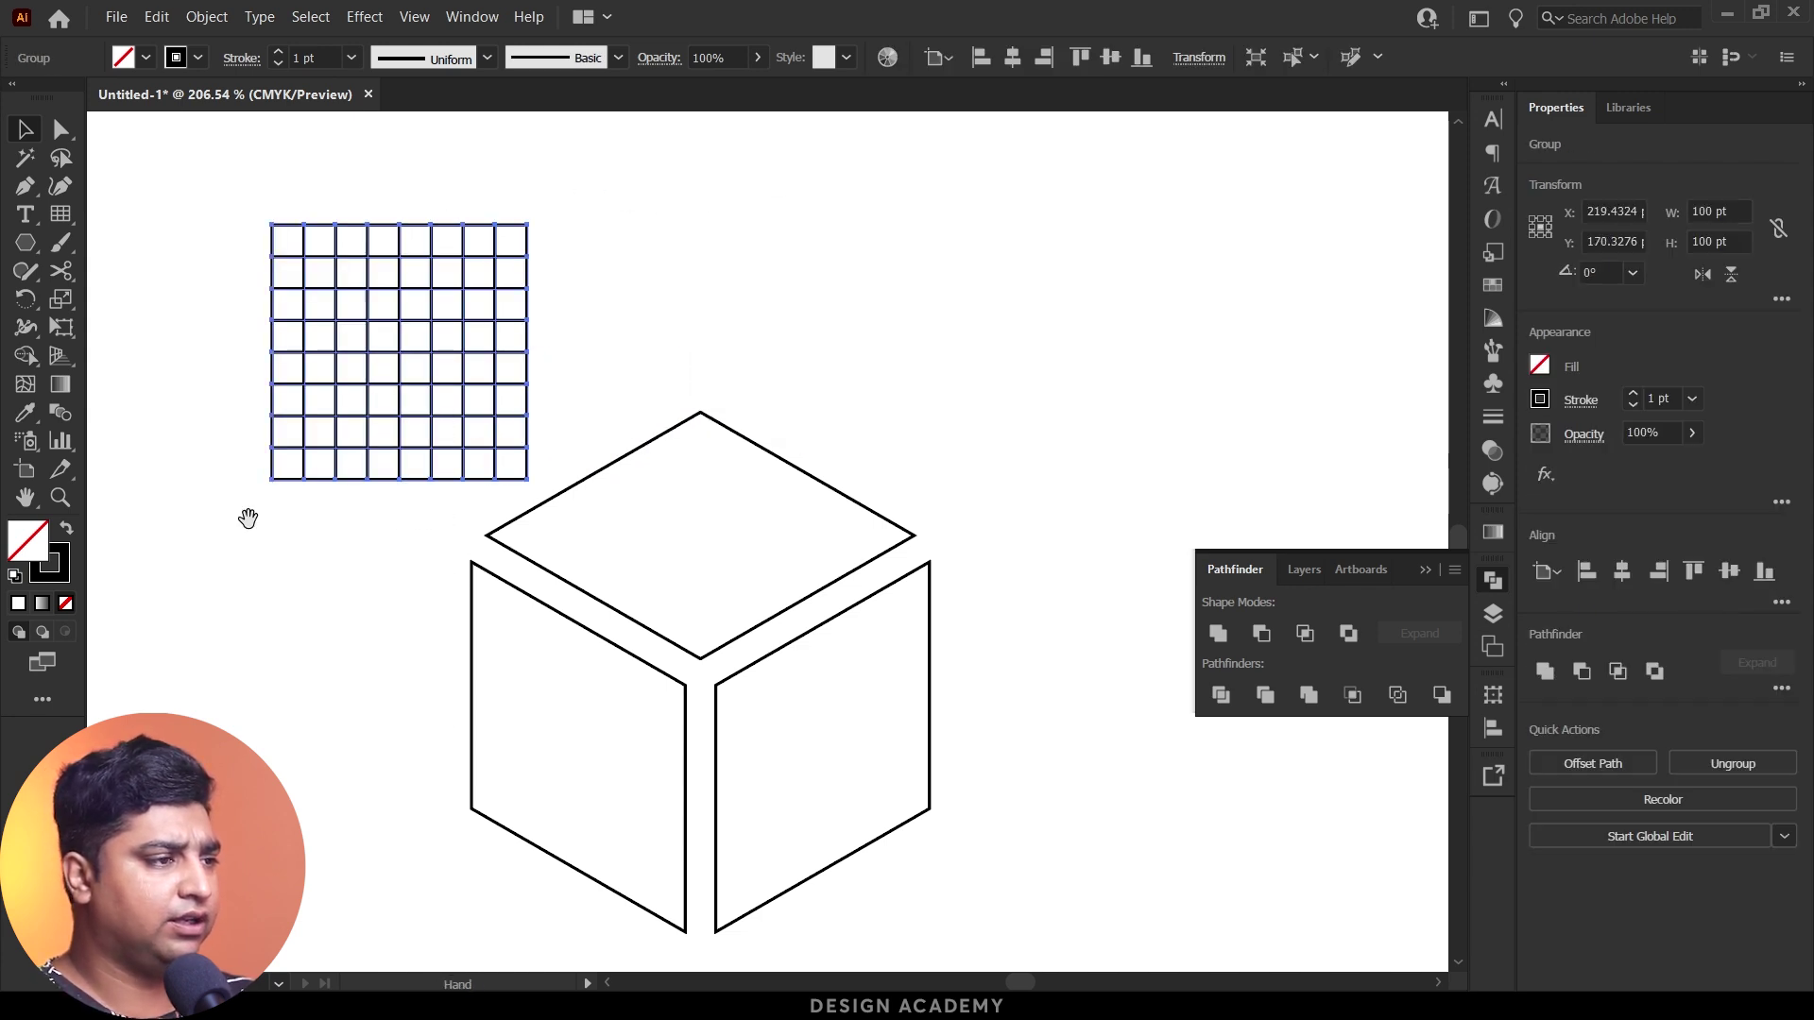
pyautogui.moveTo(248, 519); pyautogui.dragTo(263, 422)
pyautogui.click(265, 434)
pyautogui.moveTo(316, 165)
pyautogui.mouseDown()
pyautogui.moveTo(523, 514)
pyautogui.moveTo(441, 487)
pyautogui.mouseUp()
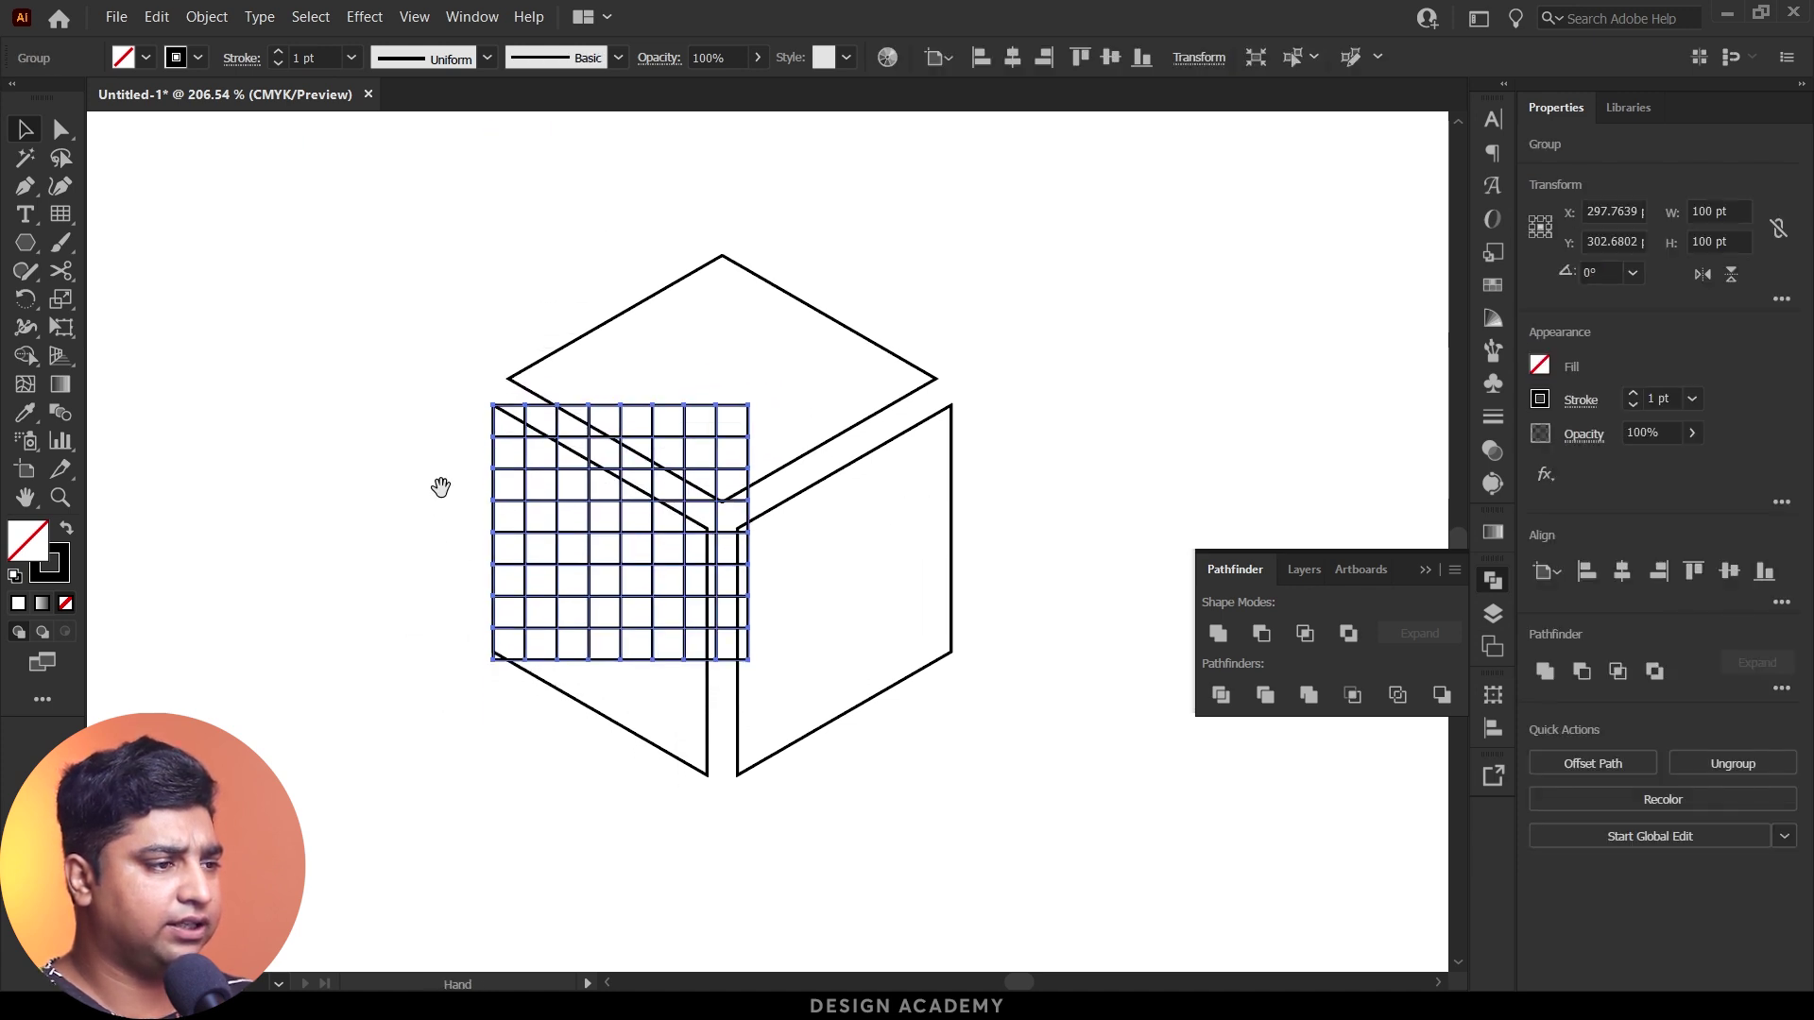
pyautogui.click(130, 321)
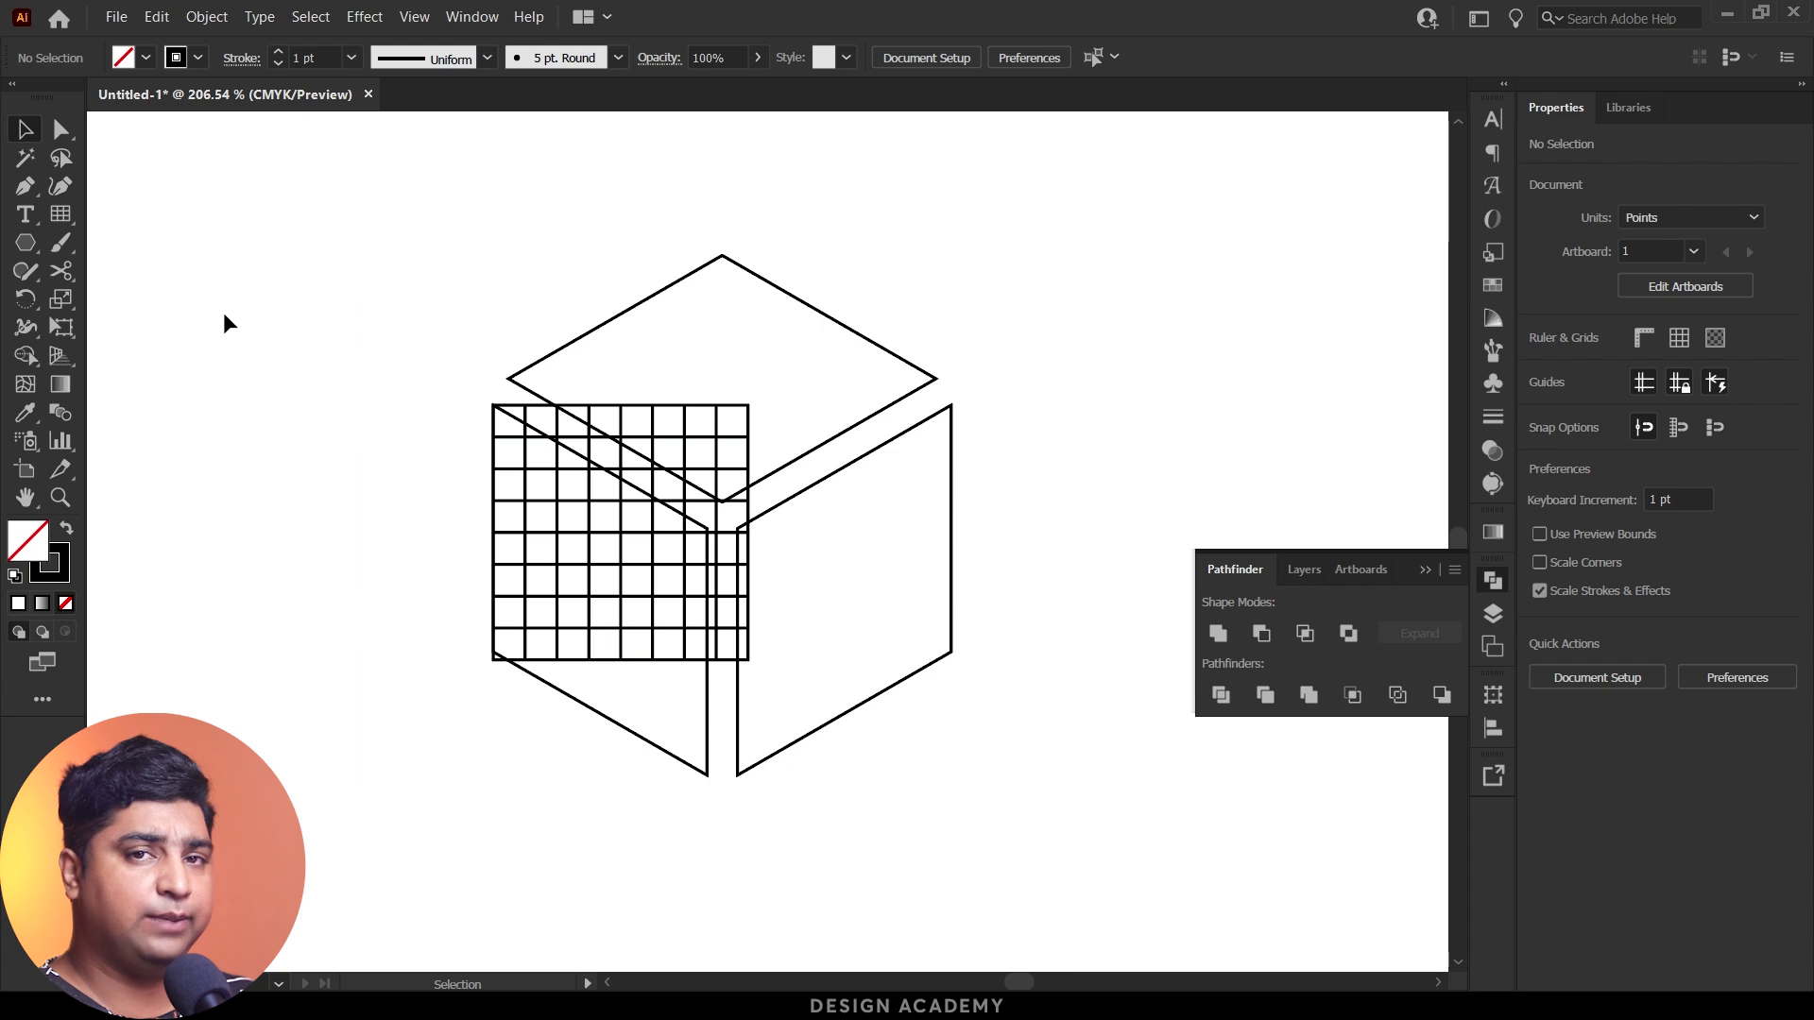
pyautogui.click(558, 422)
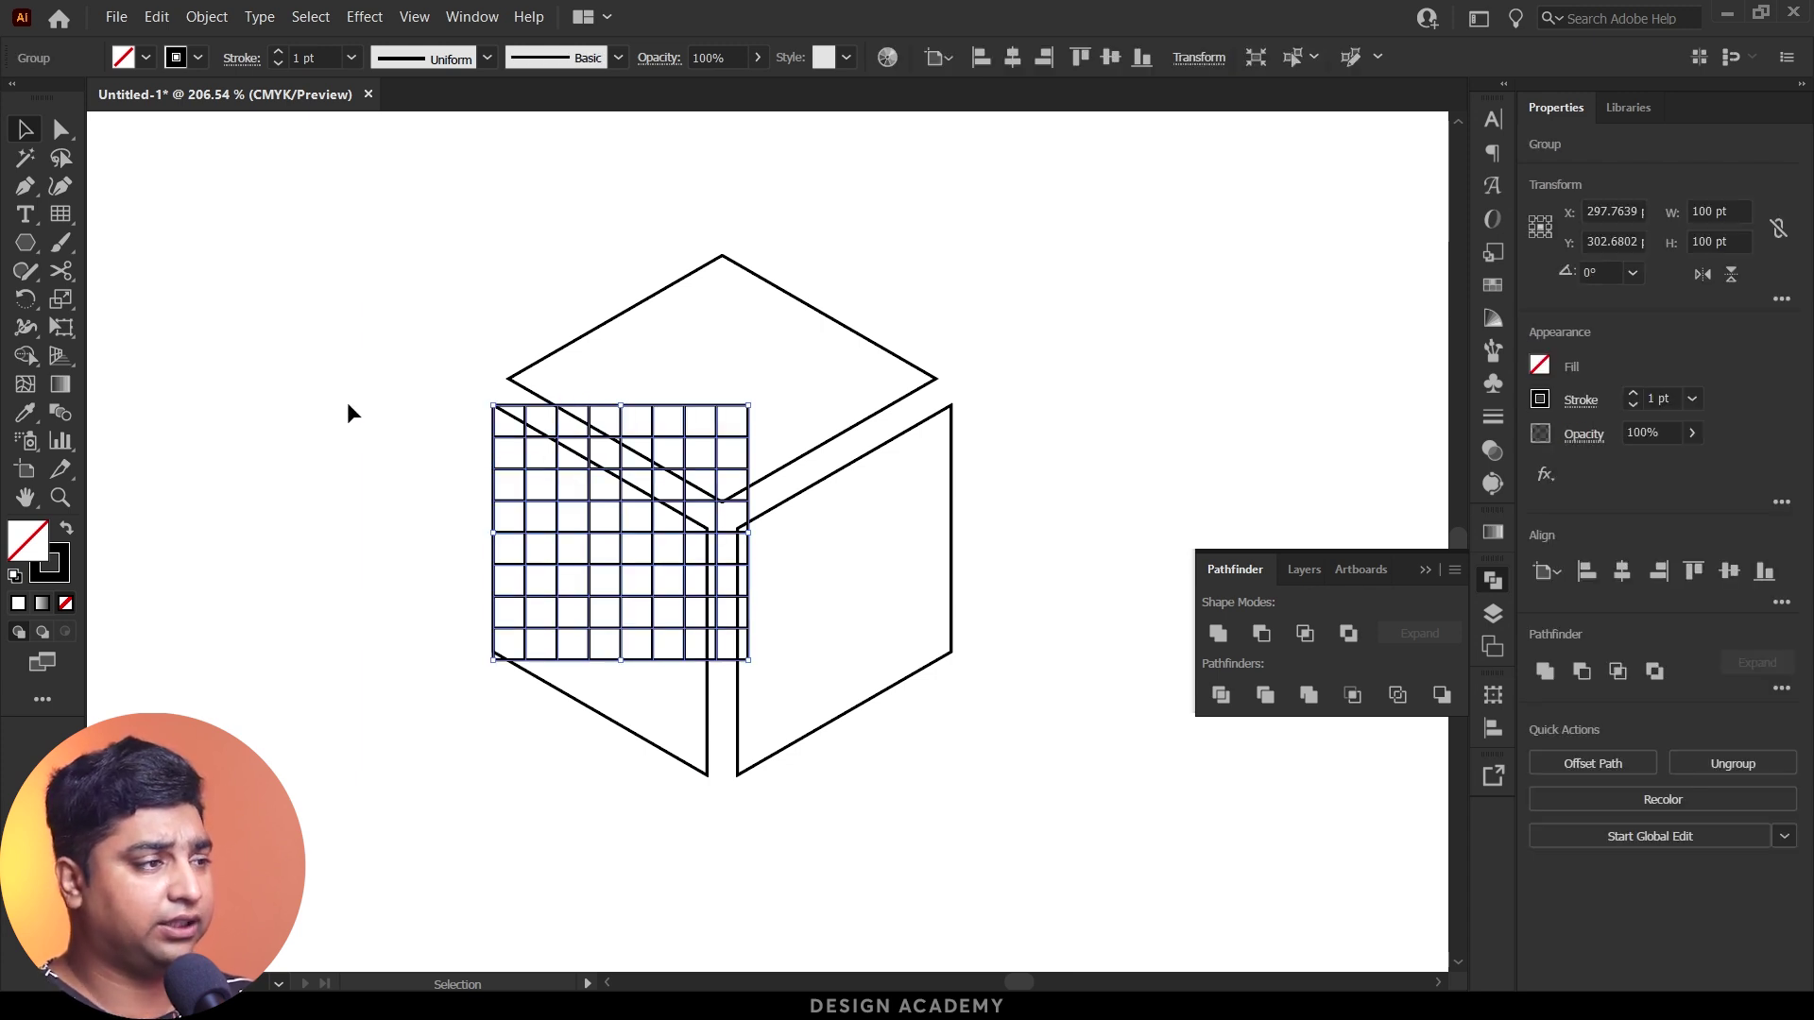
# Step: Free Distort the grid so its corners match the left face's corners
pyautogui.click(60, 327)
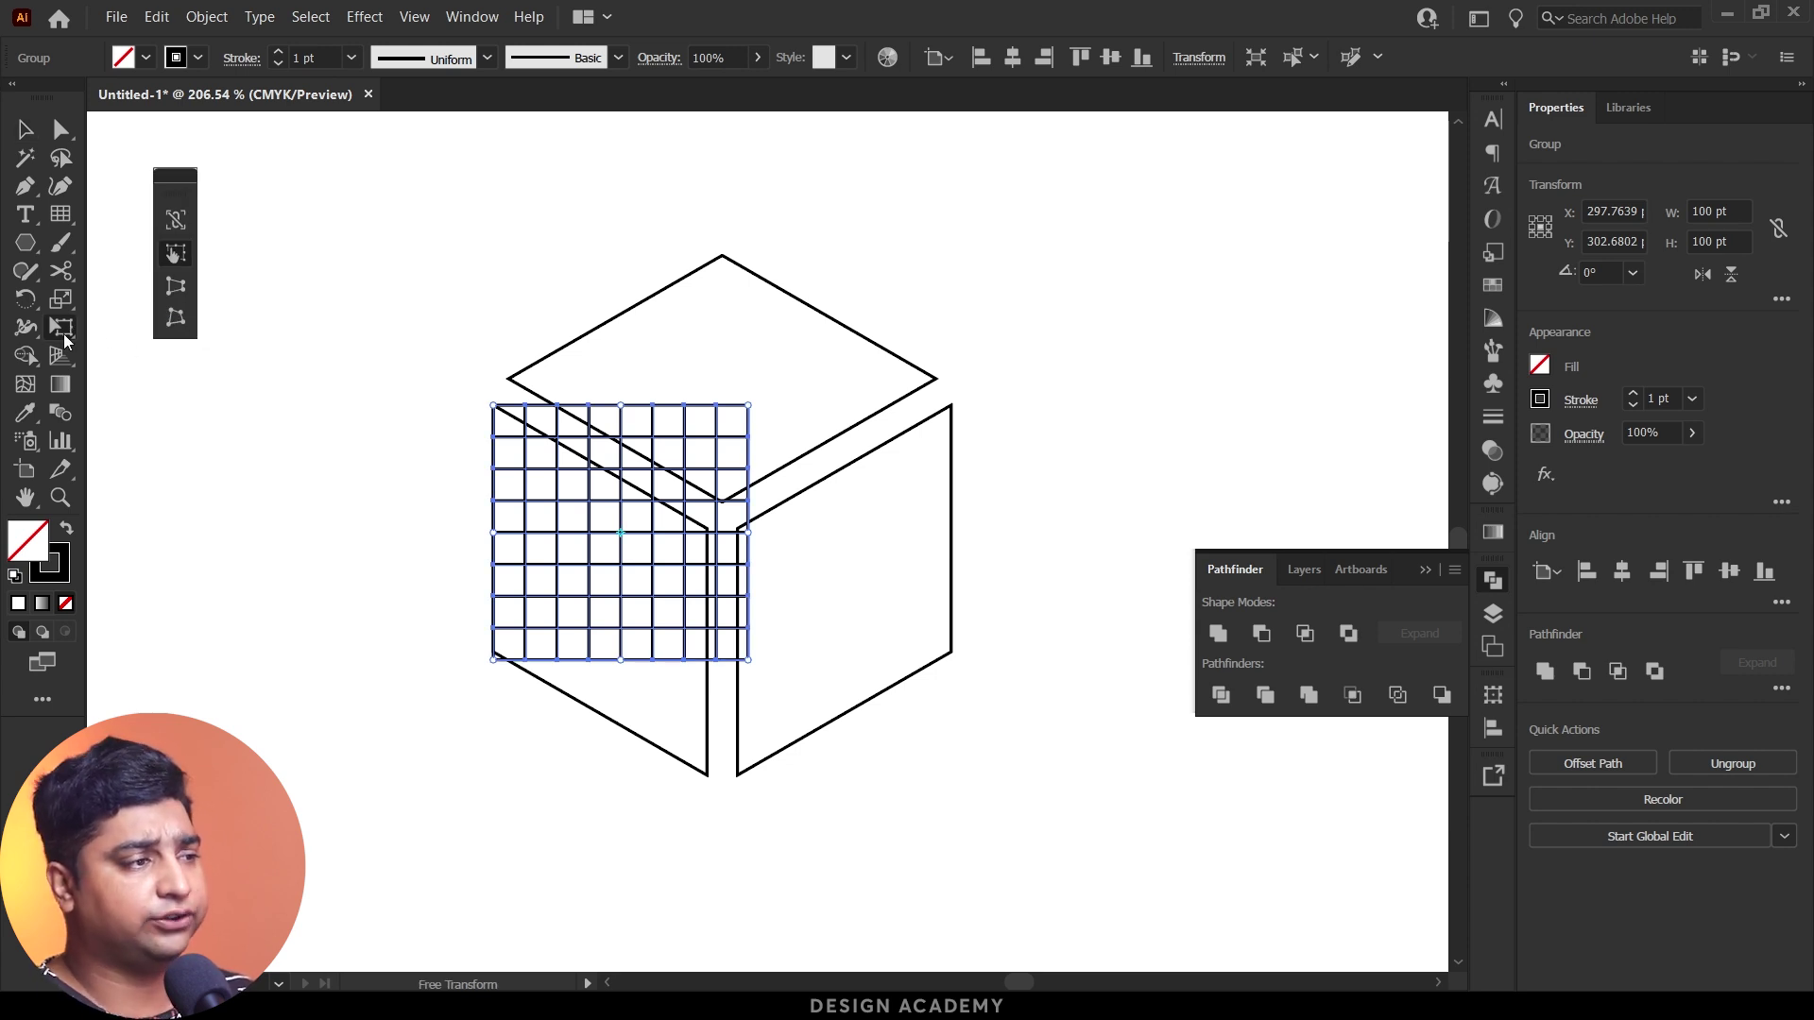
pyautogui.click(201, 332)
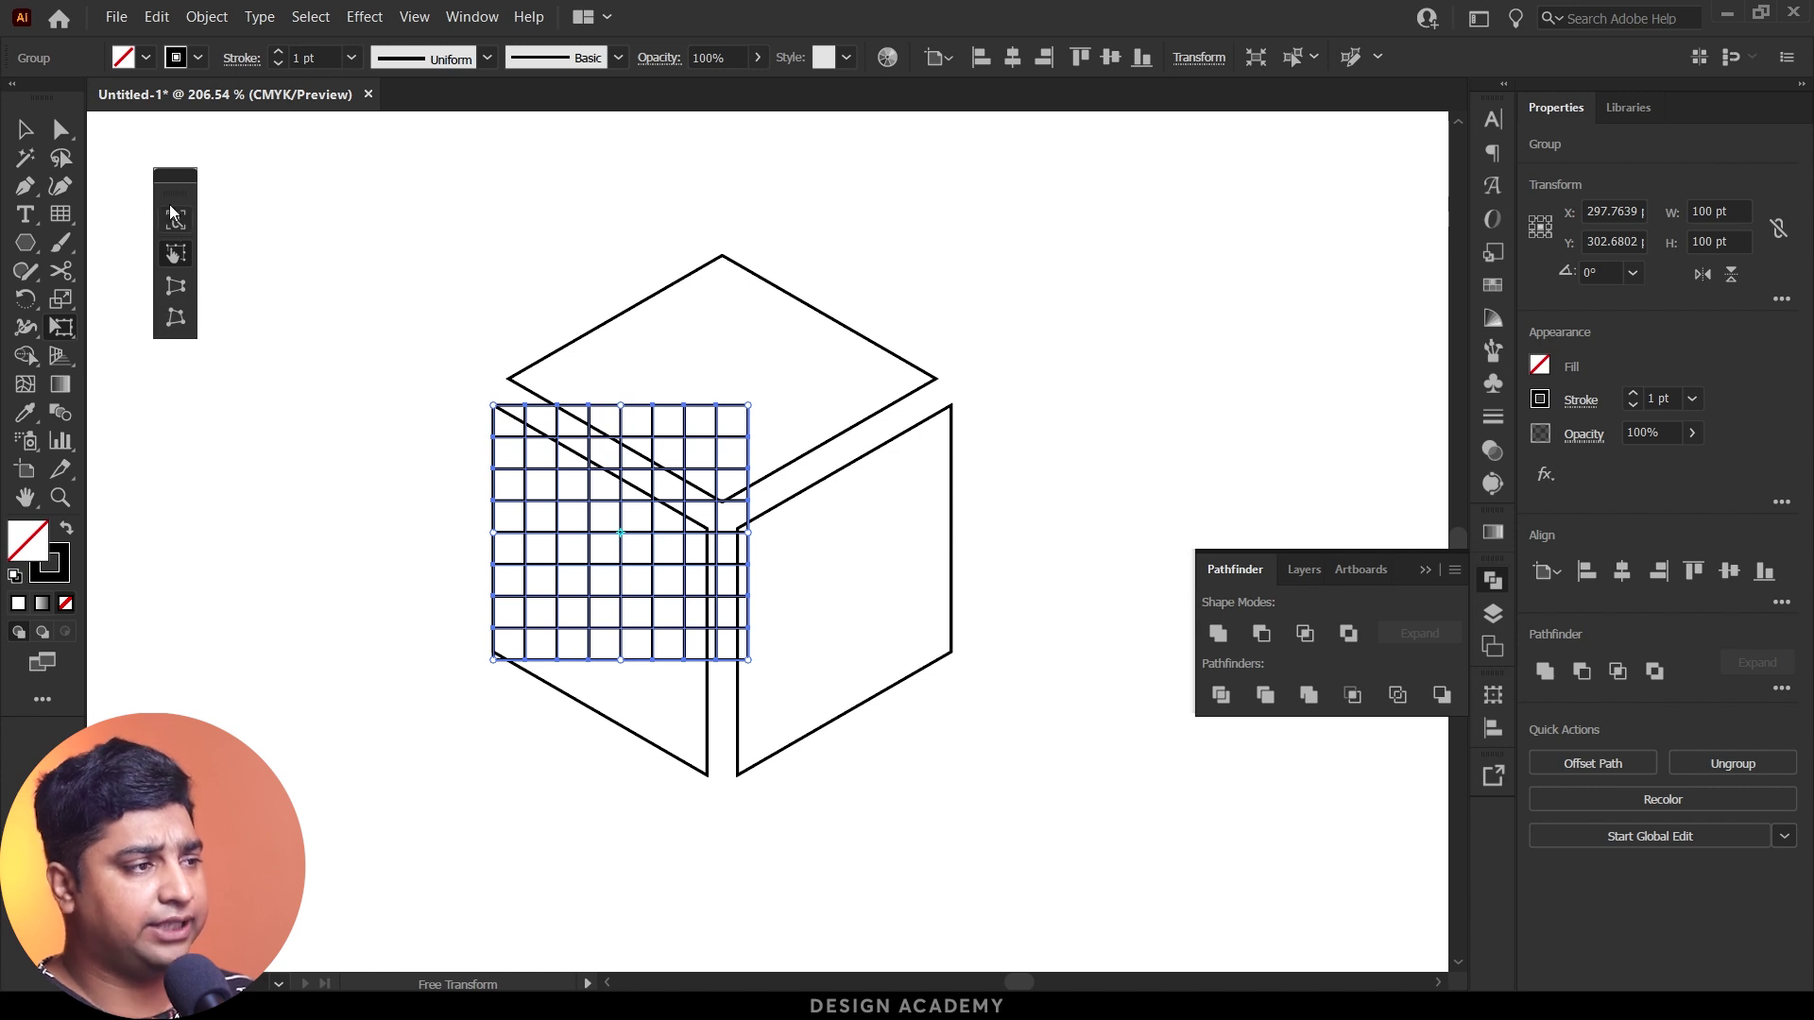
pyautogui.click(176, 320)
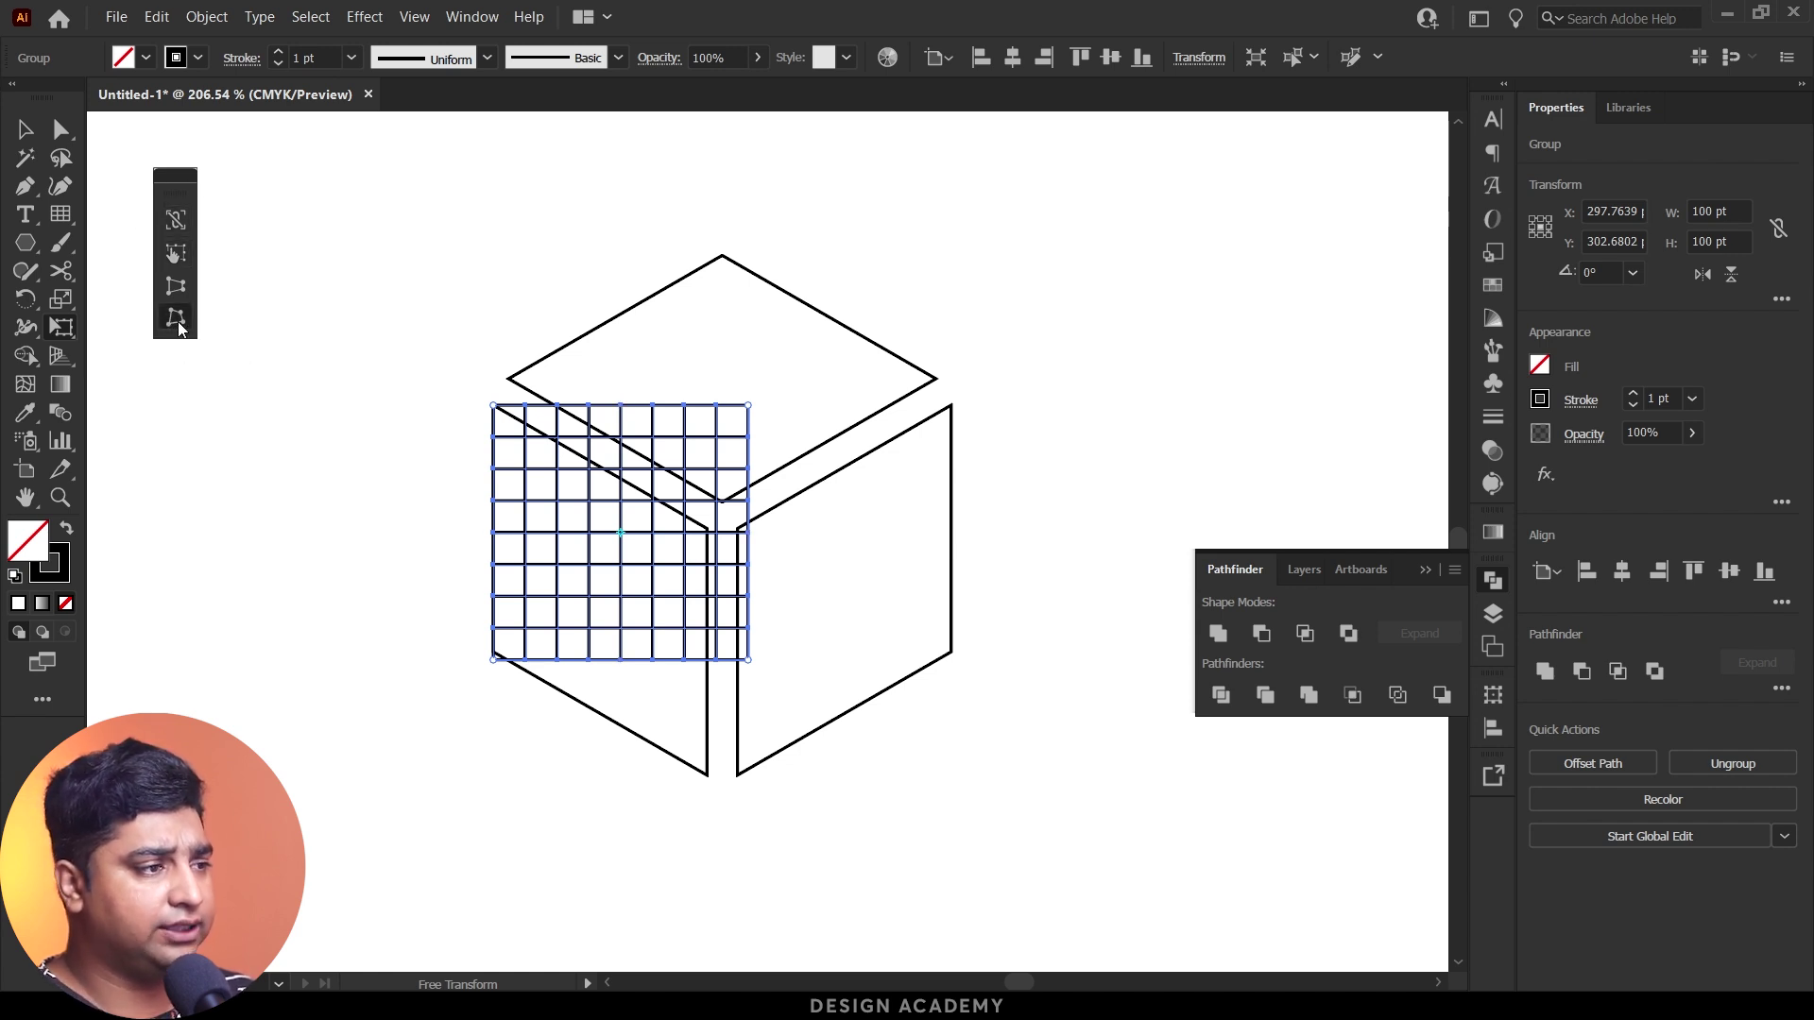
pyautogui.moveTo(748, 406); pyautogui.dragTo(708, 530)
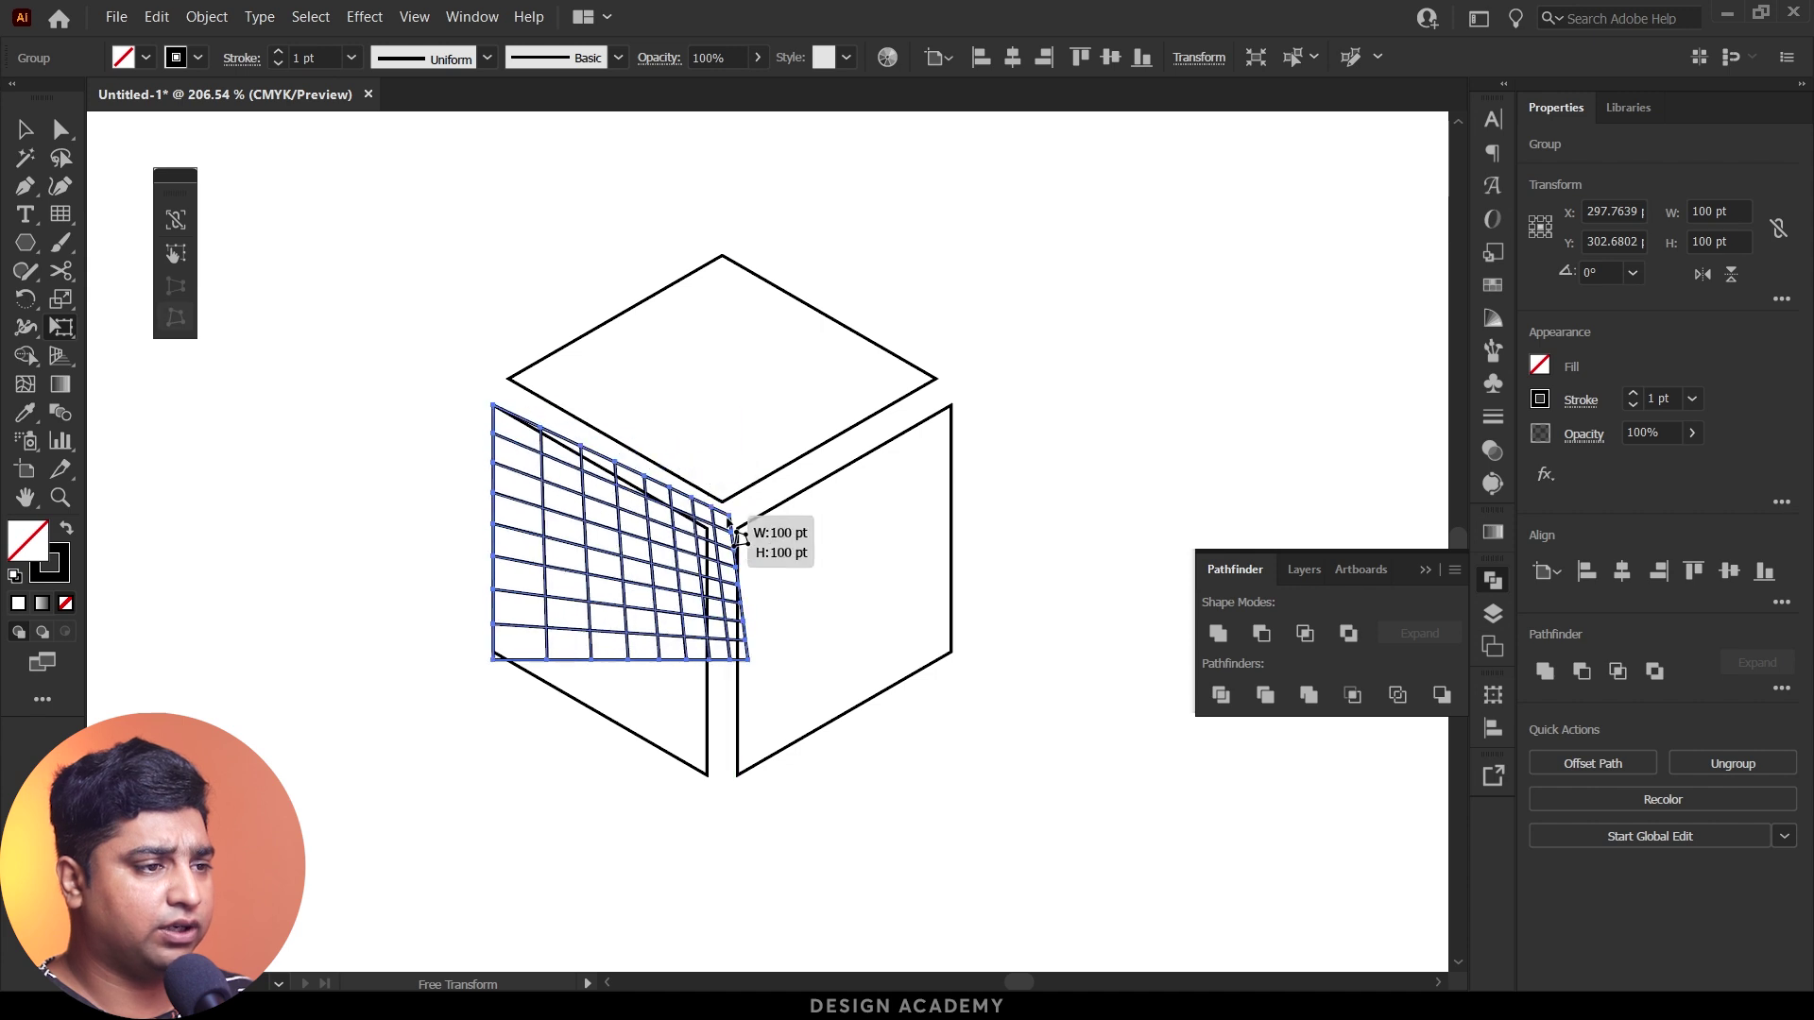
pyautogui.moveTo(751, 661); pyautogui.dragTo(707, 775)
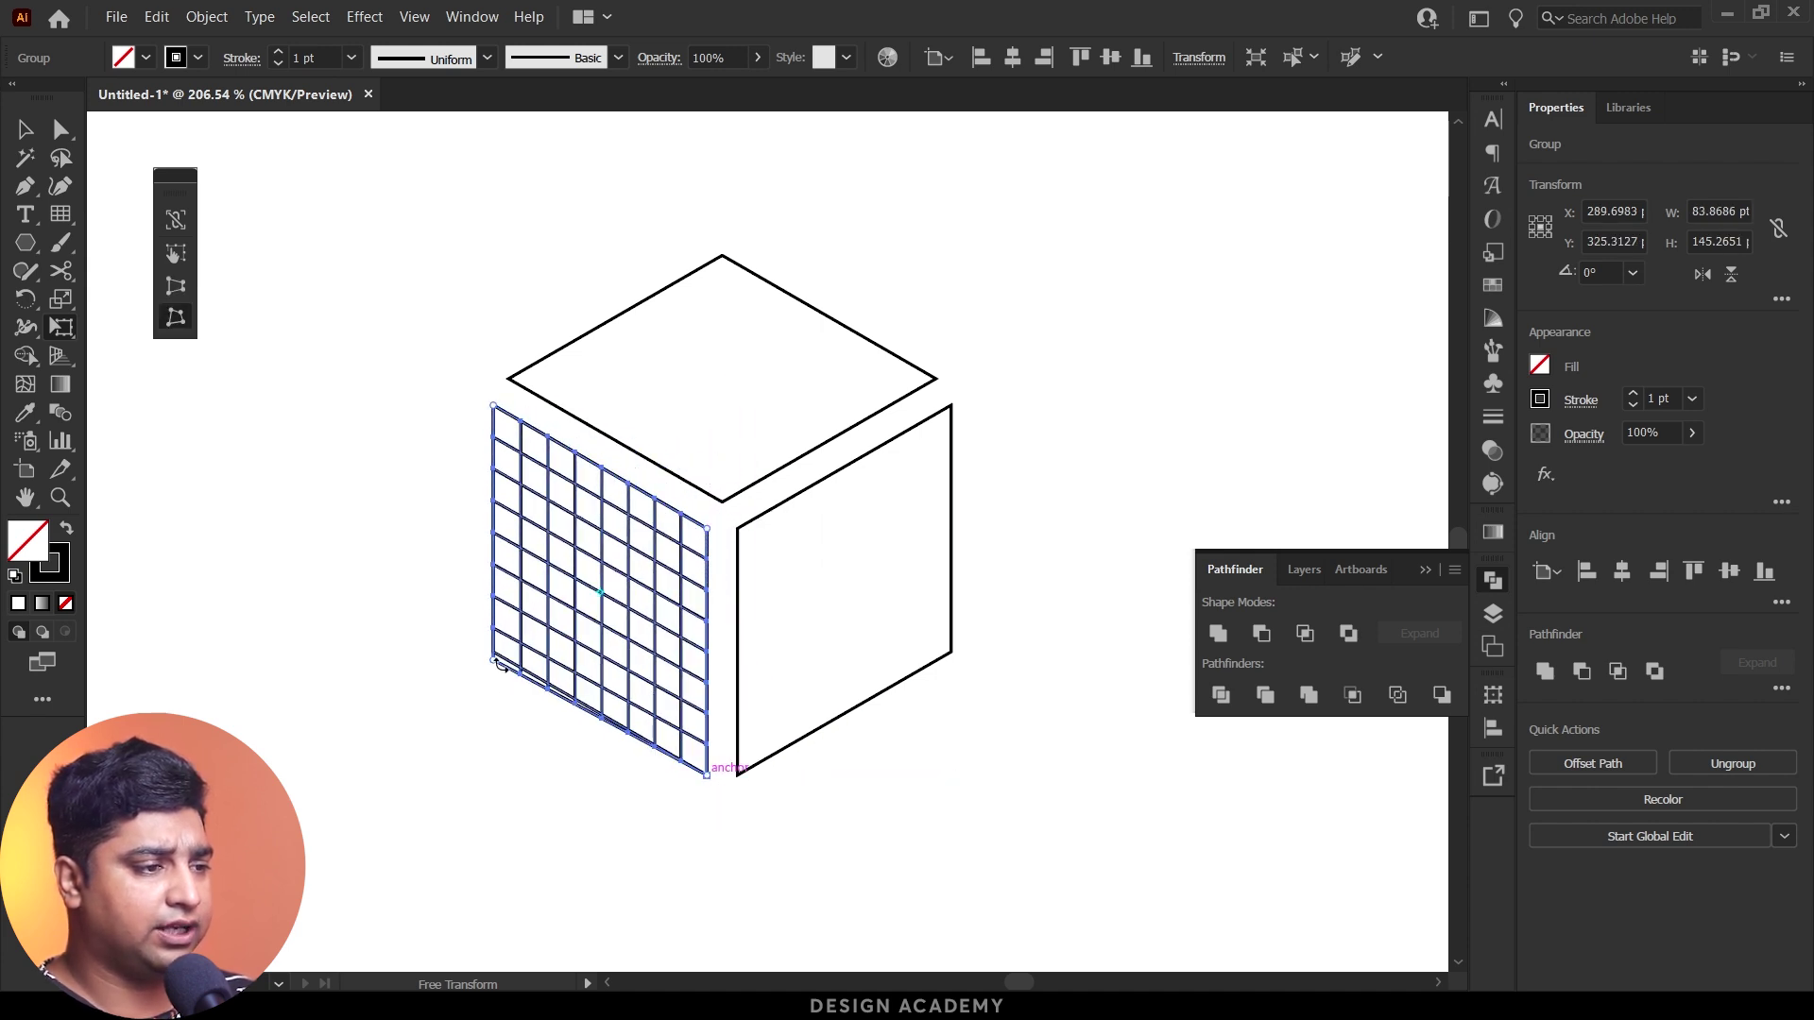
pyautogui.moveTo(493, 660); pyautogui.dragTo(493, 652)
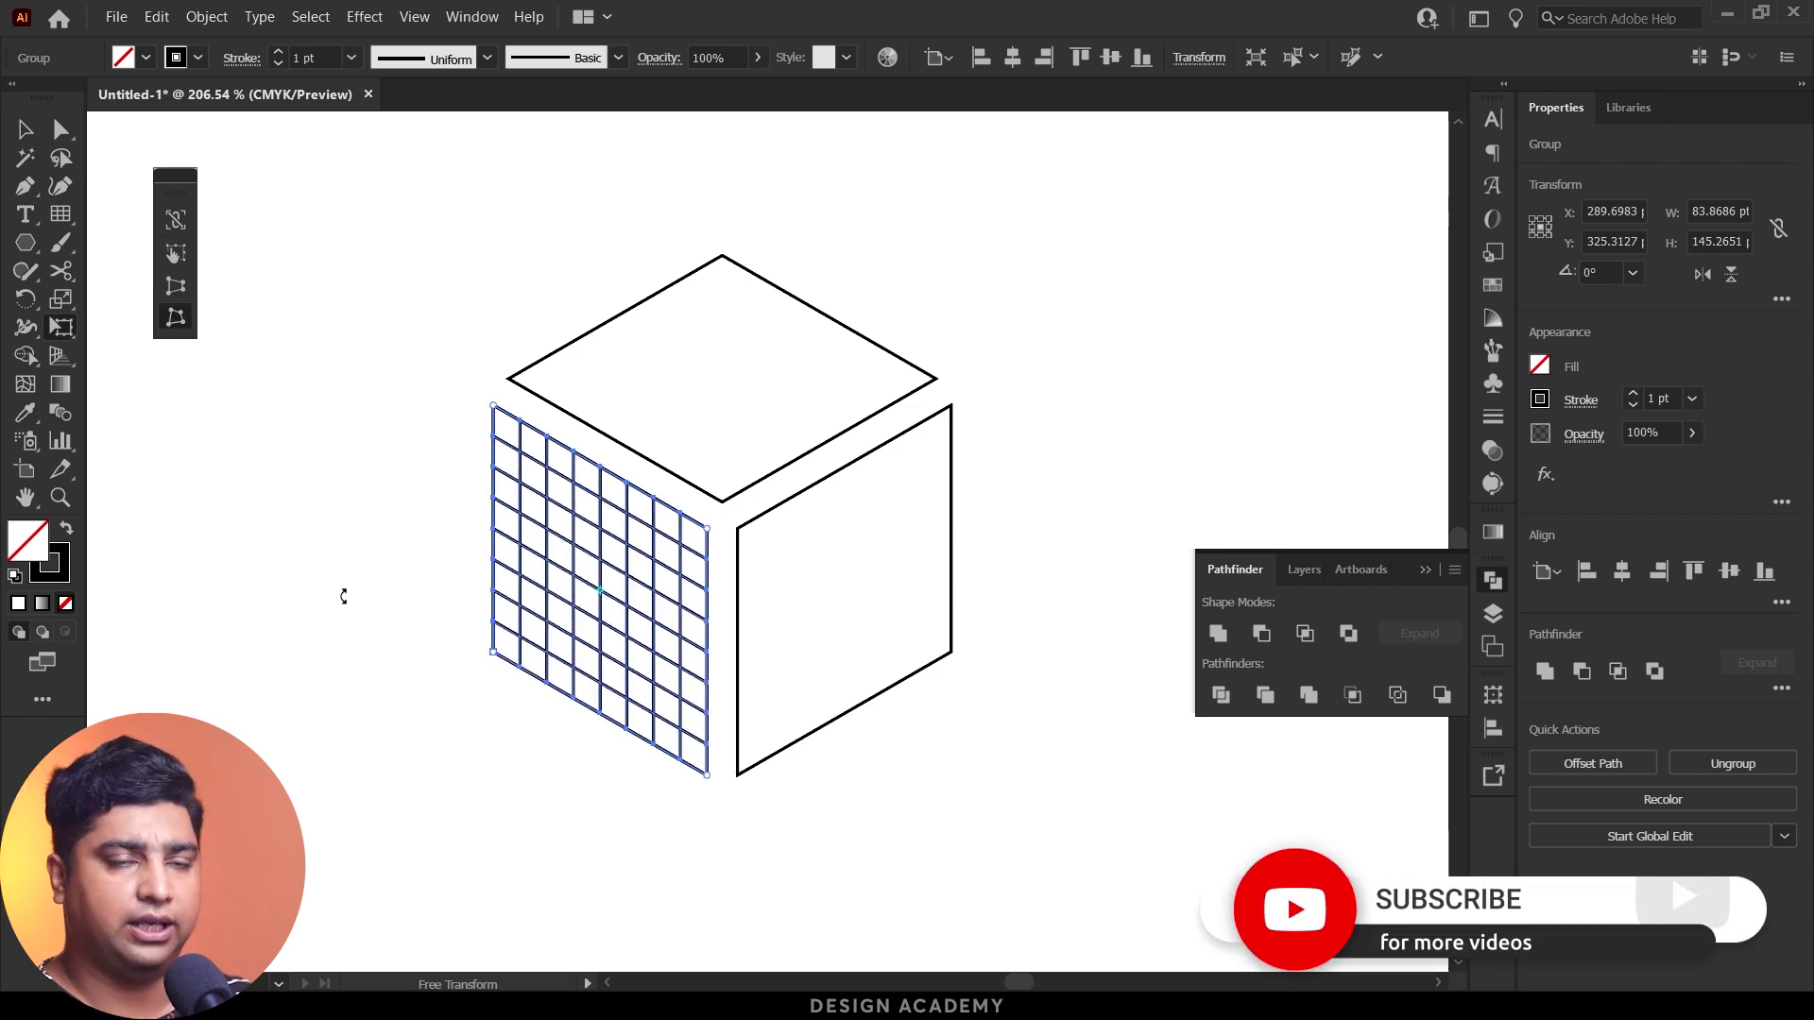
# Step: Copy the left-face grid onto the right face and reflect it vertically
pyautogui.press('v')
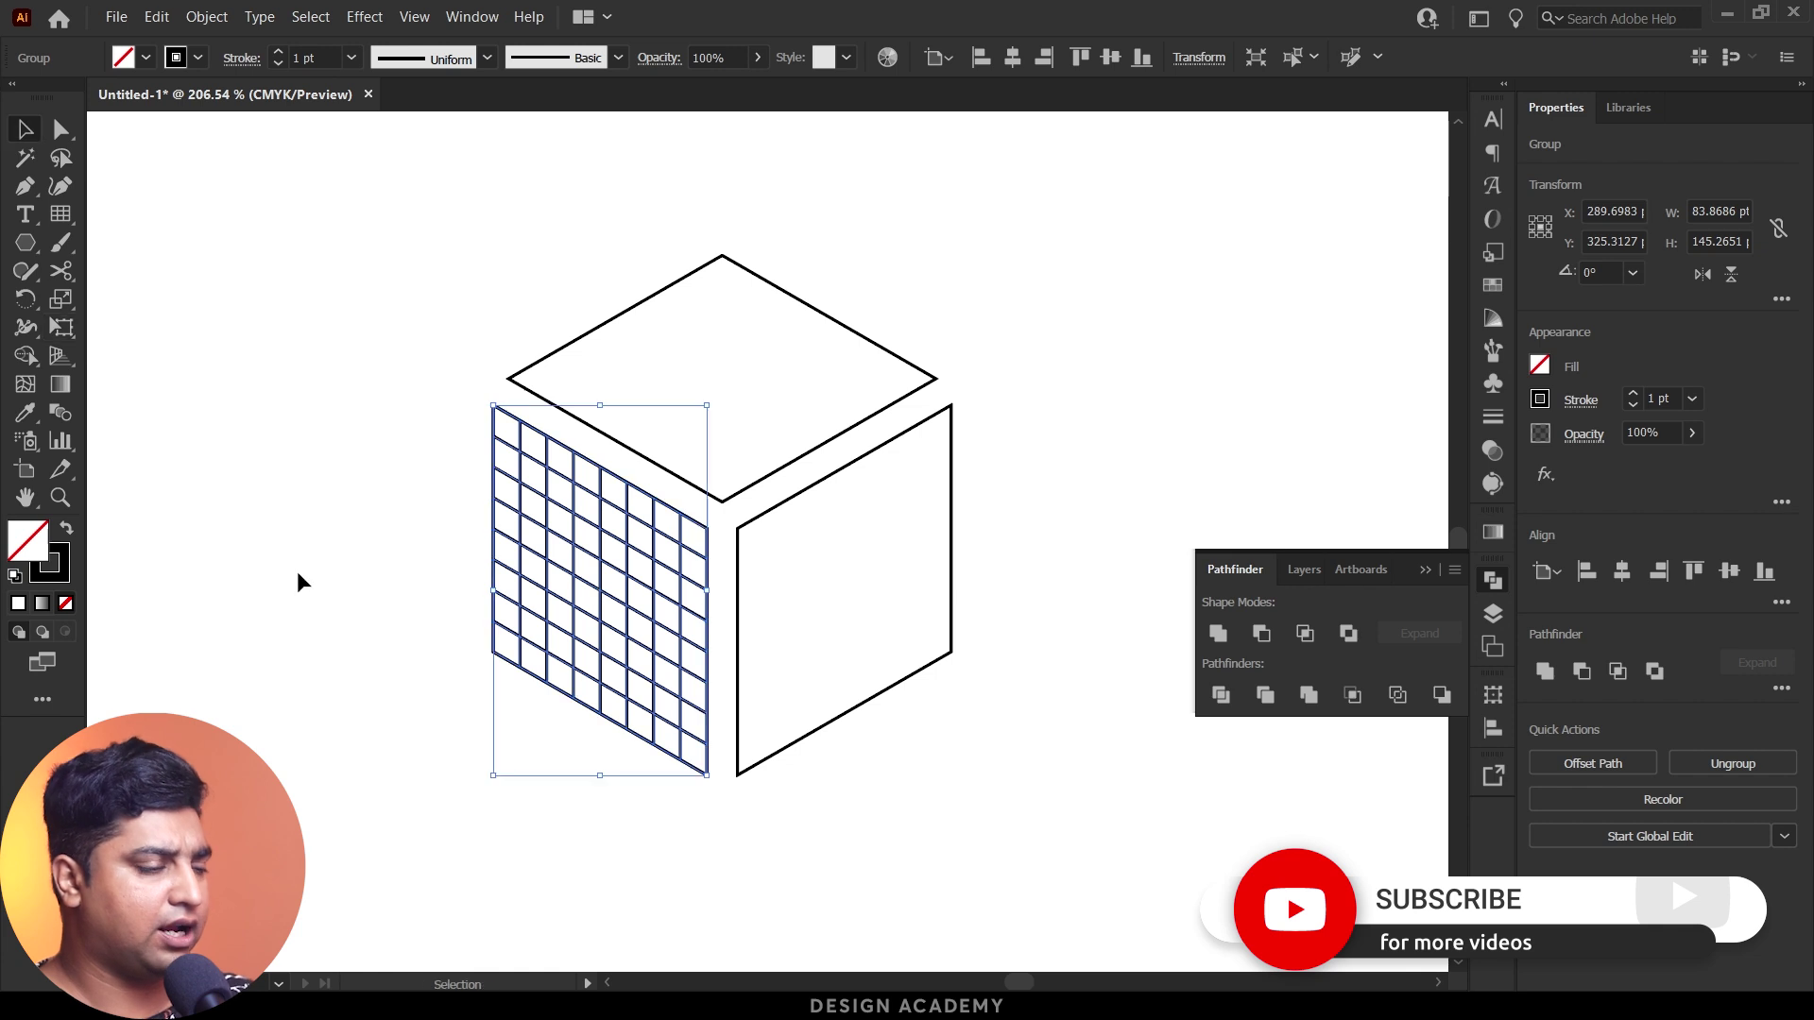
pyautogui.click(296, 579)
pyautogui.moveTo(639, 591); pyautogui.dragTo(872, 605)
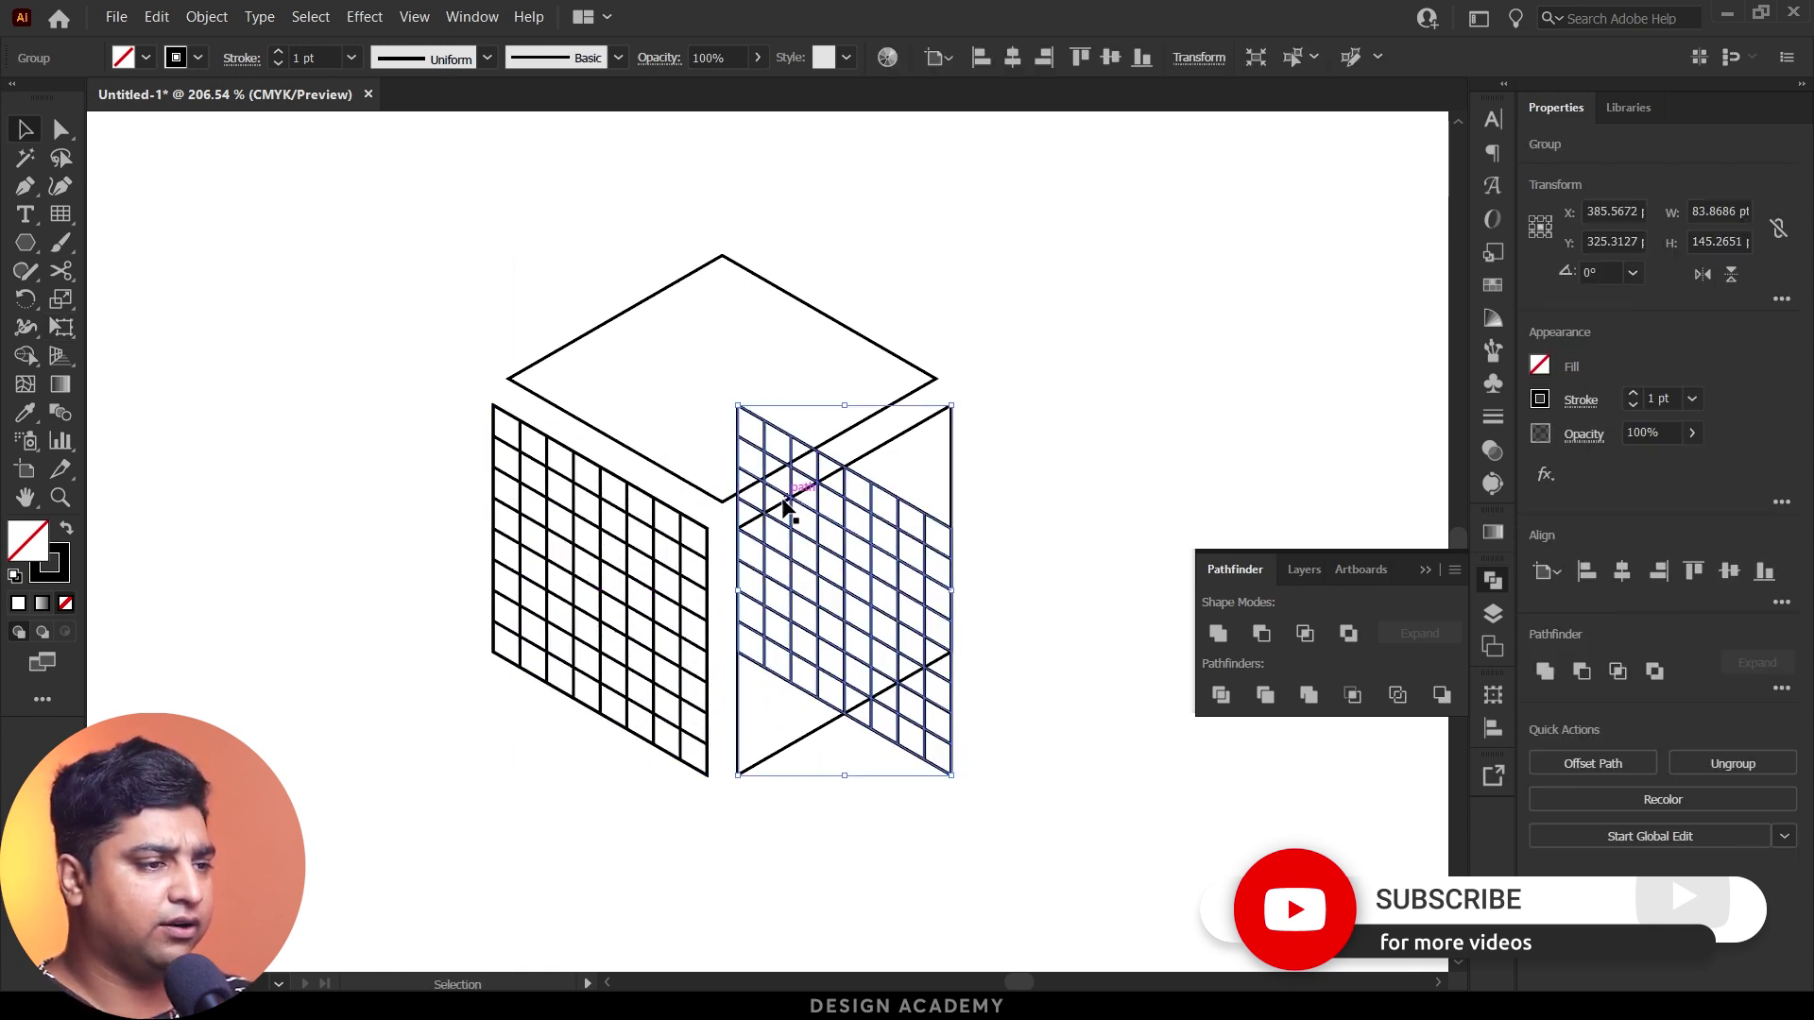
pyautogui.click(26, 301)
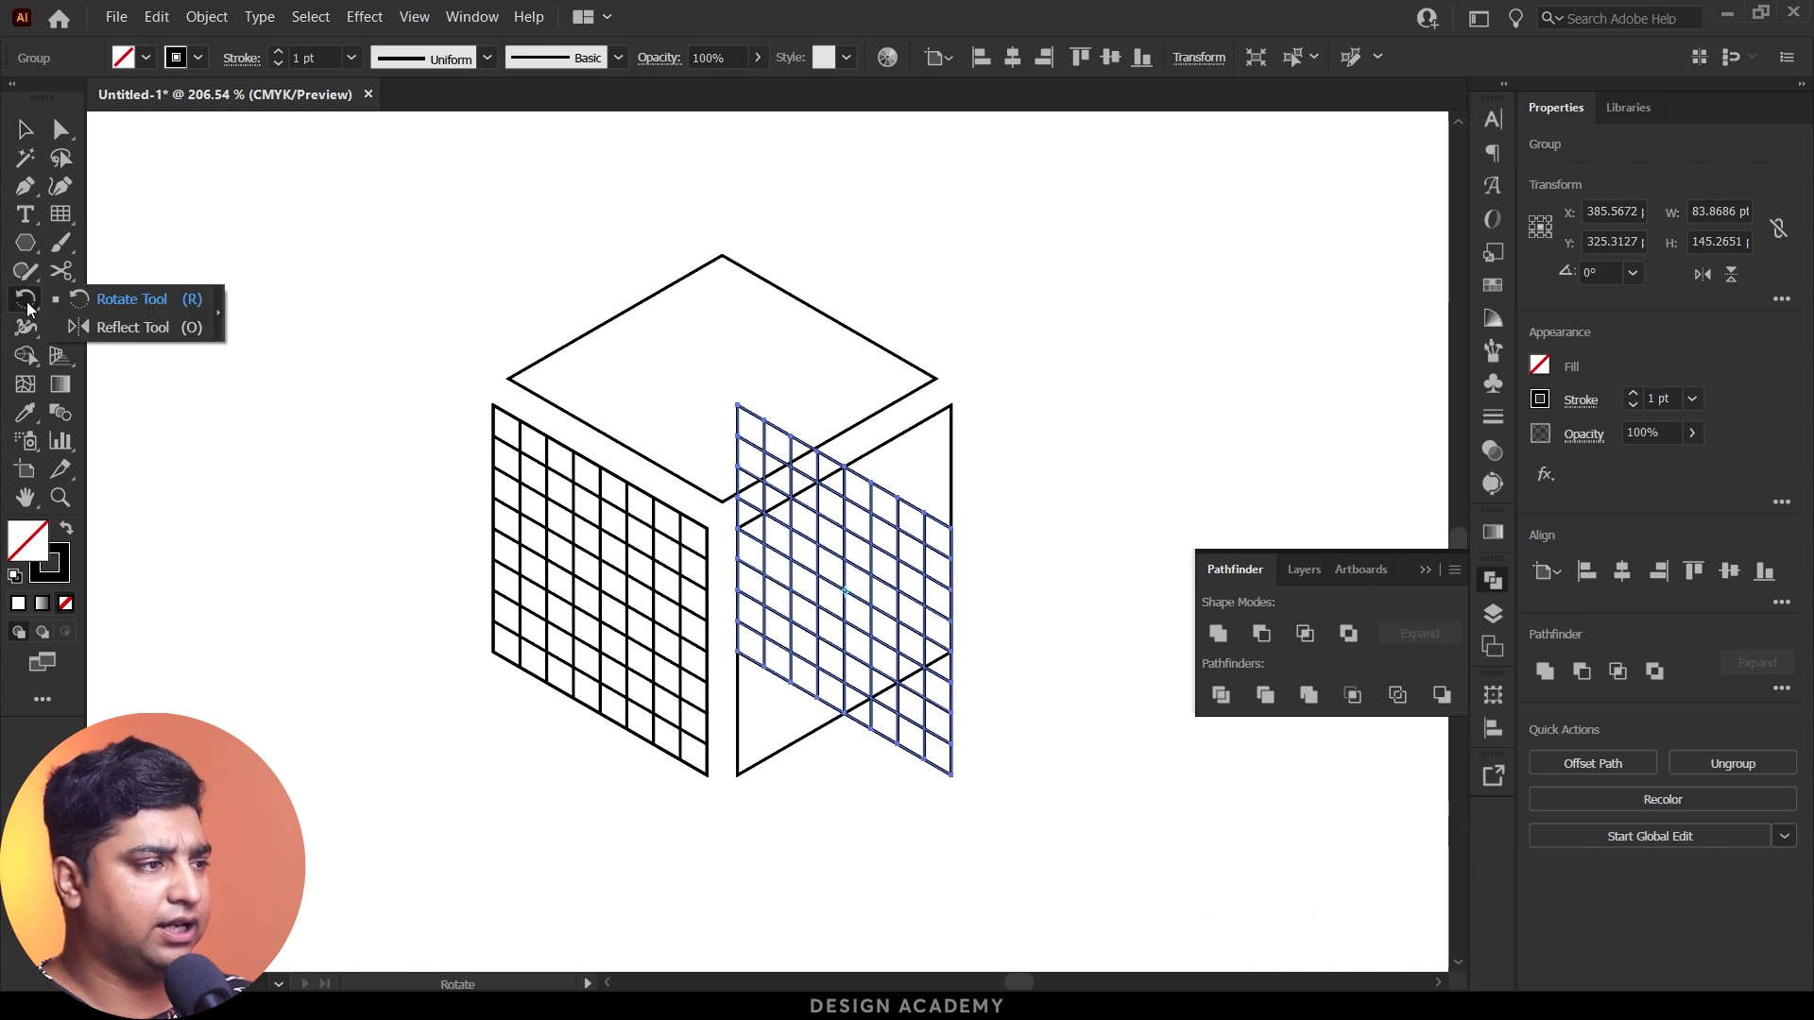
pyautogui.doubleClick(26, 300)
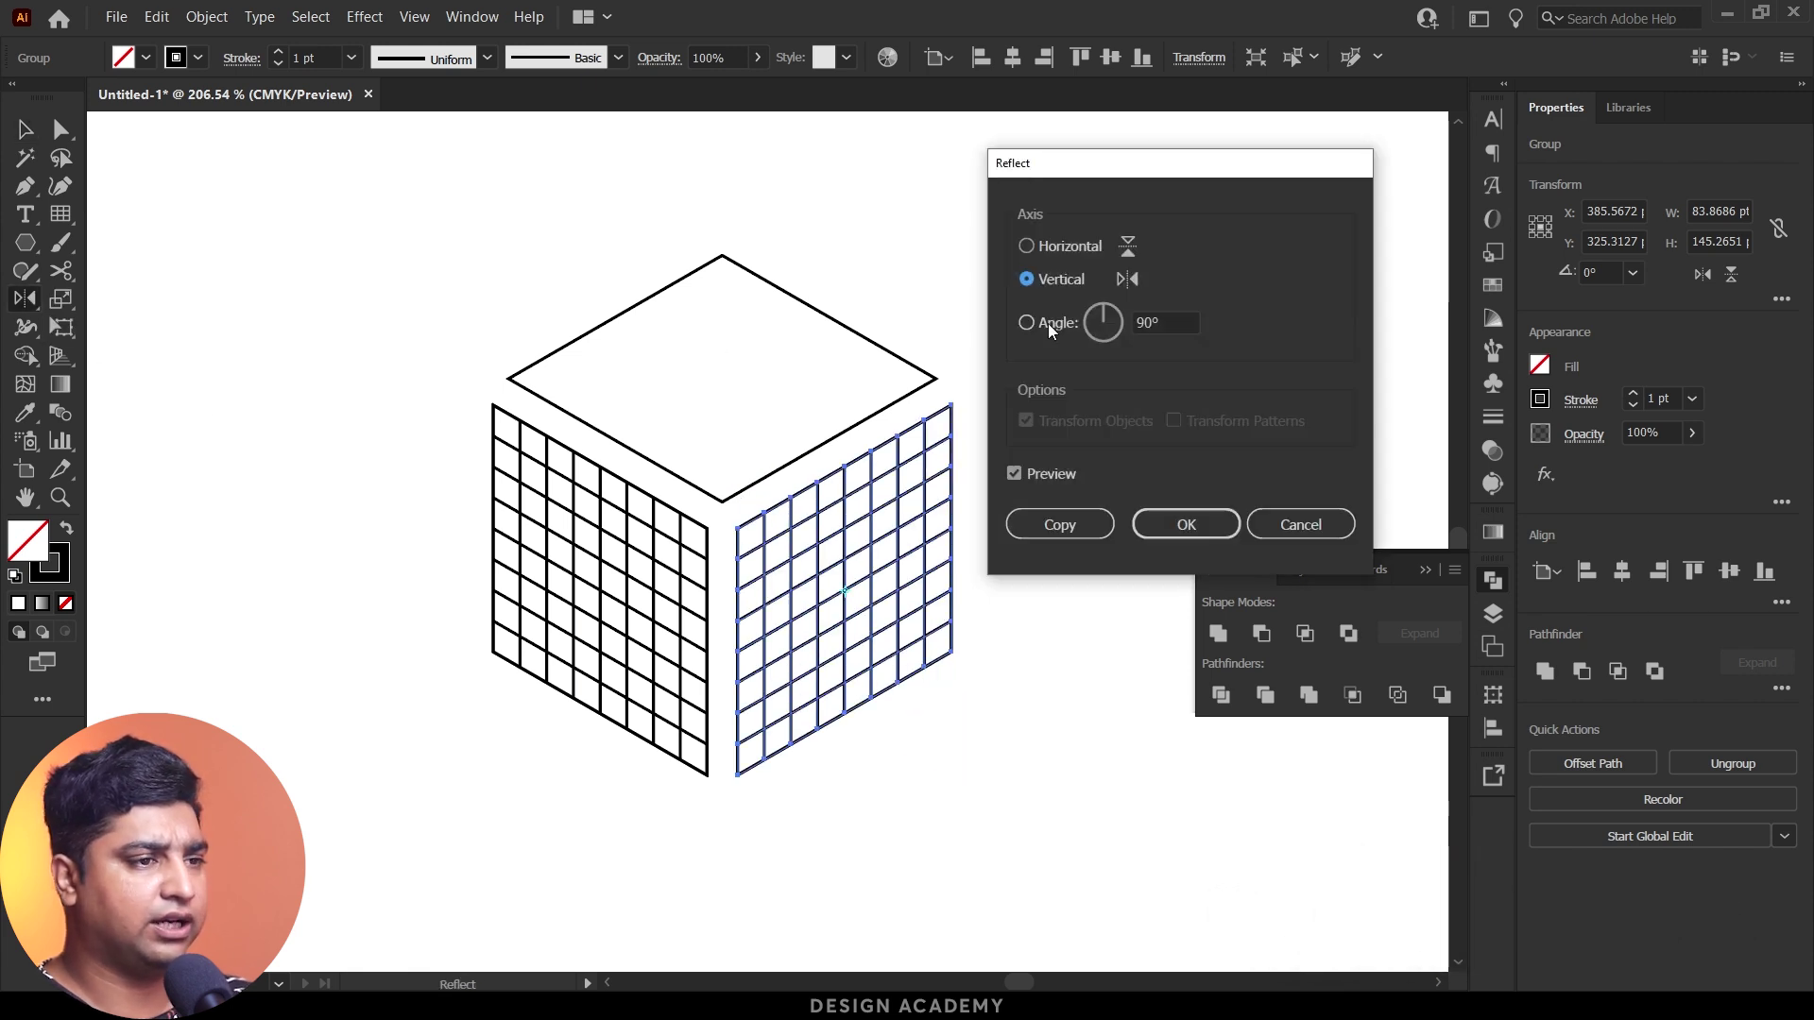
pyautogui.click(1187, 524)
pyautogui.press('c')
pyautogui.press('v')
pyautogui.click(983, 482)
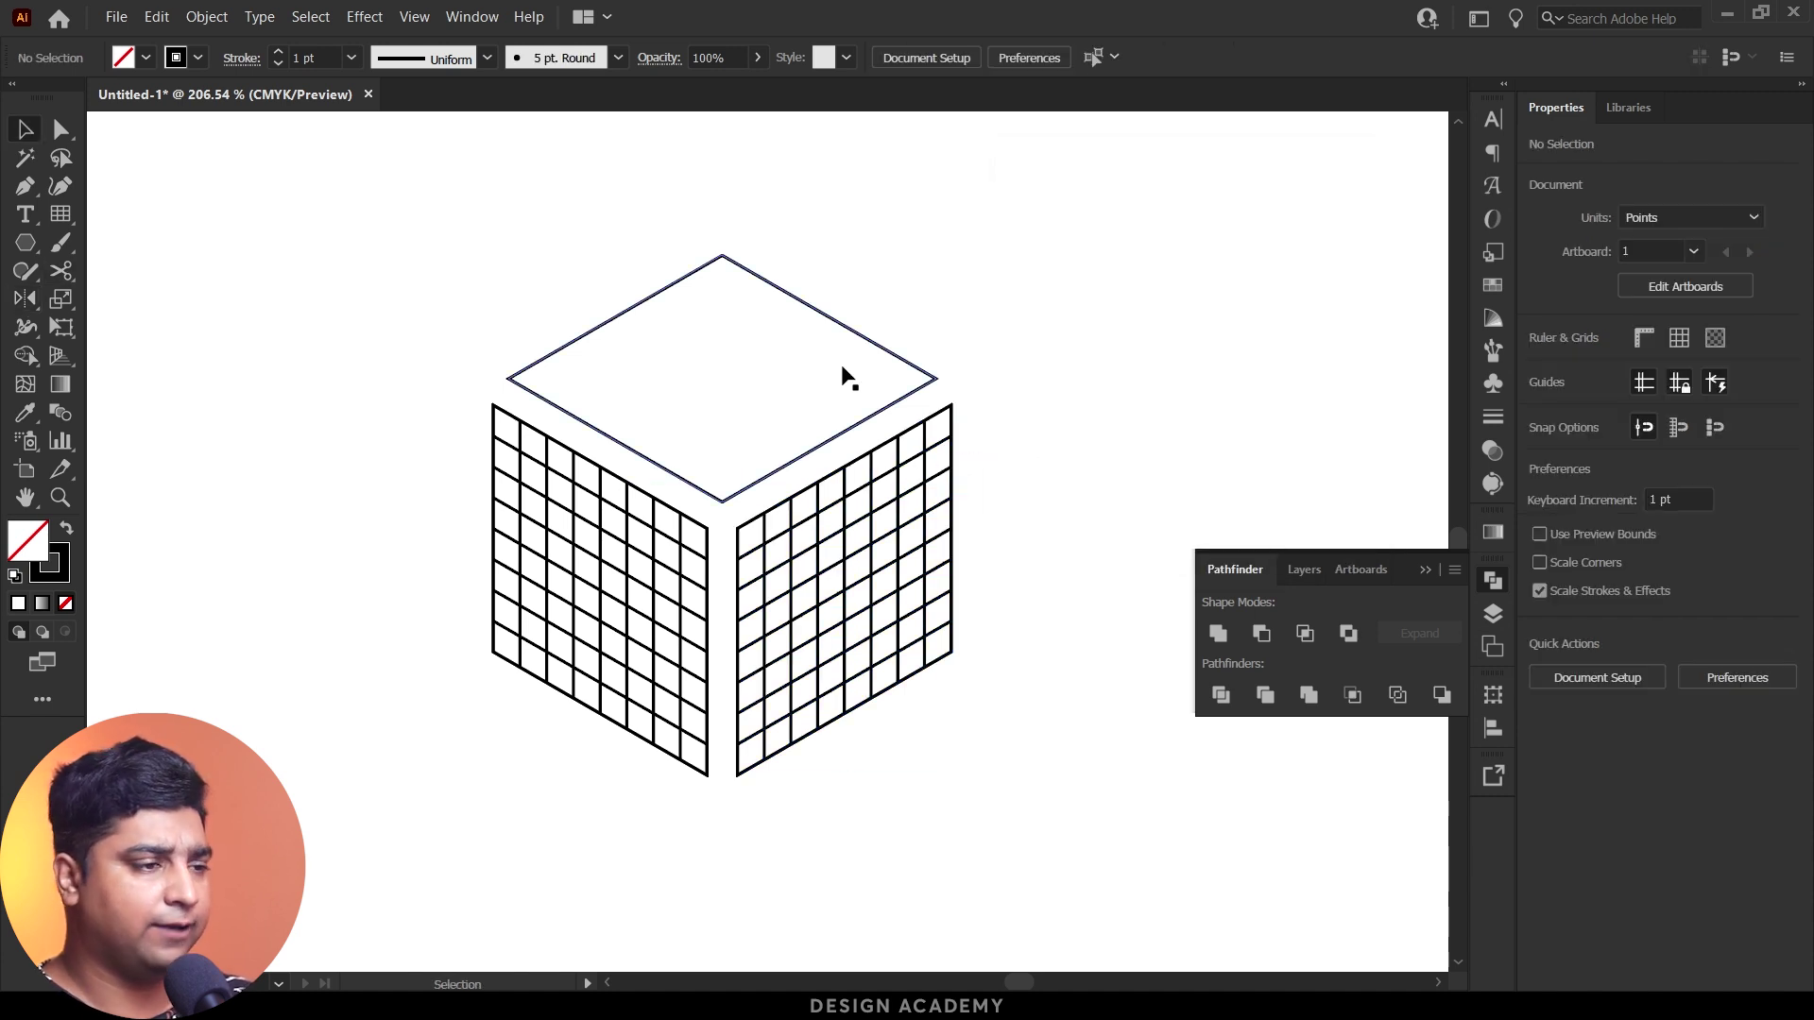
# Step: Copy the grid, rotate it by 12°, and fit it over the cube's top face
pyautogui.hscroll(1, 756, 491)
pyautogui.scroll(1, 756, 491)
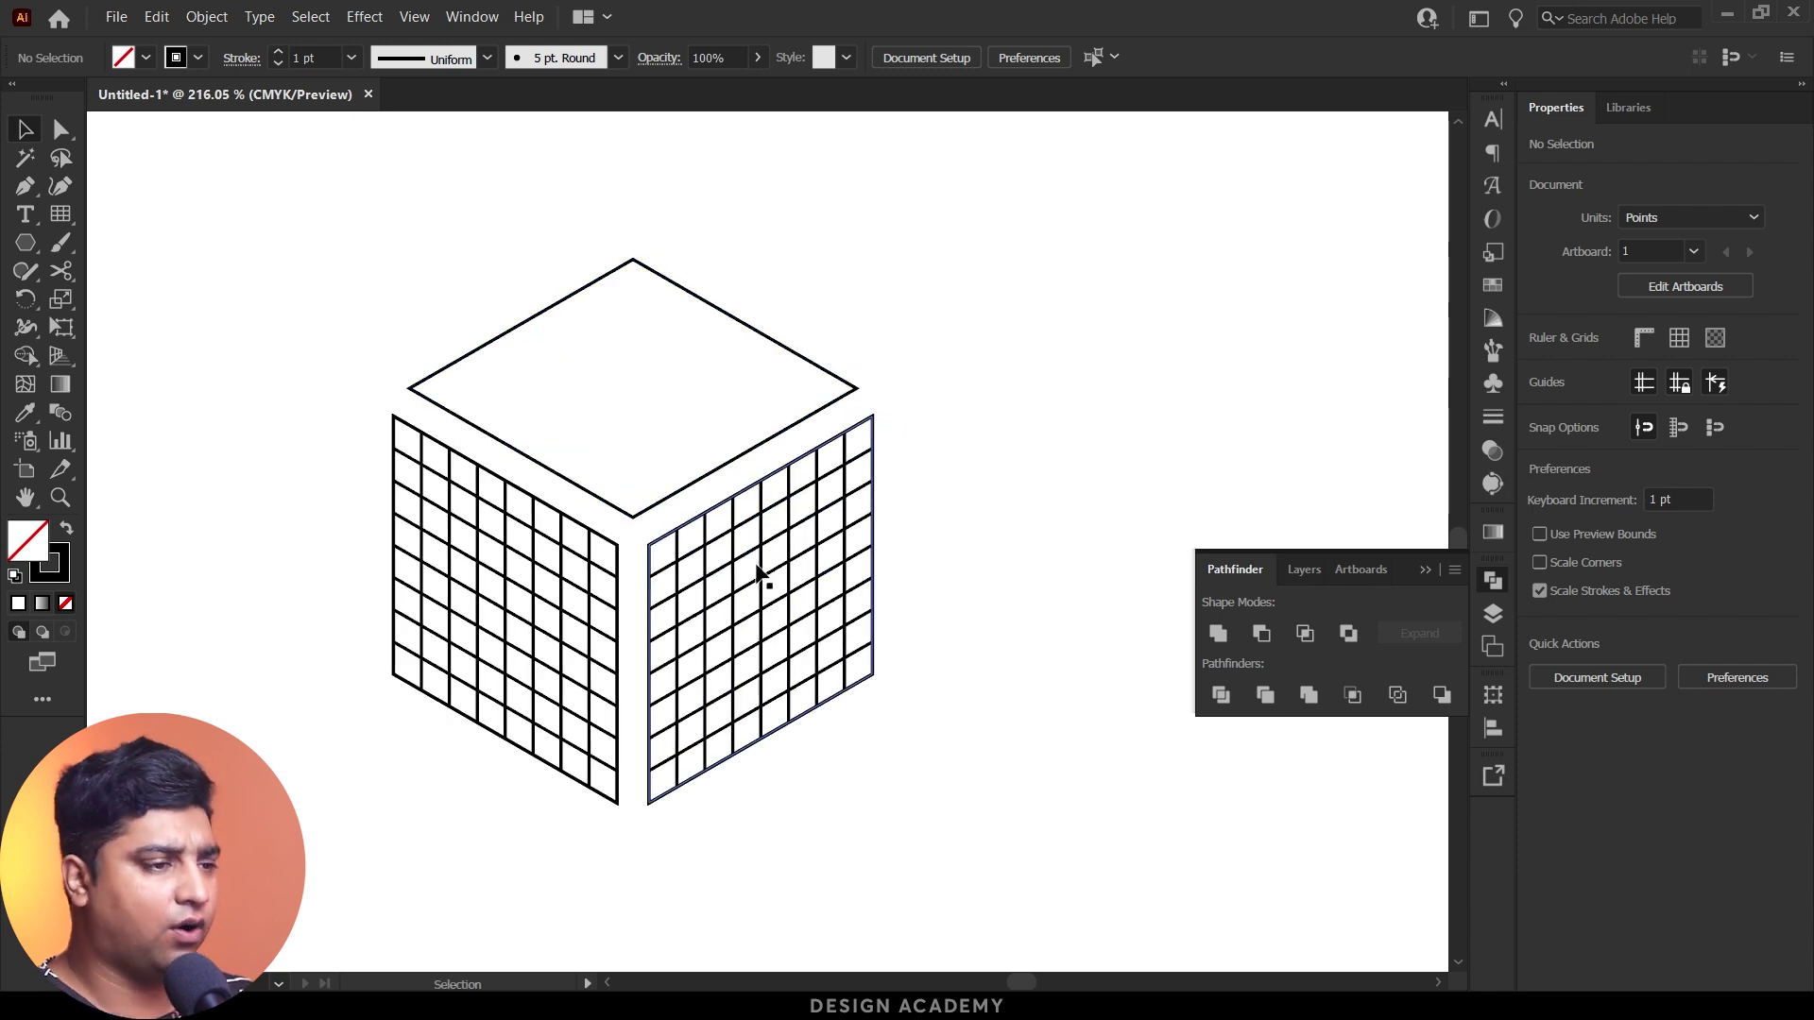
pyautogui.moveTo(764, 581); pyautogui.dragTo(620, 388)
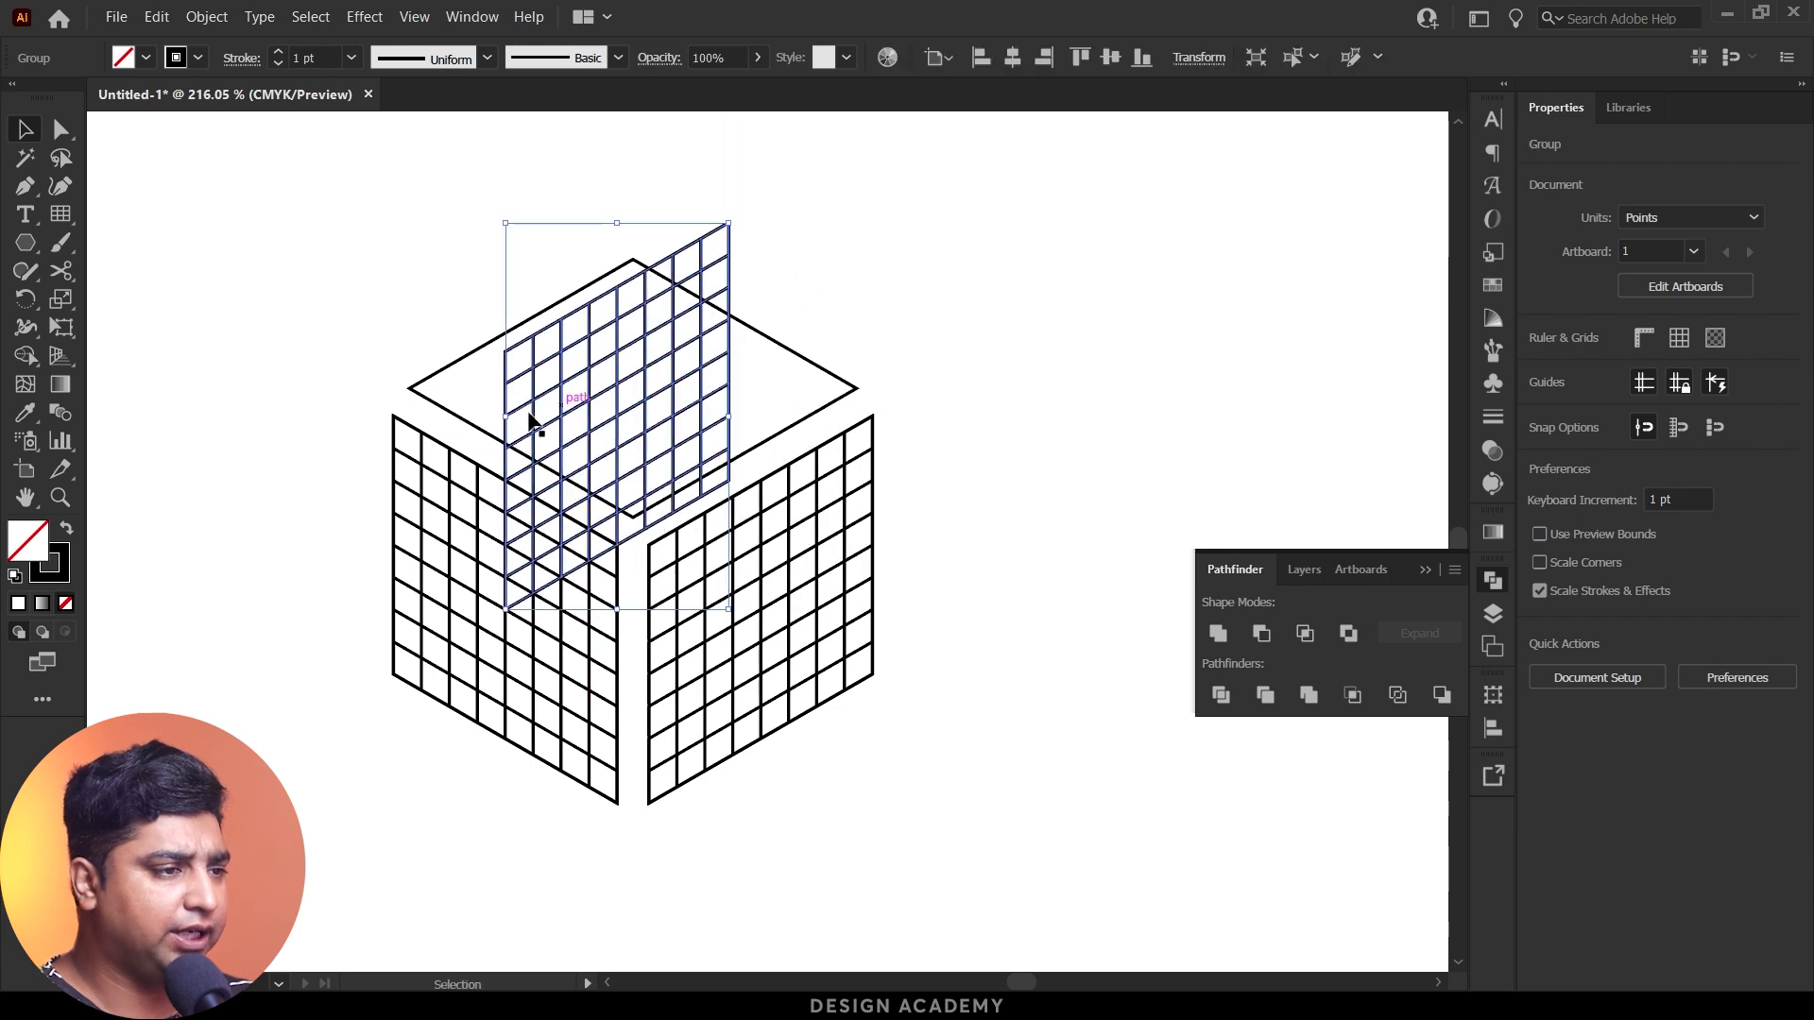
pyautogui.click(26, 299)
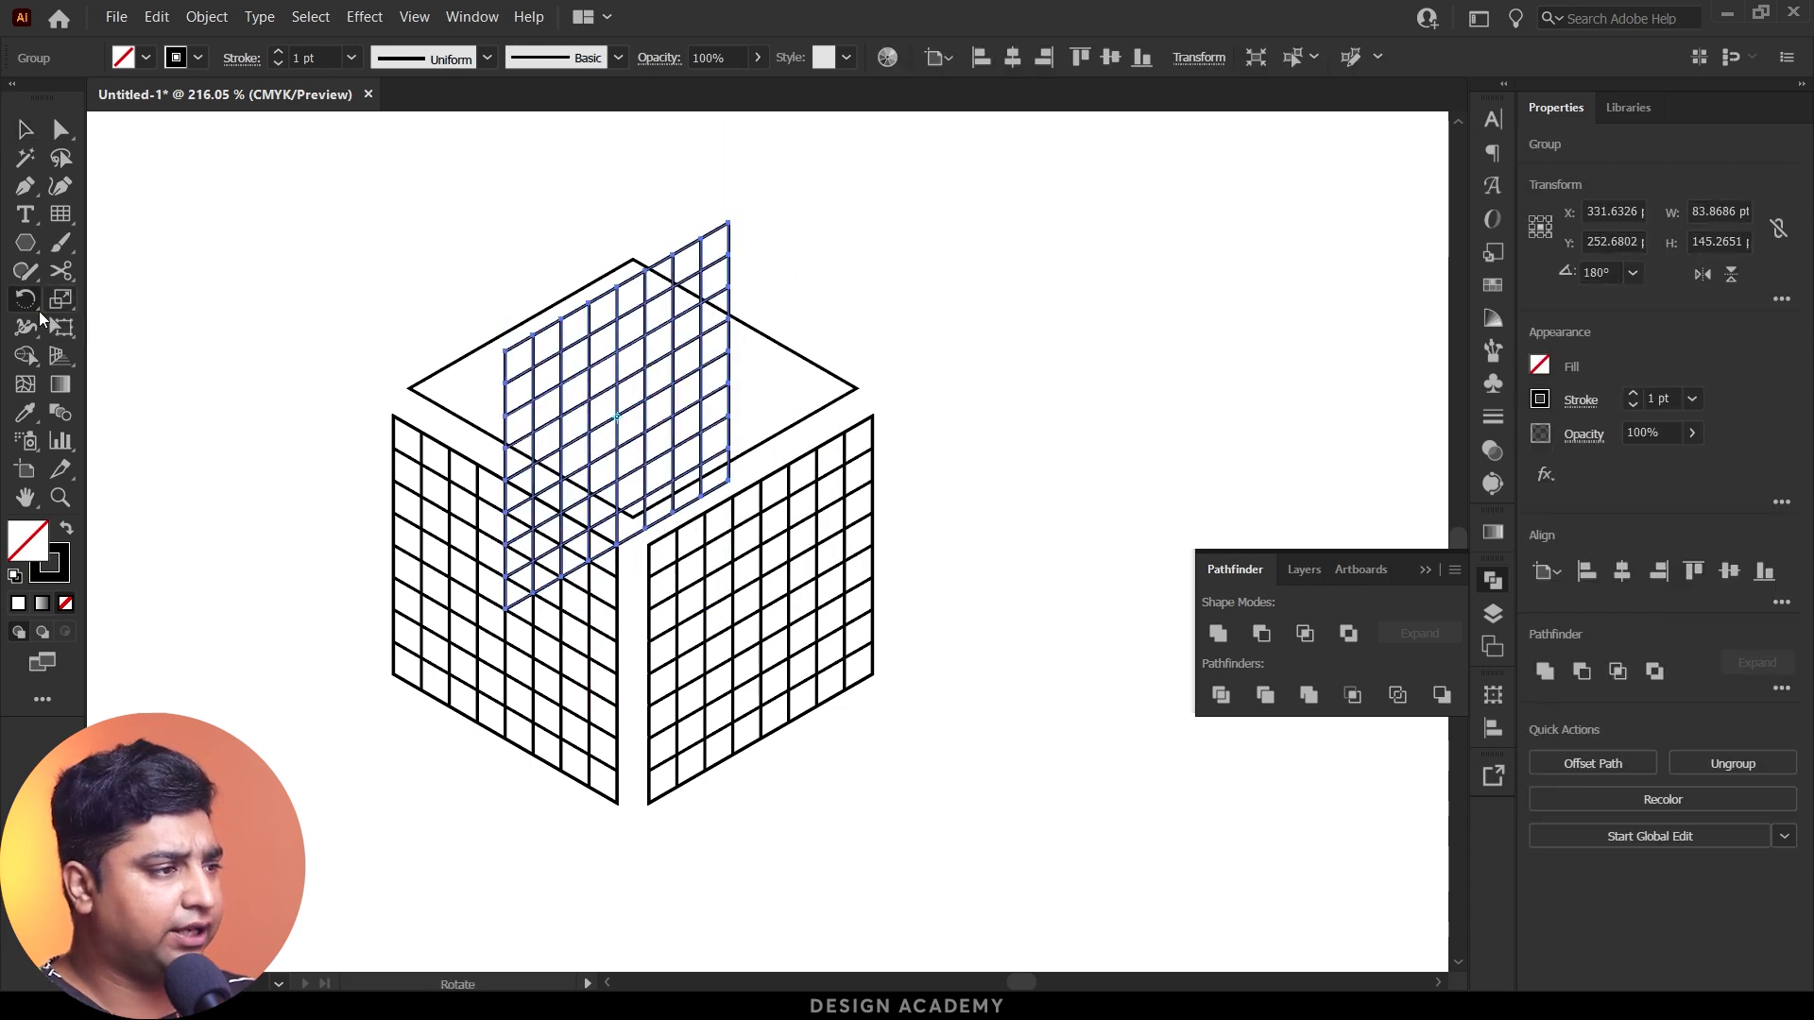
pyautogui.doubleClick(25, 301)
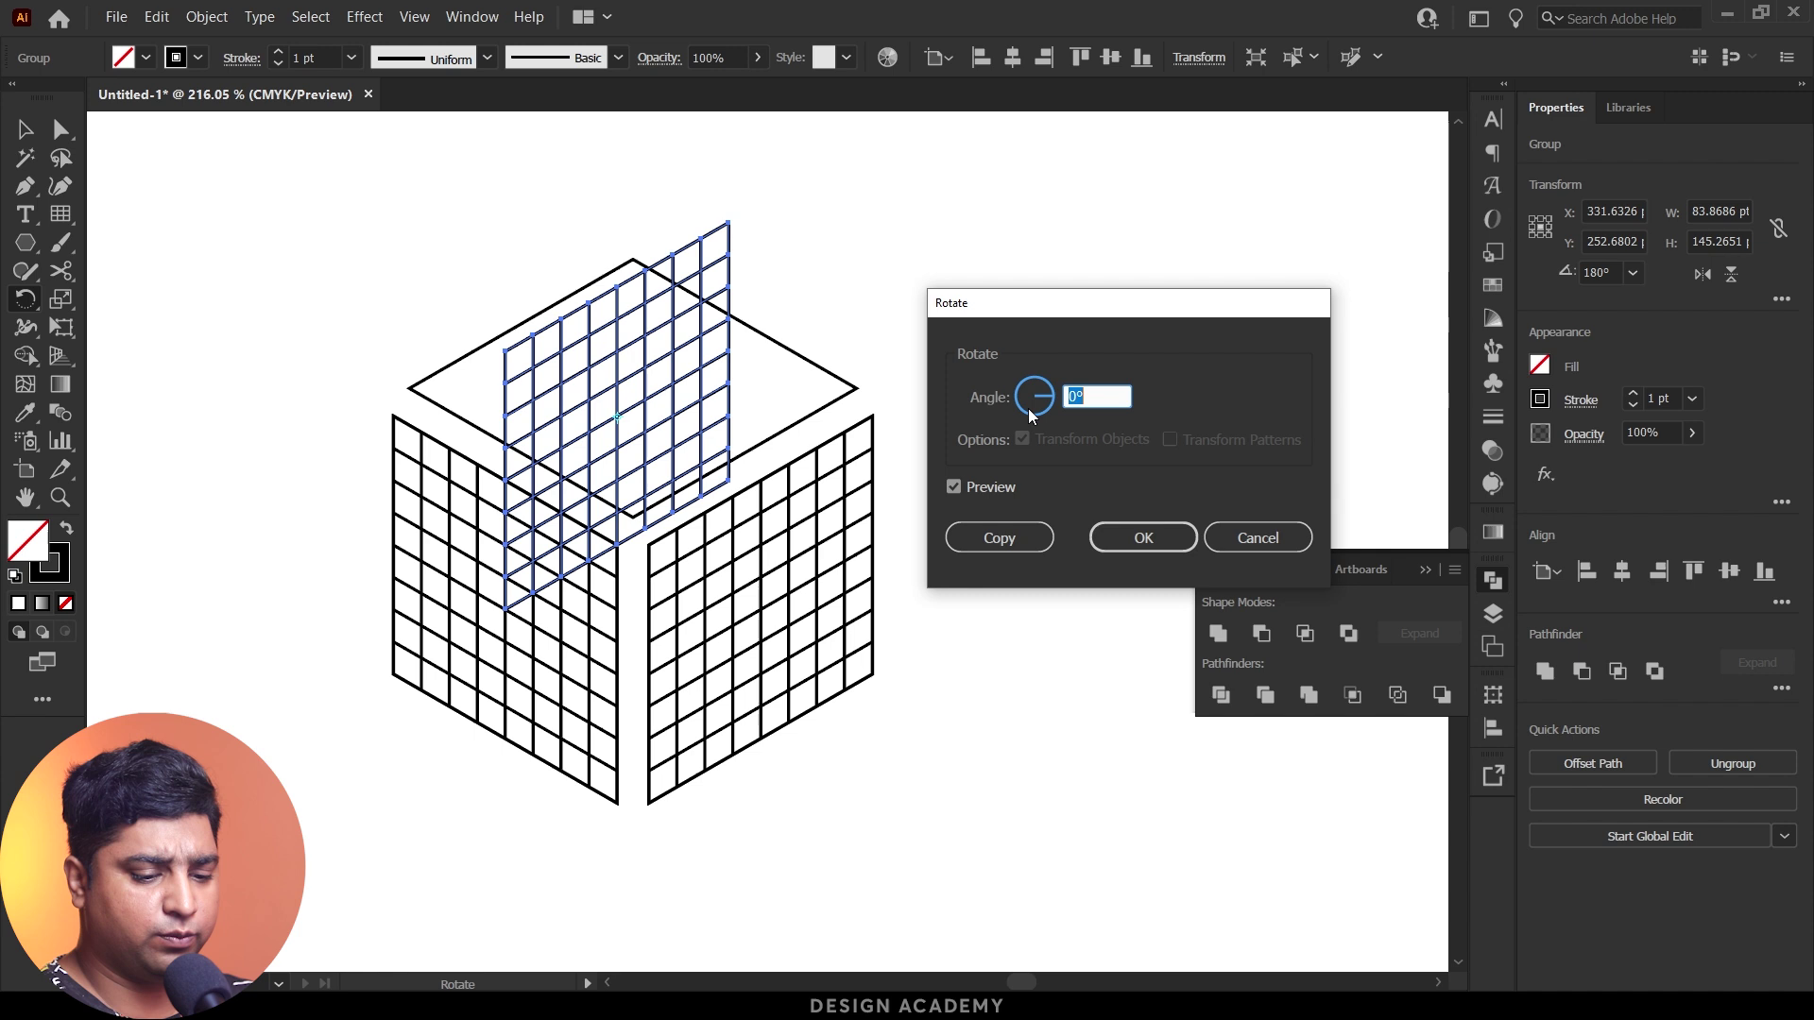
pyautogui.write('12')
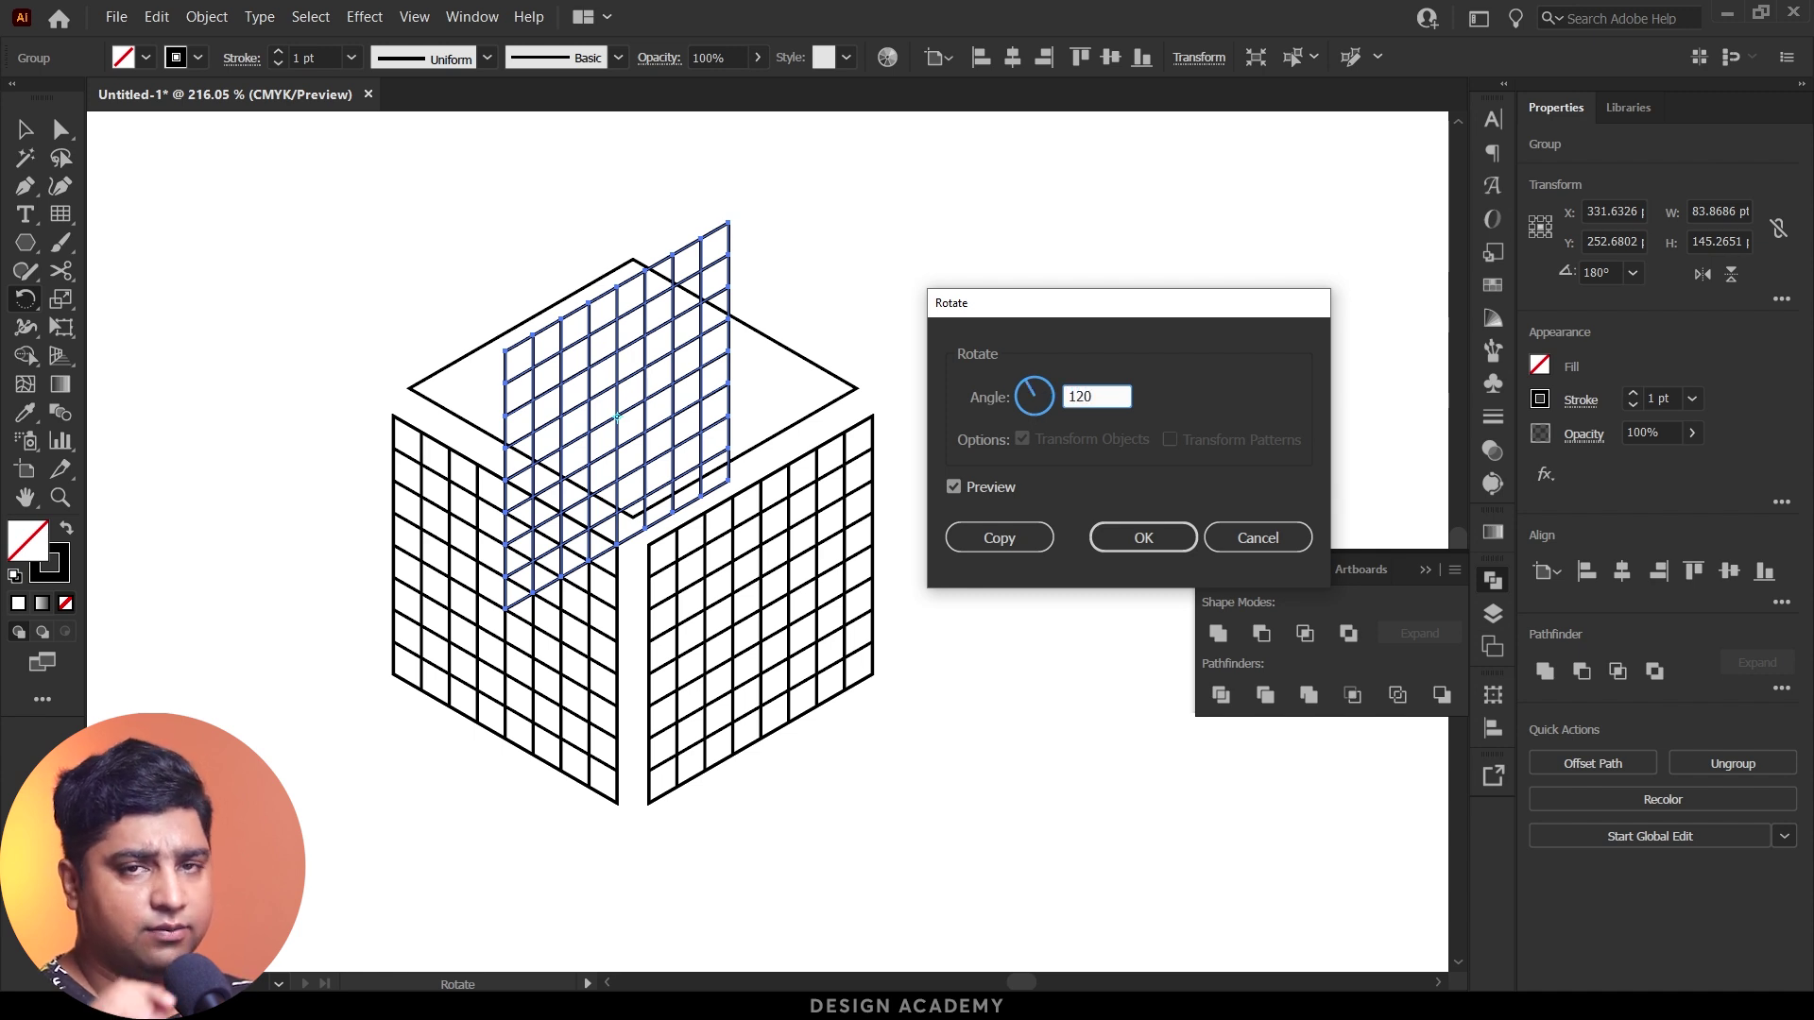
pyautogui.click(1174, 536)
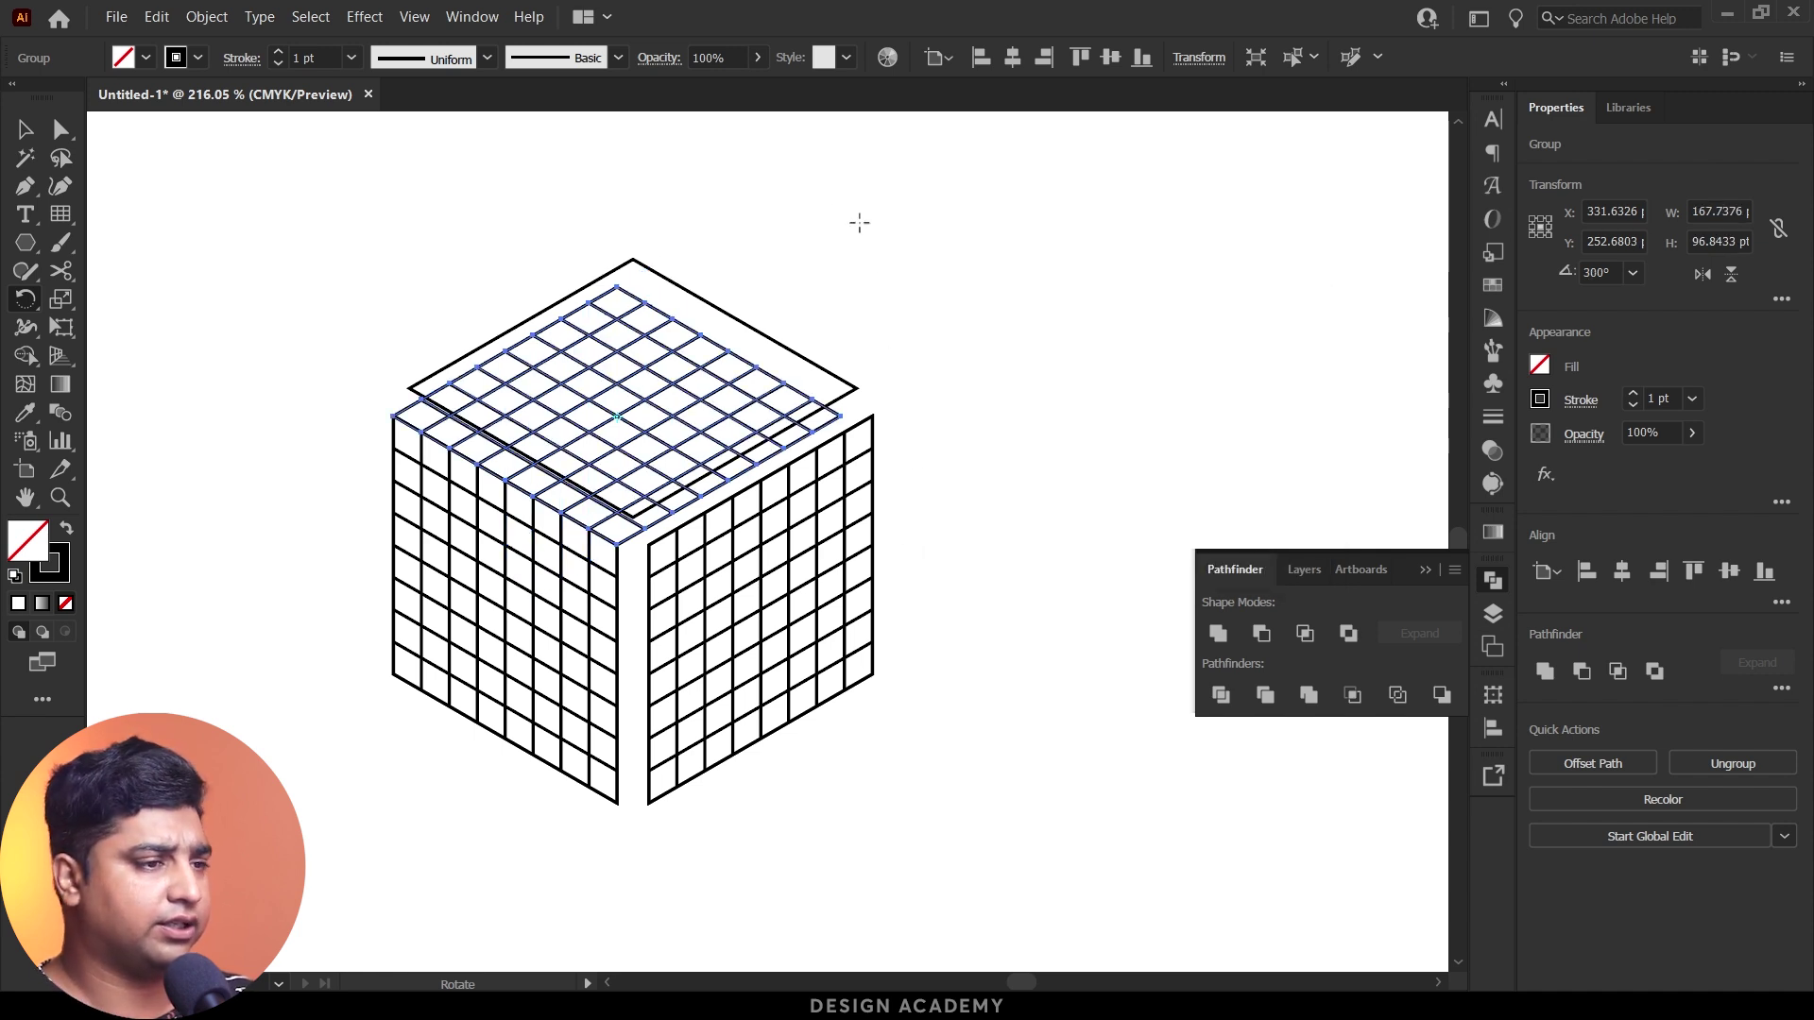
pyautogui.click(623, 302)
pyautogui.press('v')
pyautogui.moveTo(652, 308); pyautogui.dragTo(671, 270)
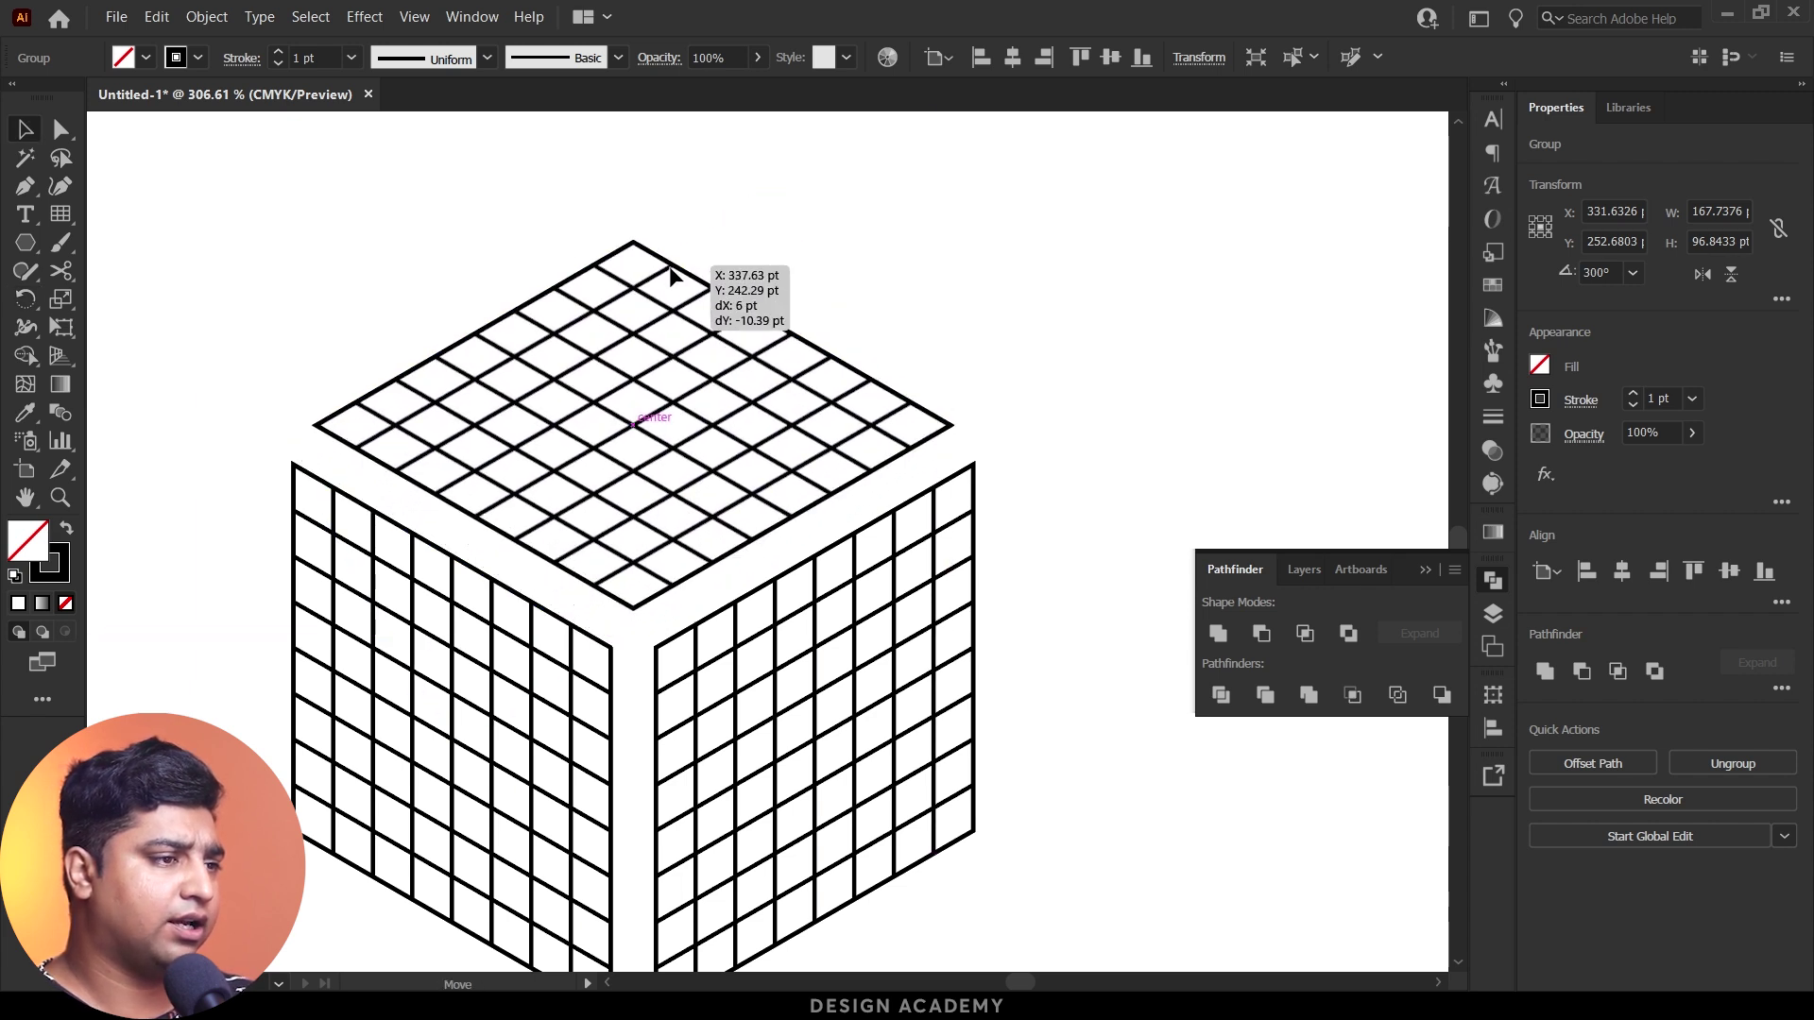
pyautogui.click(844, 257)
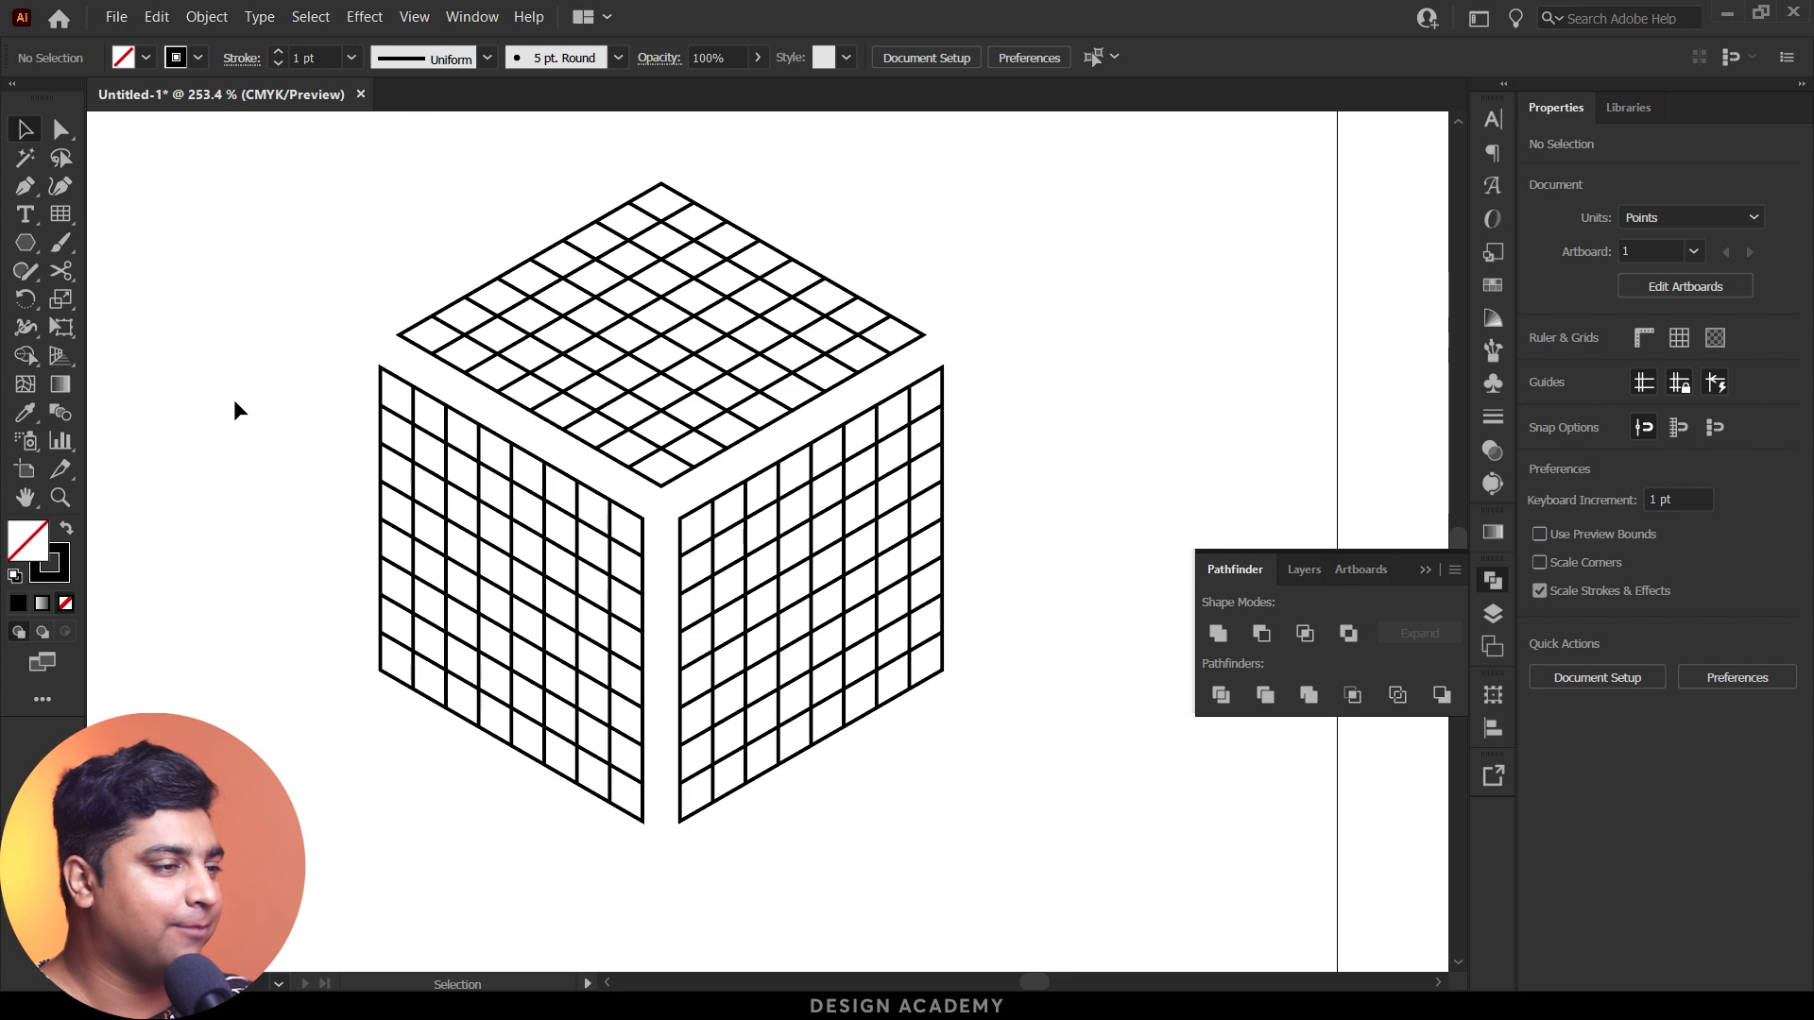
# Step: Shape Builder the top-face grid with black fill, merging cells into a solid S letterform
pyautogui.moveTo(606, 326); pyautogui.dragTo(608, 328)
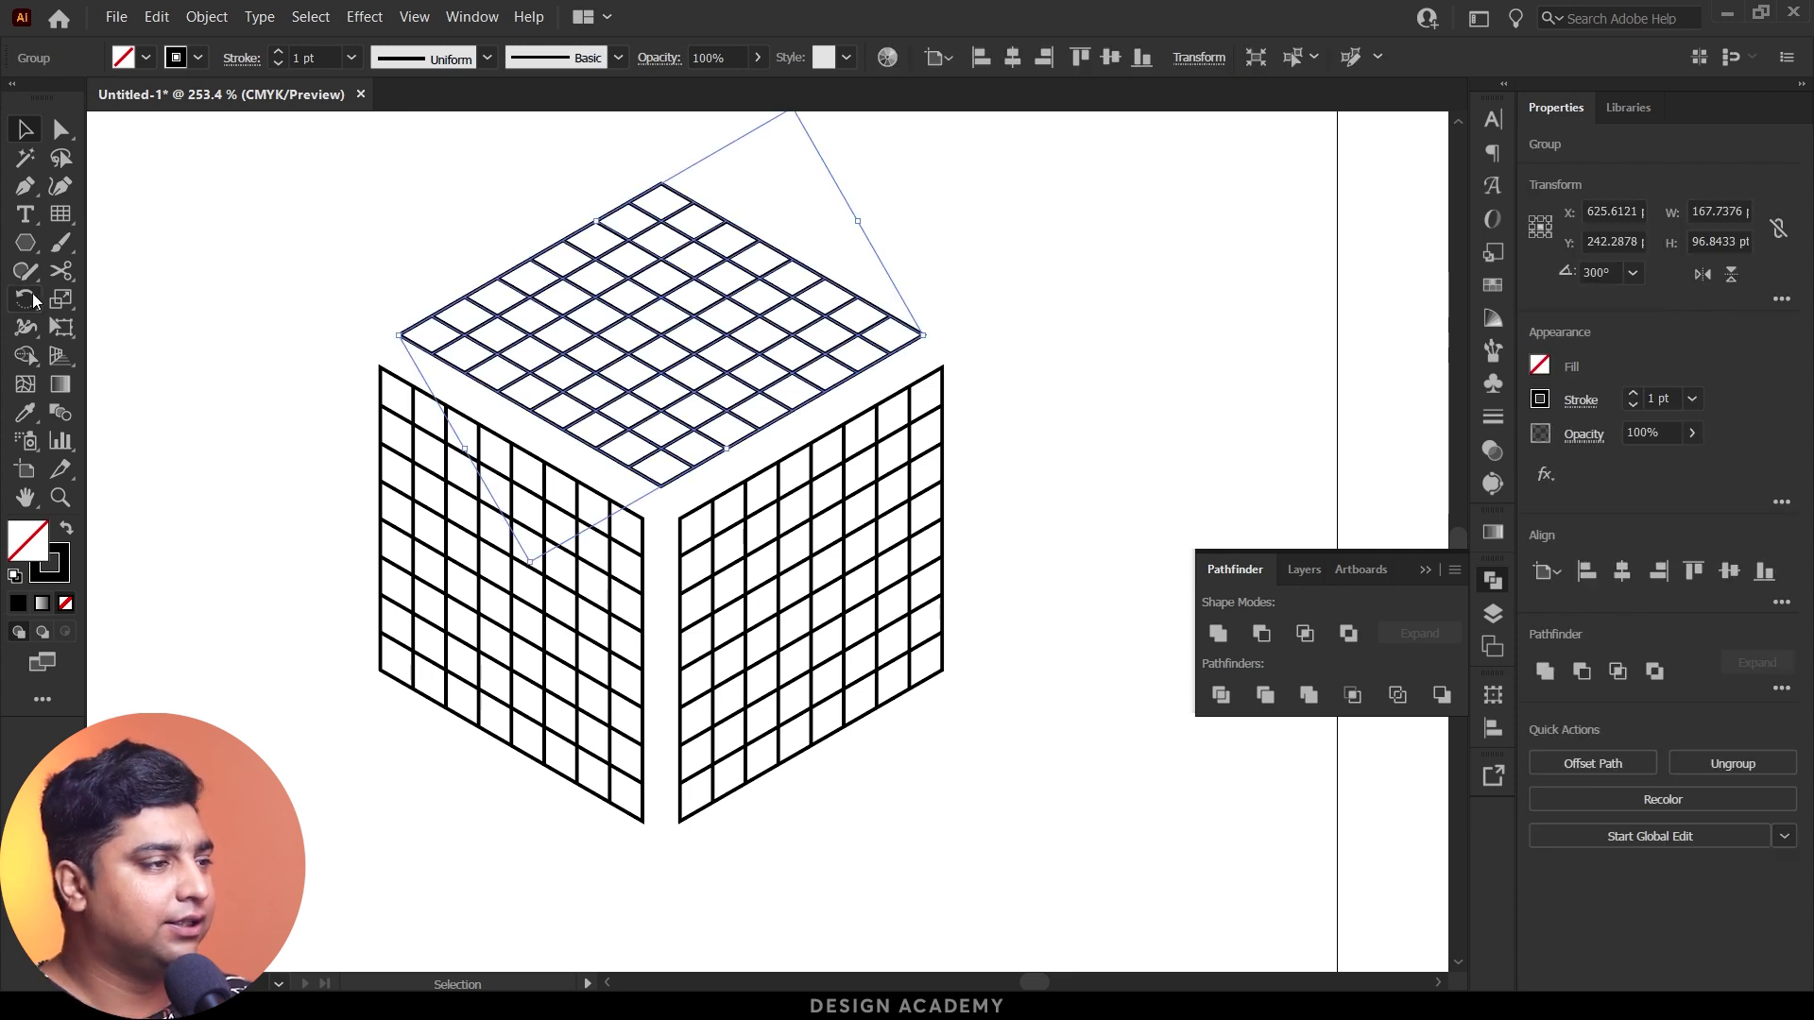
pyautogui.click(25, 360)
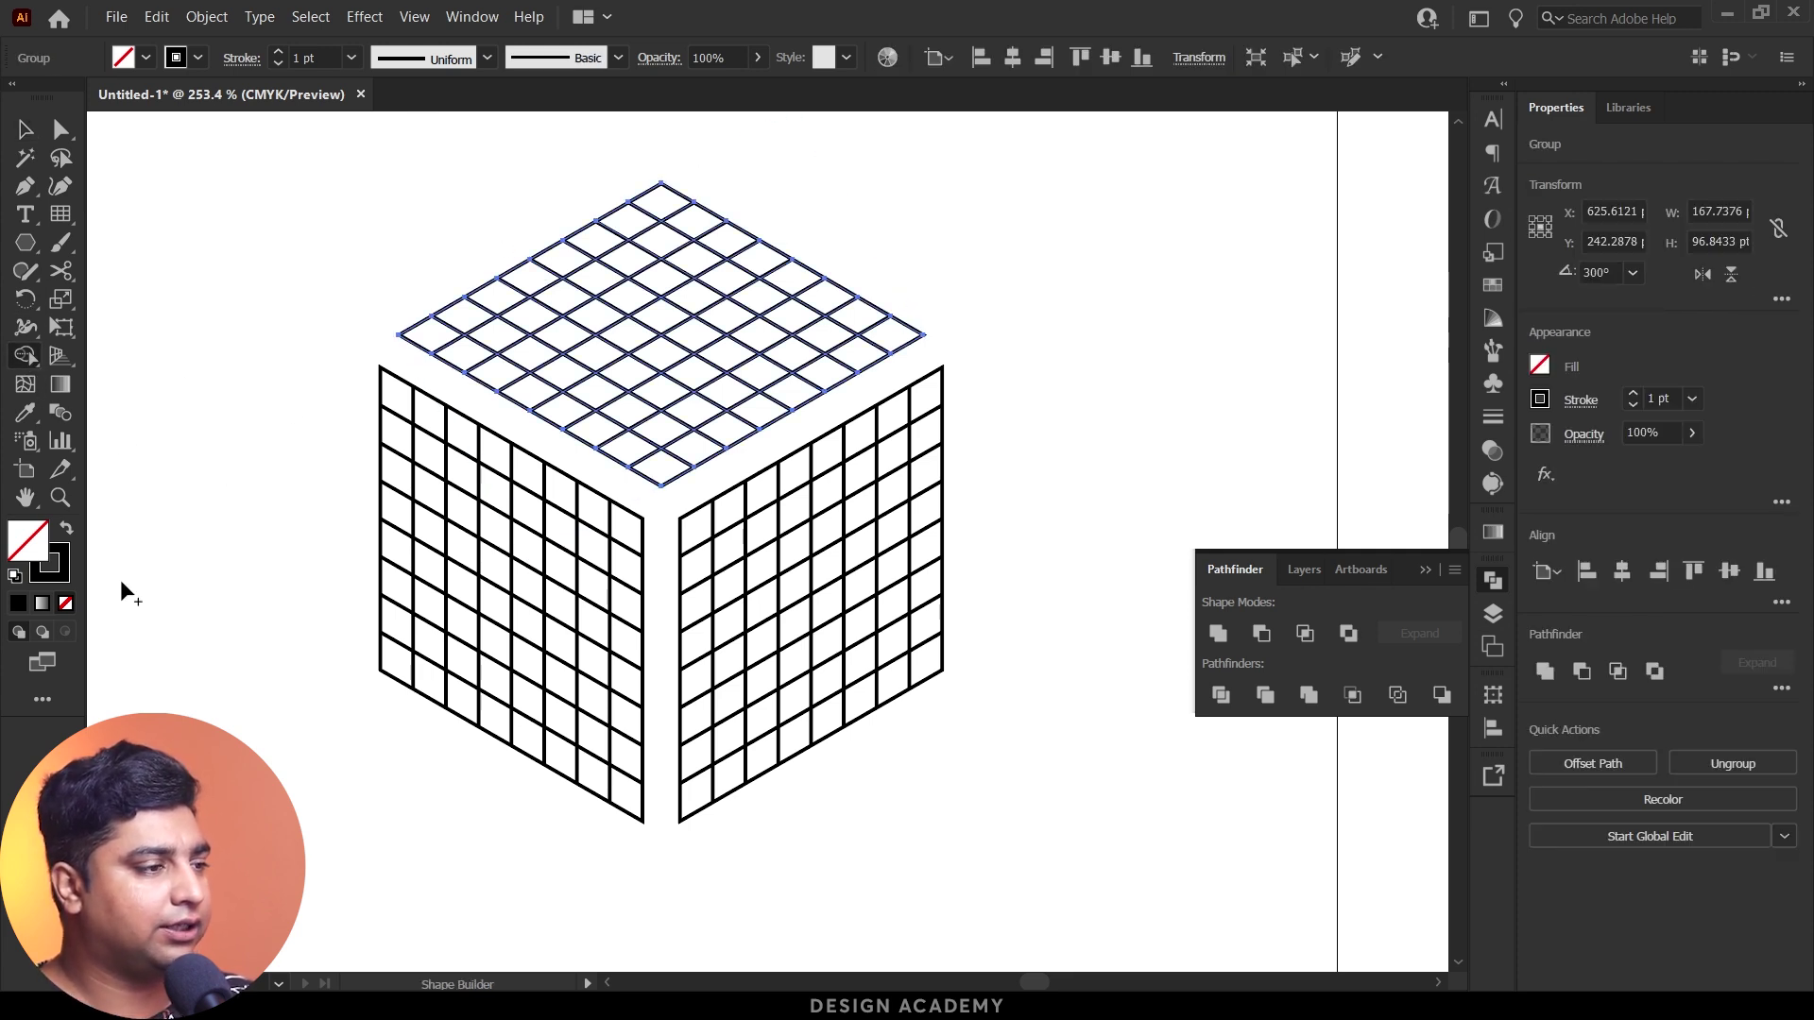
pyautogui.click(64, 532)
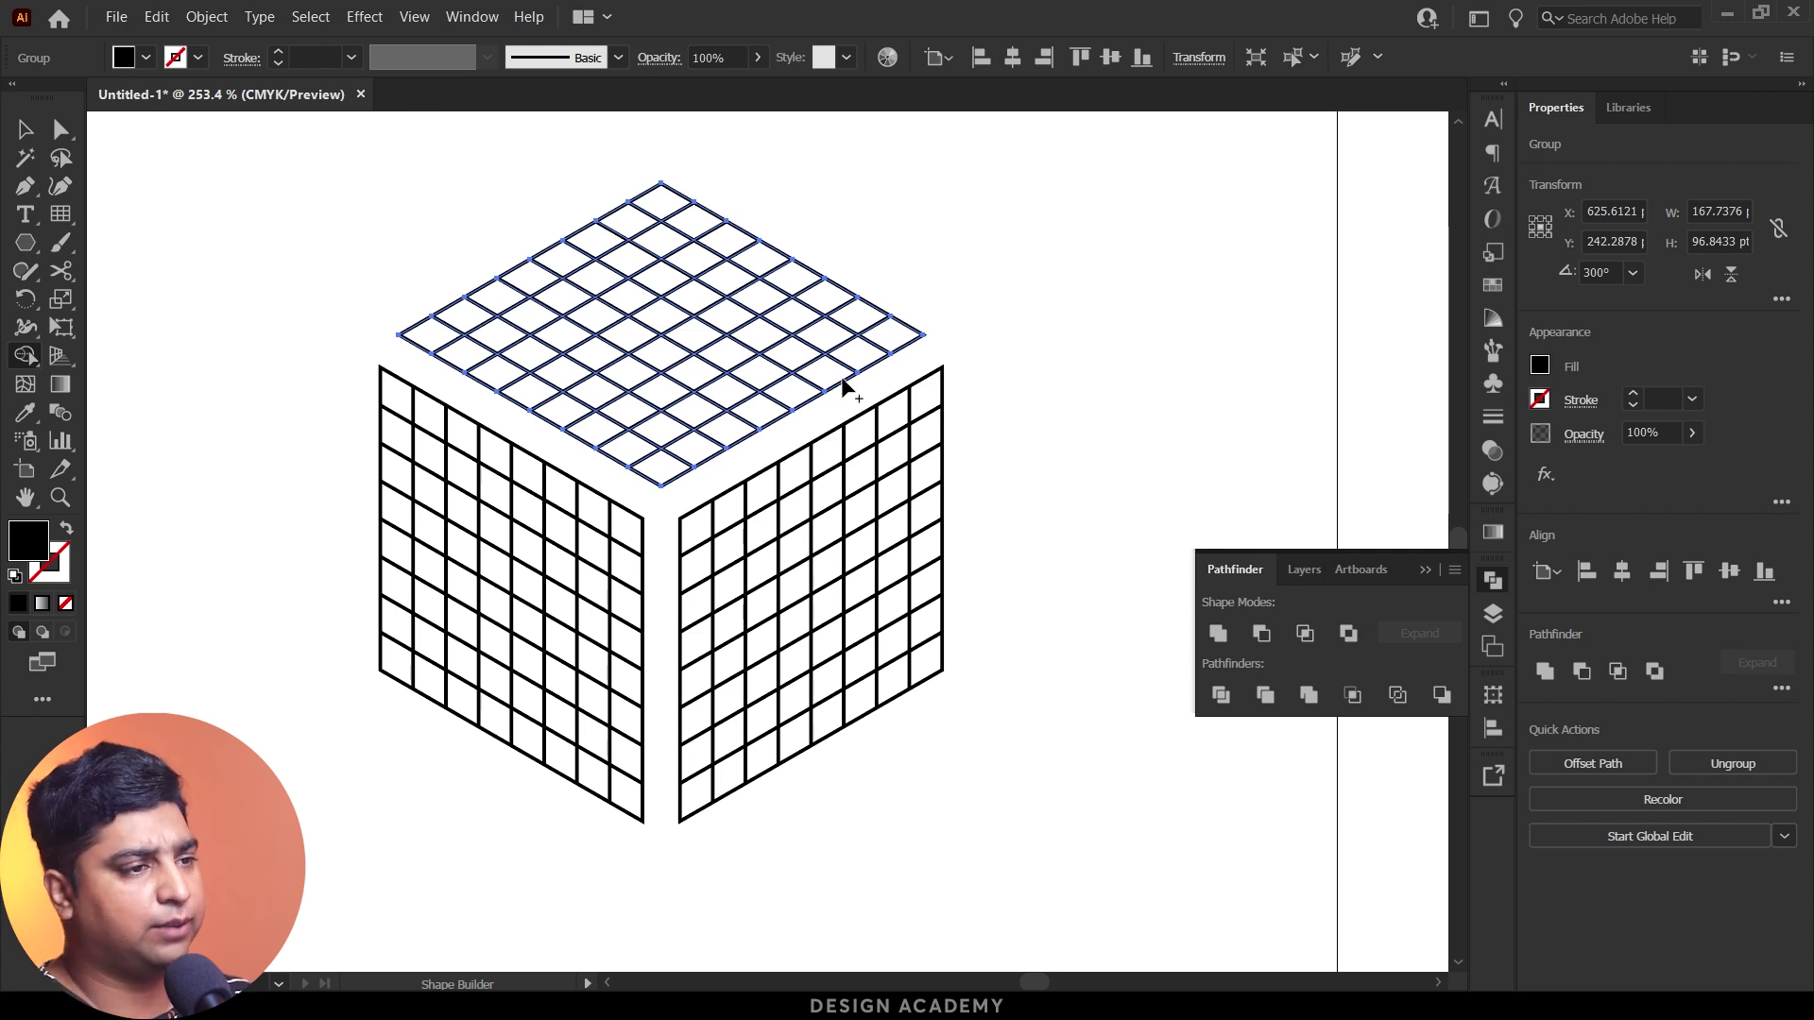
pyautogui.moveTo(877, 358)
pyautogui.mouseDown()
pyautogui.moveTo(659, 238)
pyautogui.moveTo(825, 308)
pyautogui.mouseUp()
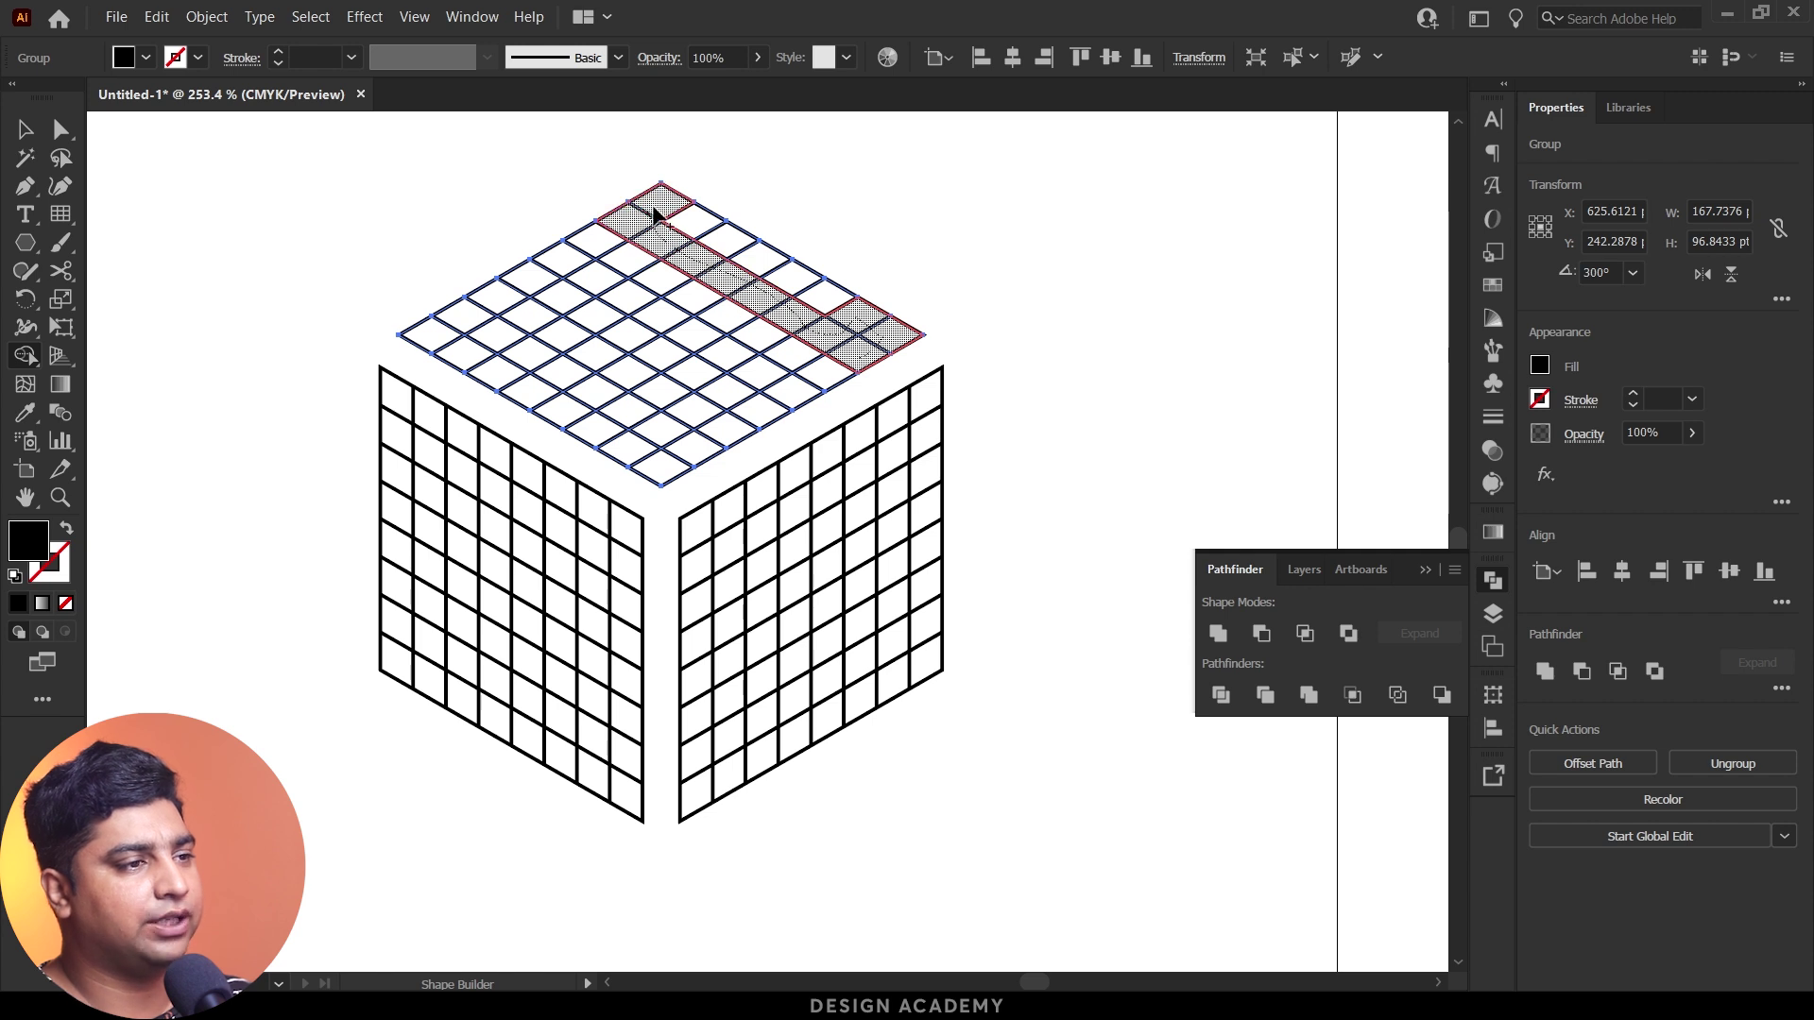
pyautogui.moveTo(643, 225)
pyautogui.mouseDown()
pyautogui.moveTo(608, 243)
pyautogui.moveTo(626, 265)
pyautogui.moveTo(571, 256)
pyautogui.moveTo(782, 401)
pyautogui.moveTo(646, 350)
pyautogui.moveTo(553, 280)
pyautogui.mouseUp()
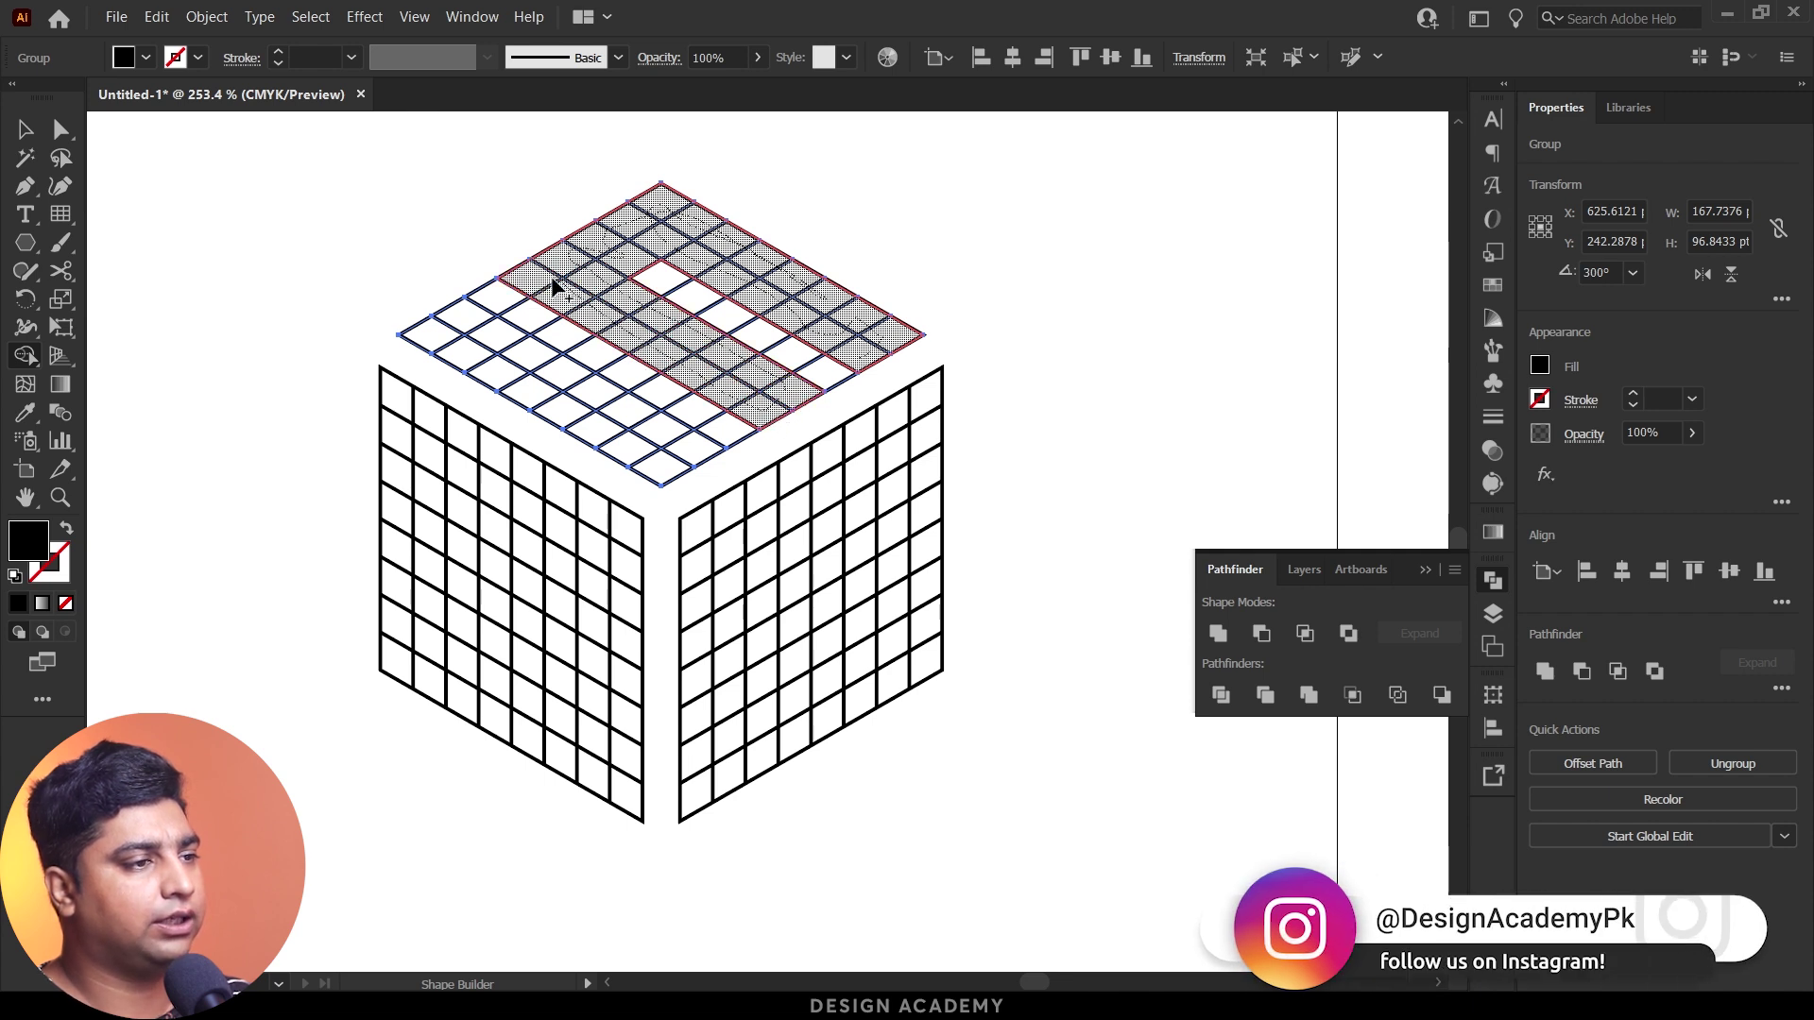
pyautogui.moveTo(749, 404)
pyautogui.mouseDown()
pyautogui.moveTo(668, 457)
pyautogui.moveTo(468, 342)
pyautogui.moveTo(408, 333)
pyautogui.mouseUp()
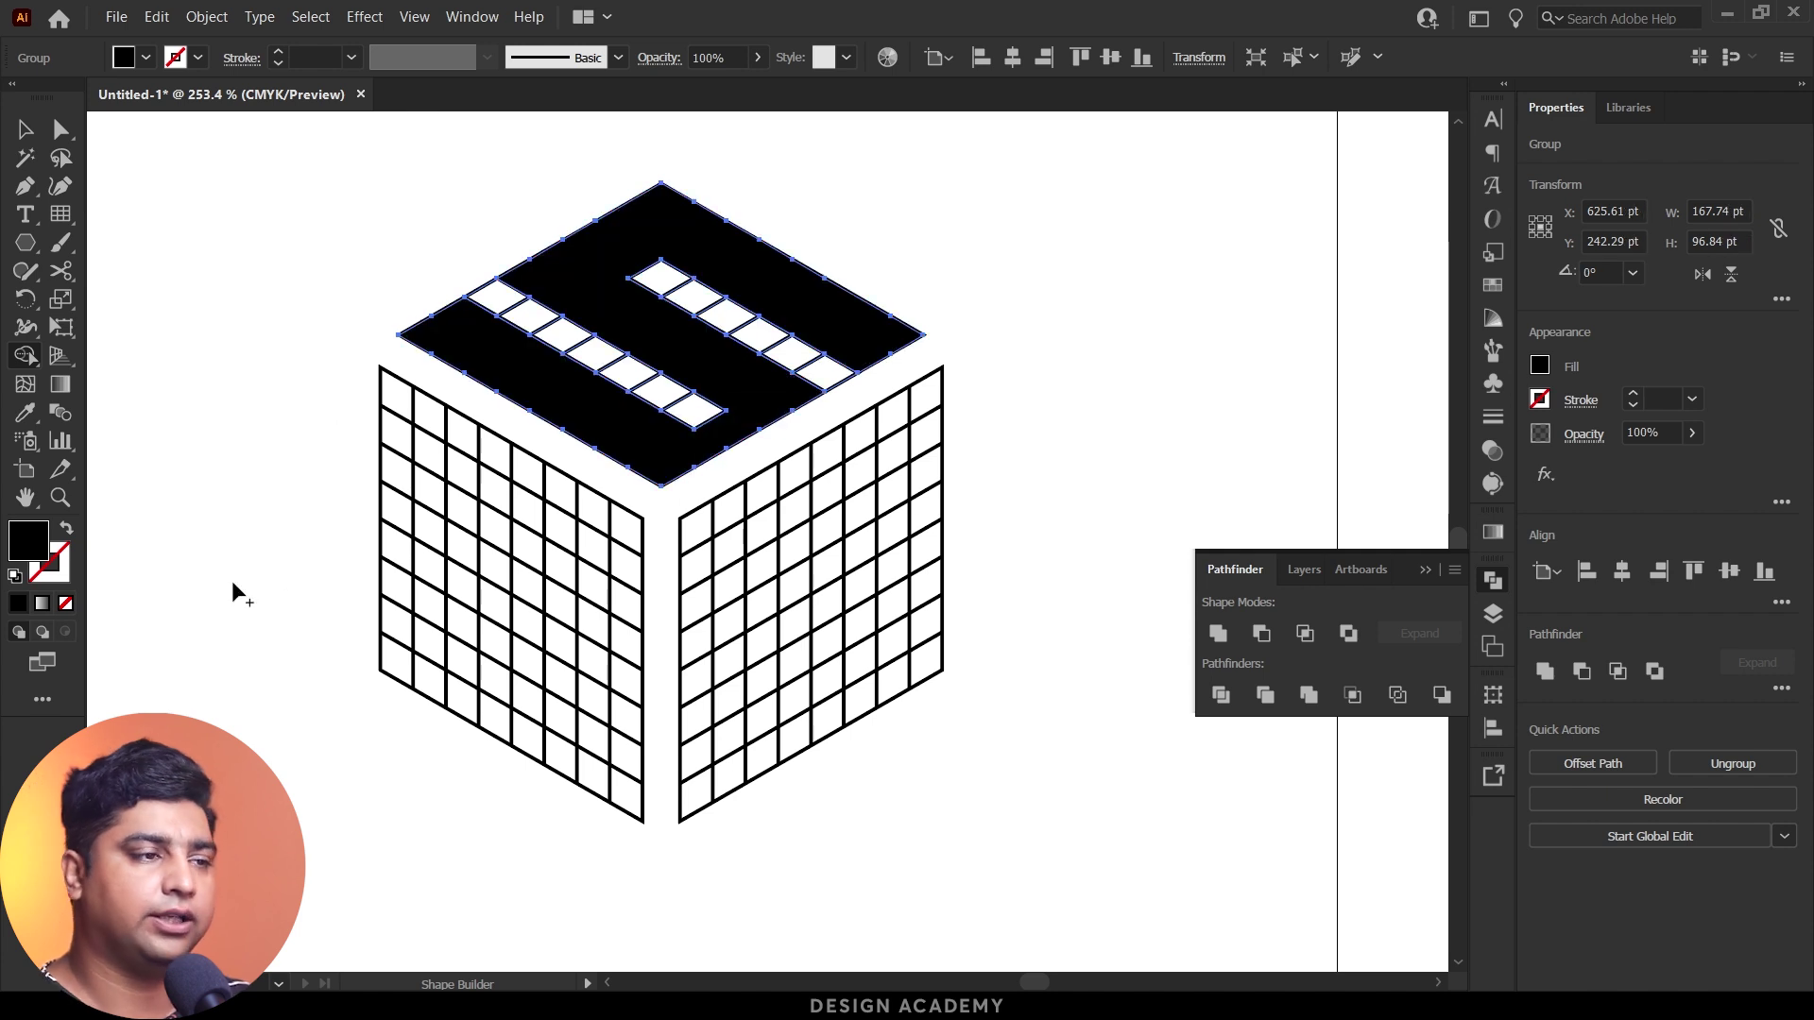
pyautogui.moveTo(633, 468)
pyautogui.mouseDown()
pyautogui.moveTo(689, 422)
pyautogui.moveTo(614, 421)
pyautogui.mouseUp()
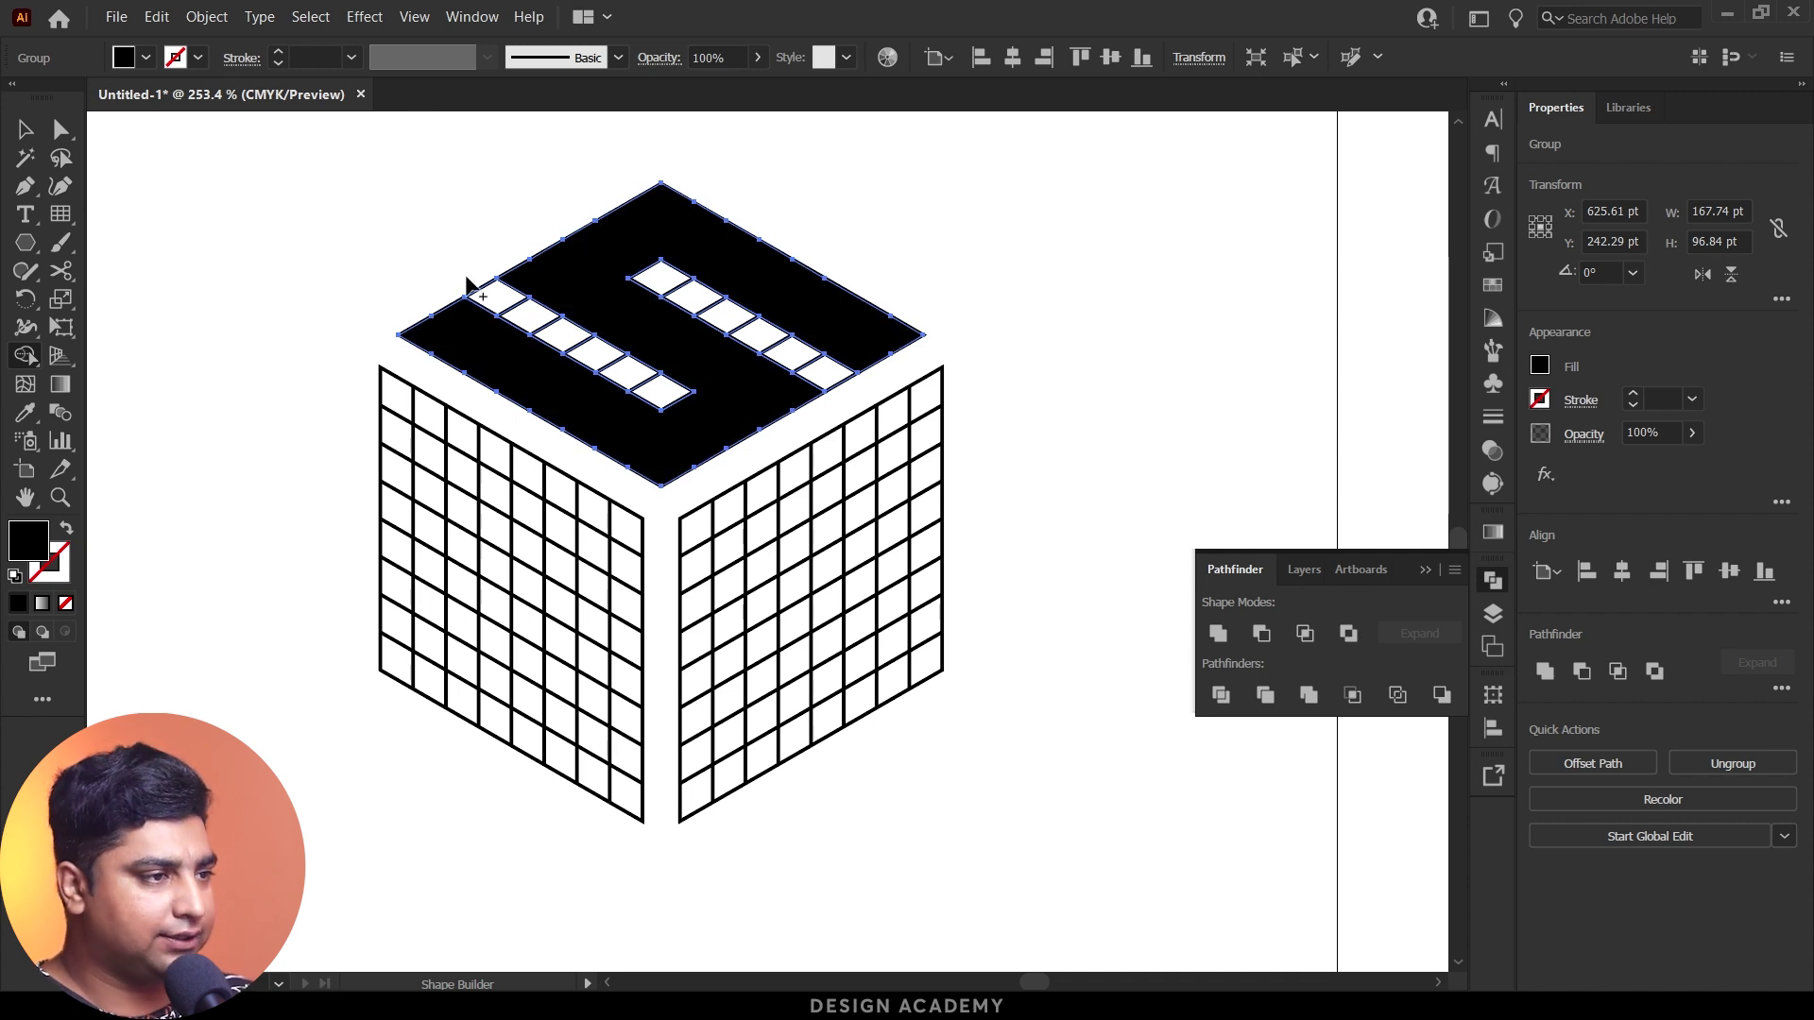
pyautogui.moveTo(477, 283); pyautogui.dragTo(662, 401)
pyautogui.moveTo(848, 384); pyautogui.dragTo(662, 284)
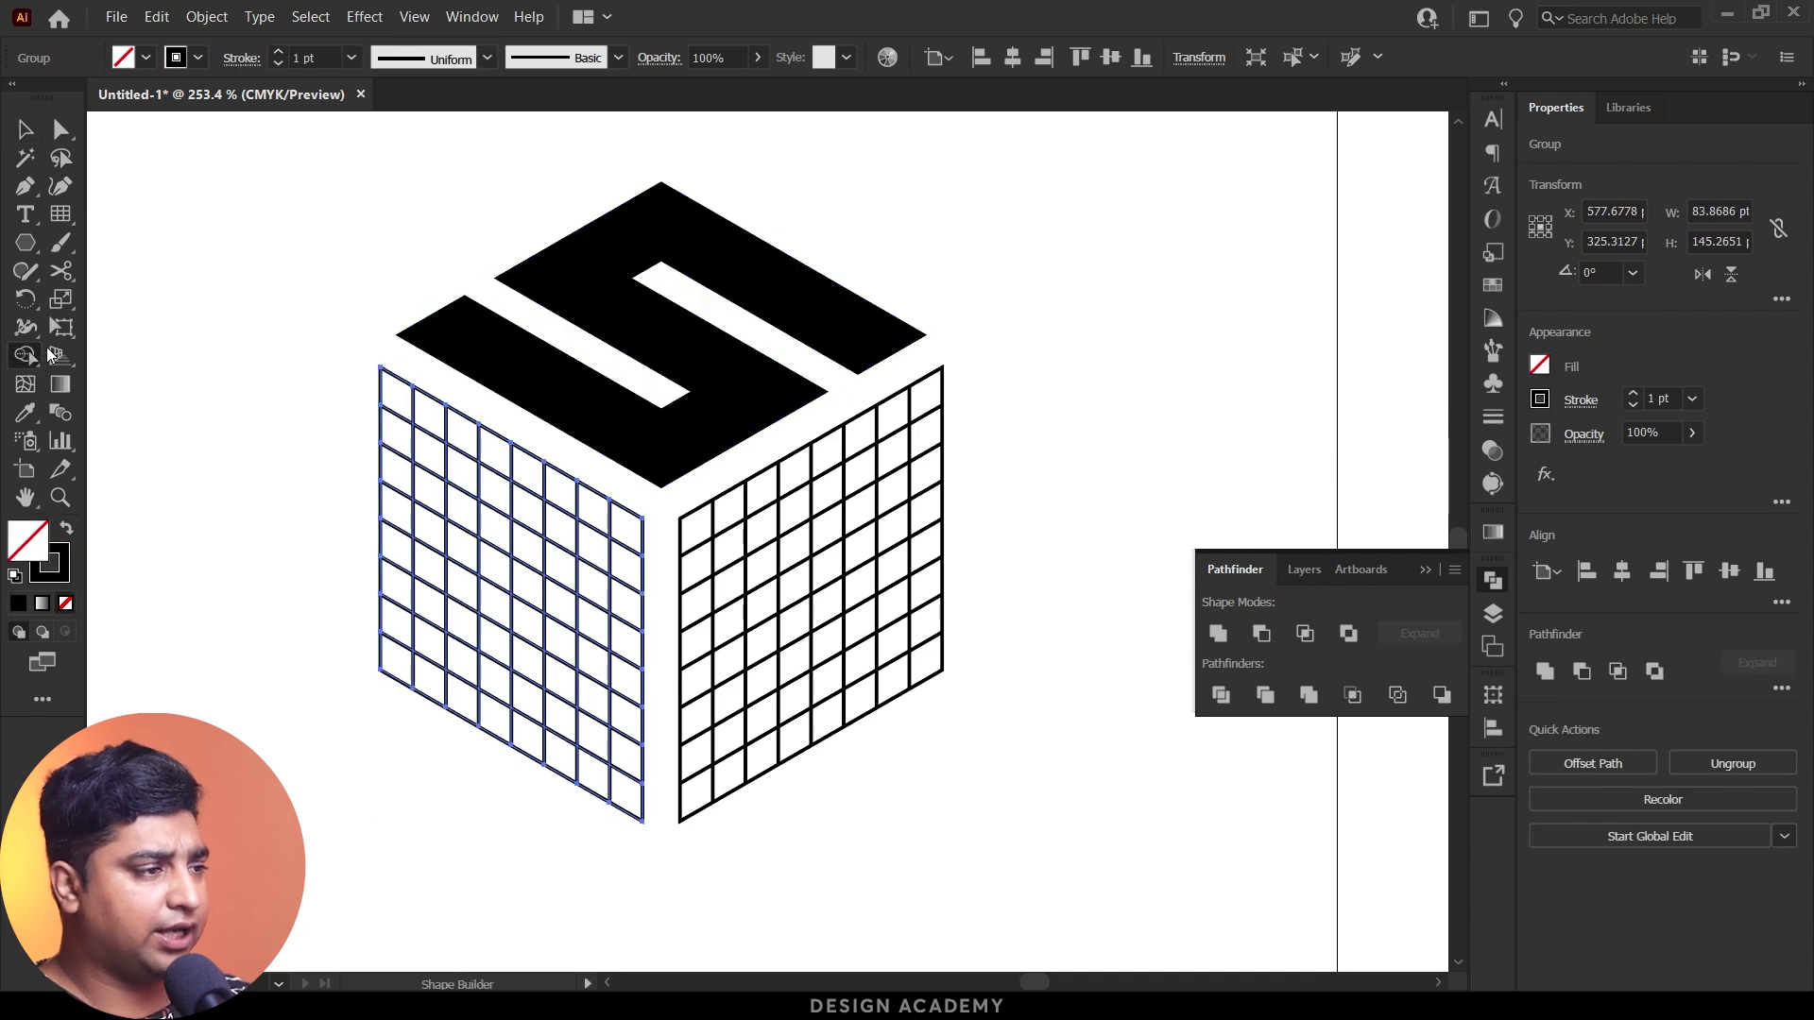
# Step: Merge the left-face grid's border and middle cells in black to form the letter E
pyautogui.click(59, 532)
pyautogui.moveTo(397, 392)
pyautogui.mouseDown()
pyautogui.moveTo(610, 555)
pyautogui.moveTo(457, 494)
pyautogui.mouseUp()
pyautogui.hotkey('ctrl', 'z')
pyautogui.moveTo(624, 547)
pyautogui.mouseDown()
pyautogui.moveTo(413, 426)
pyautogui.moveTo(394, 636)
pyautogui.moveTo(421, 648)
pyautogui.moveTo(430, 507)
pyautogui.mouseUp()
pyautogui.moveTo(430, 600)
pyautogui.mouseDown()
pyautogui.moveTo(466, 696)
pyautogui.moveTo(599, 761)
pyautogui.moveTo(615, 749)
pyautogui.moveTo(462, 685)
pyautogui.mouseUp()
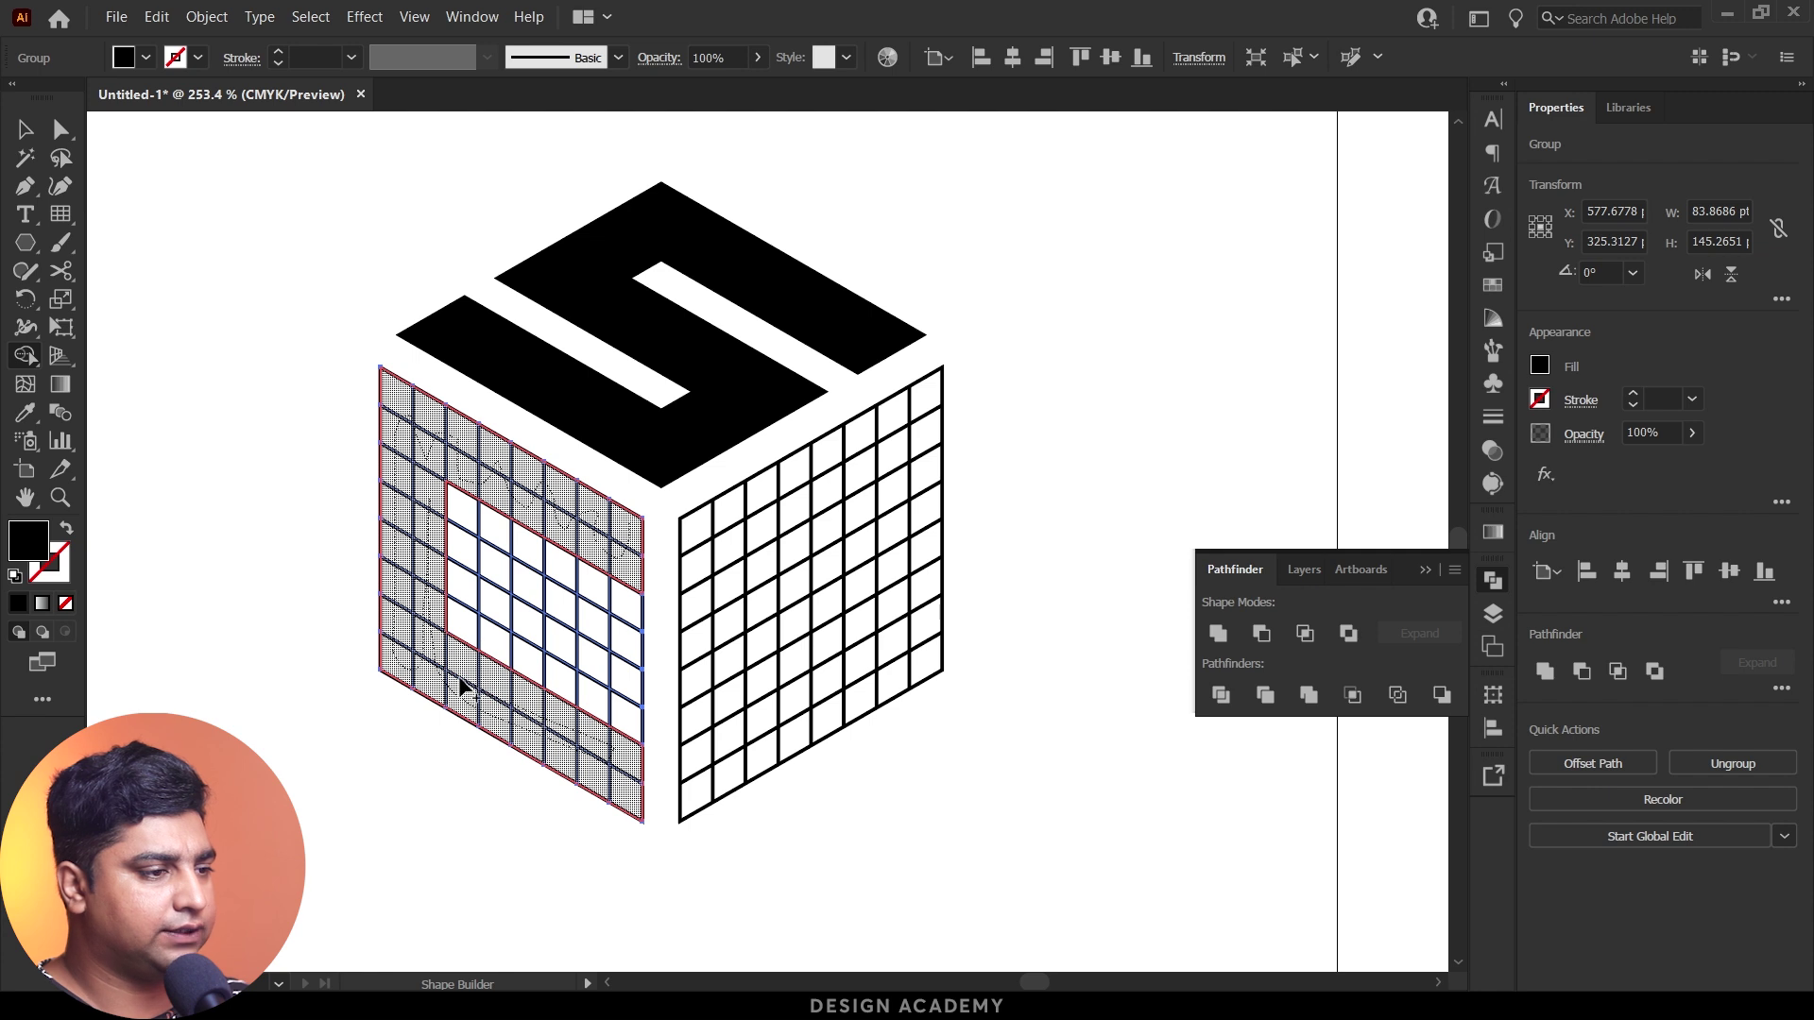
pyautogui.moveTo(417, 558)
pyautogui.mouseDown()
pyautogui.moveTo(620, 628)
pyautogui.moveTo(627, 672)
pyautogui.moveTo(425, 587)
pyautogui.mouseUp()
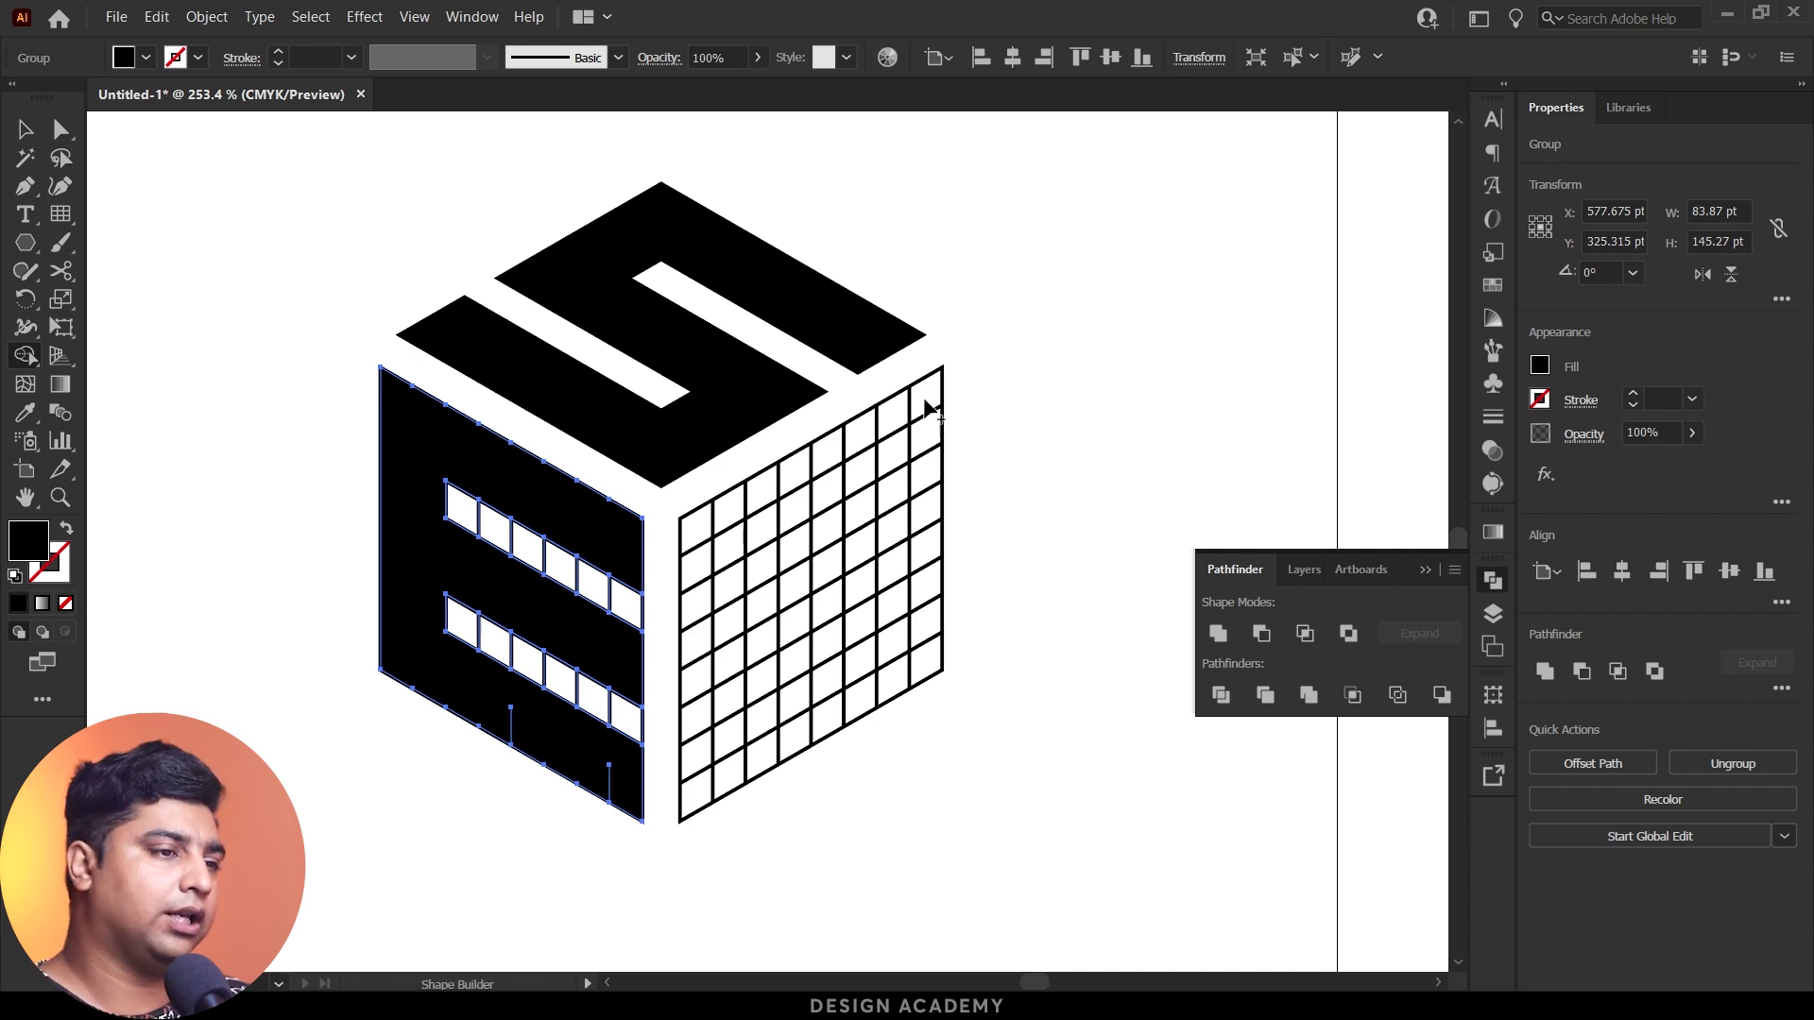
# Step: Select the right face grid and set the Shape Builder fill to black, no stroke
pyautogui.press('v')
pyautogui.click(1012, 436)
pyautogui.click(885, 577)
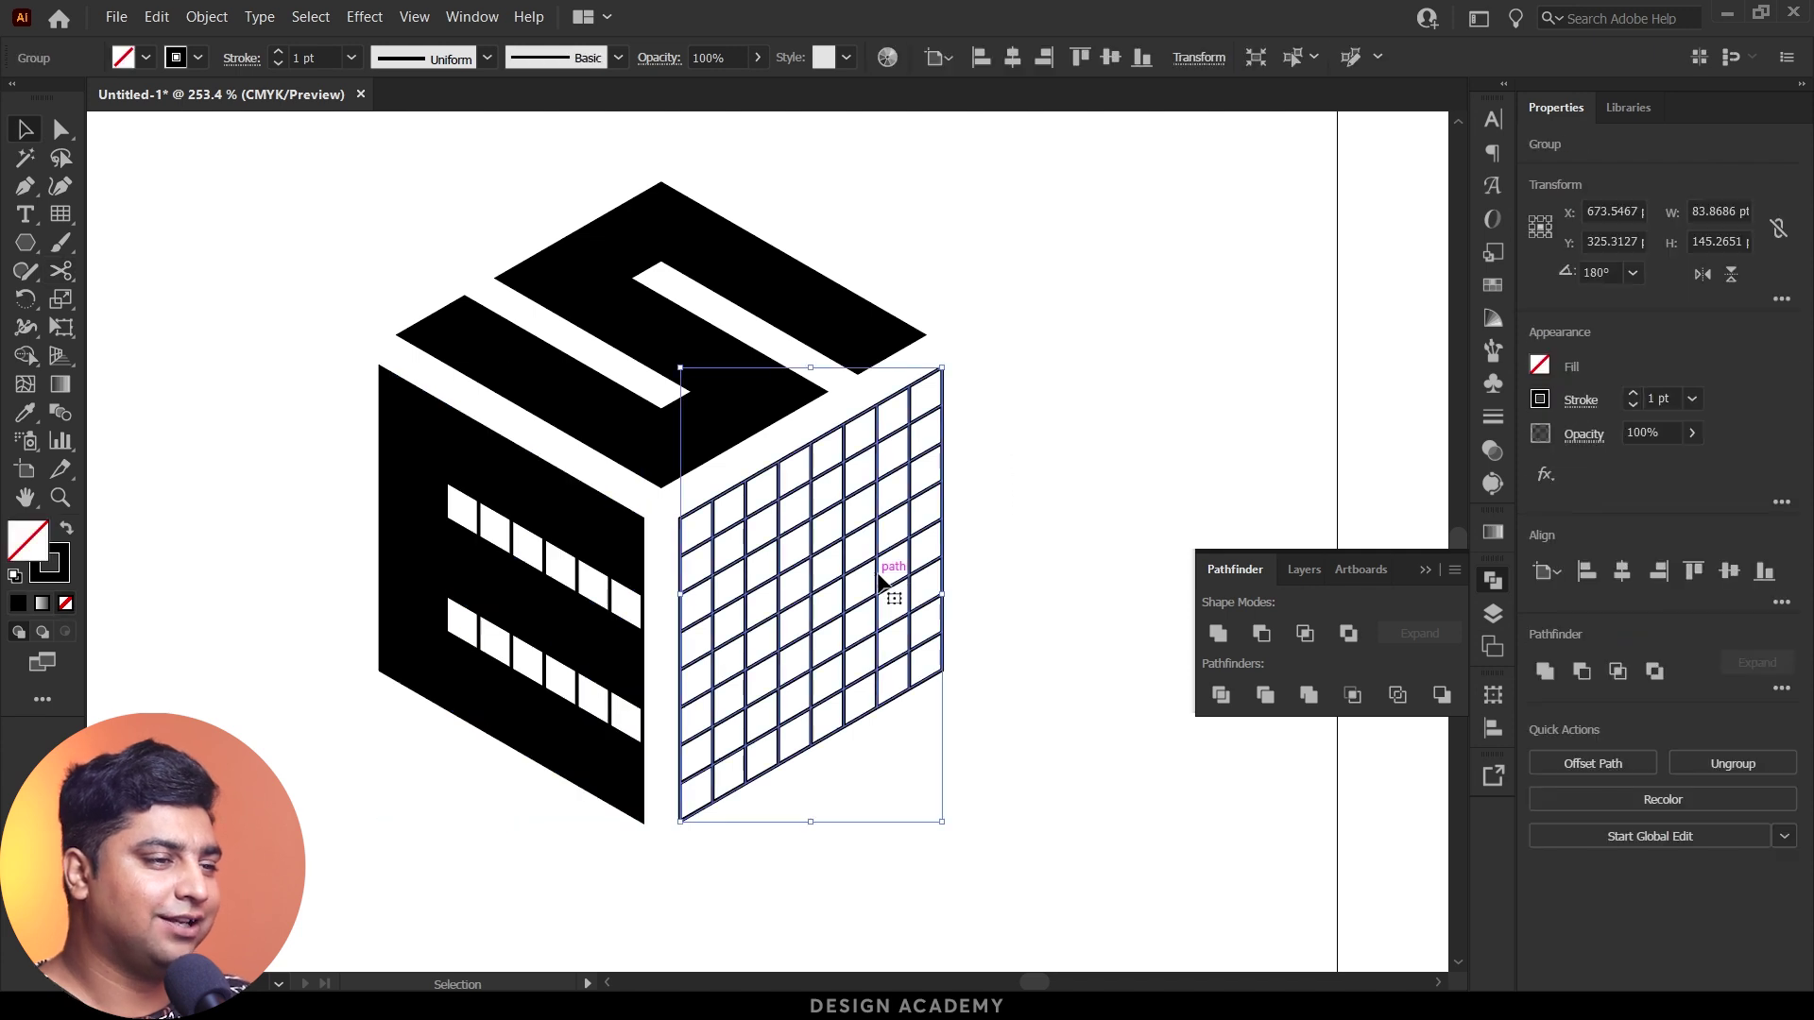
pyautogui.click(27, 356)
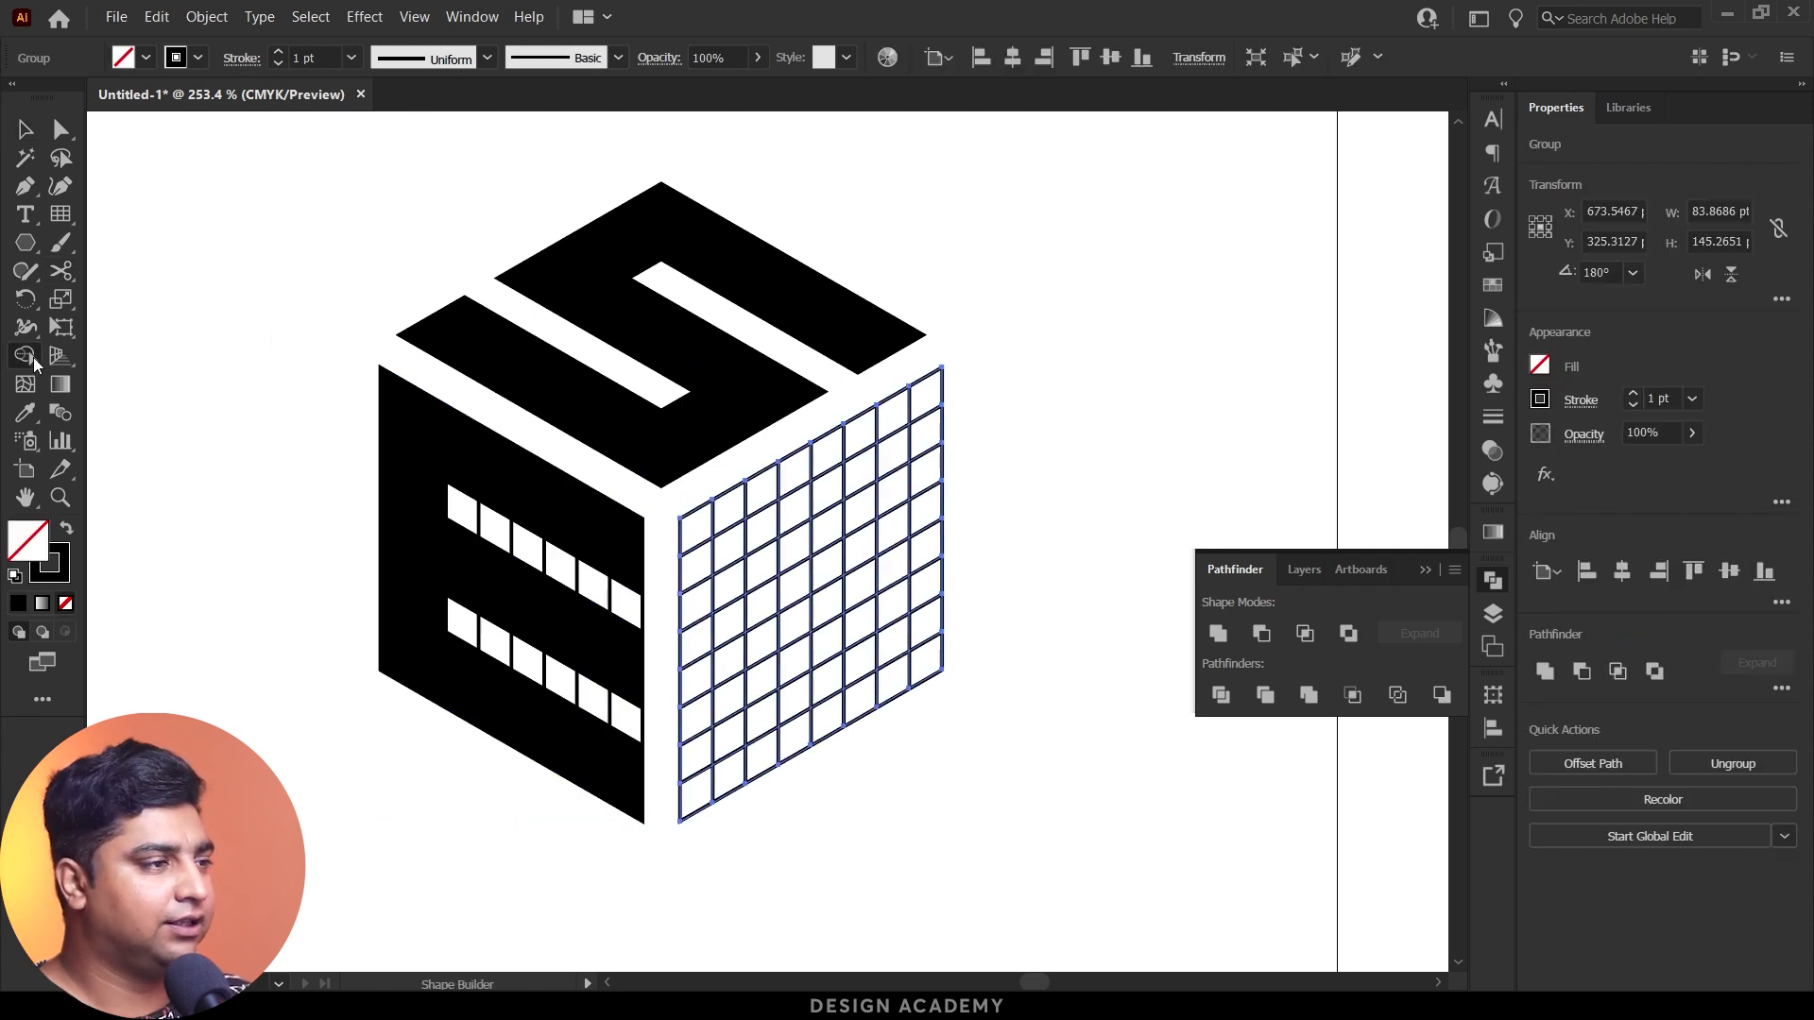
pyautogui.click(66, 529)
# Step: Merge the top, left and bottom cells into black, leaving the centre cells white
pyautogui.moveTo(926, 387)
pyautogui.mouseDown()
pyautogui.moveTo(920, 512)
pyautogui.moveTo(812, 498)
pyautogui.mouseUp()
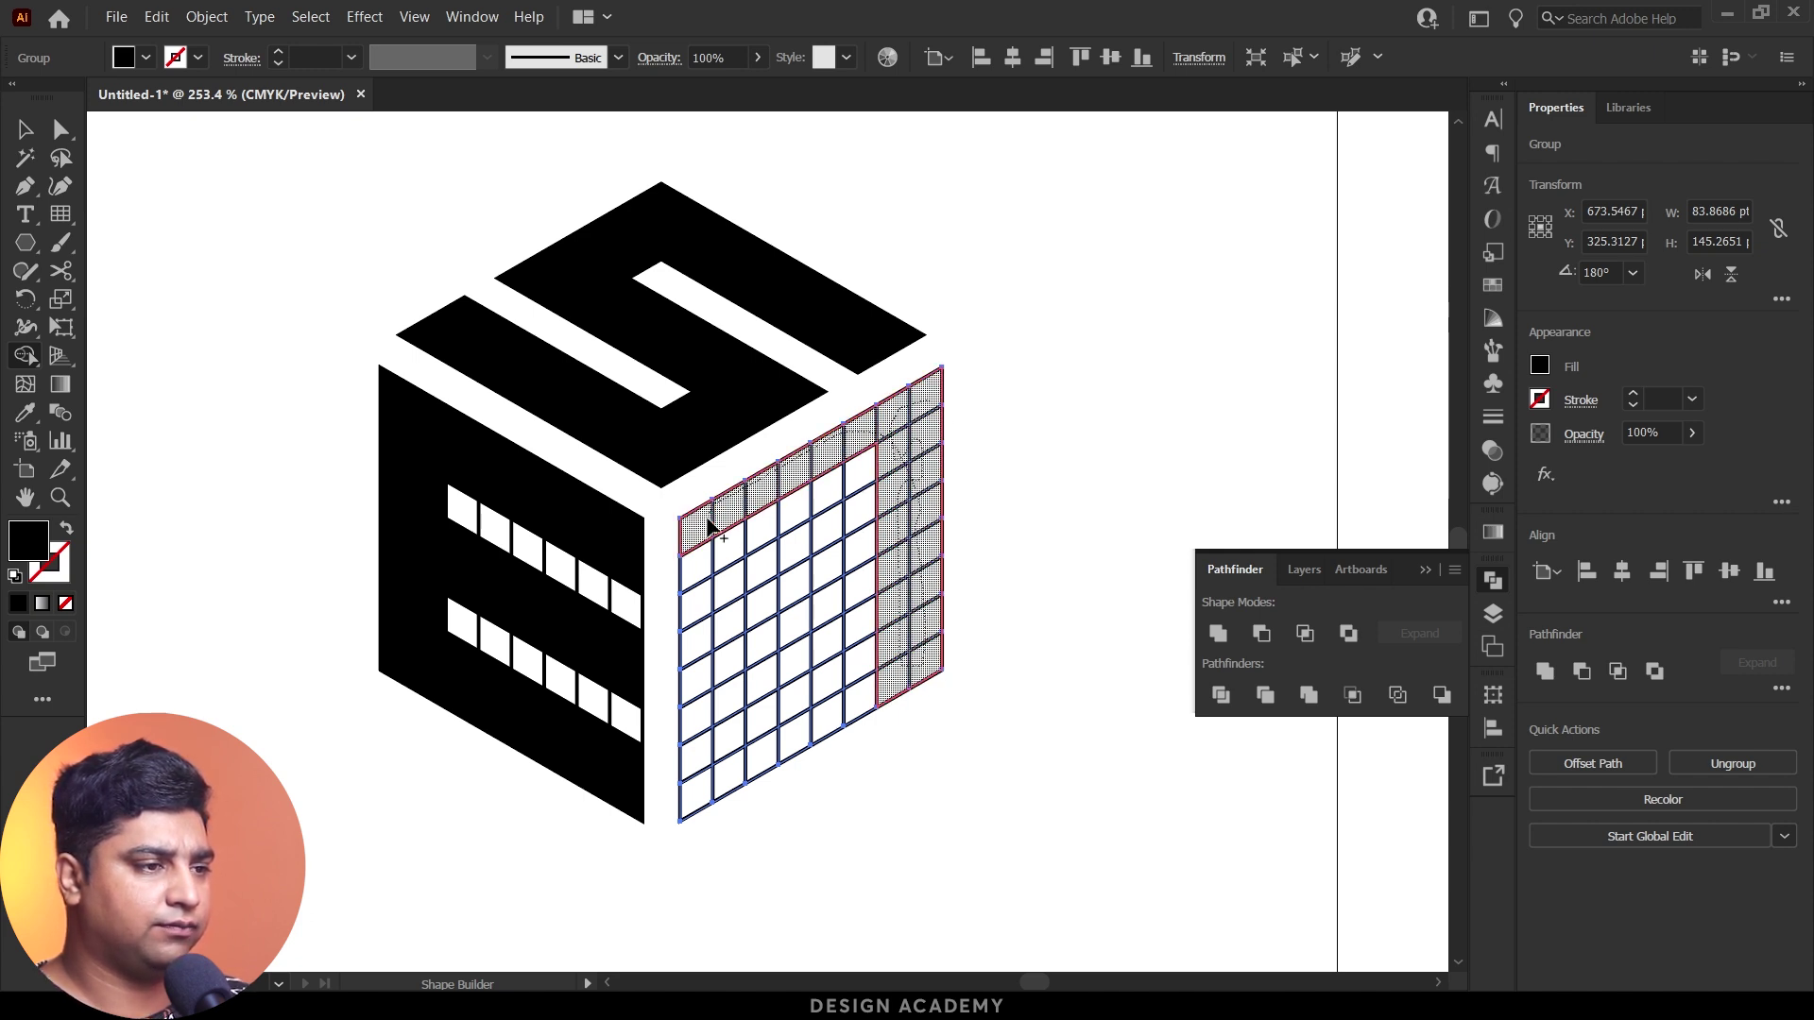
pyautogui.moveTo(707, 588)
pyautogui.mouseDown()
pyautogui.moveTo(728, 790)
pyautogui.moveTo(727, 595)
pyautogui.mouseUp()
pyautogui.moveTo(738, 736)
pyautogui.mouseDown()
pyautogui.moveTo(859, 680)
pyautogui.moveTo(738, 760)
pyautogui.mouseUp()
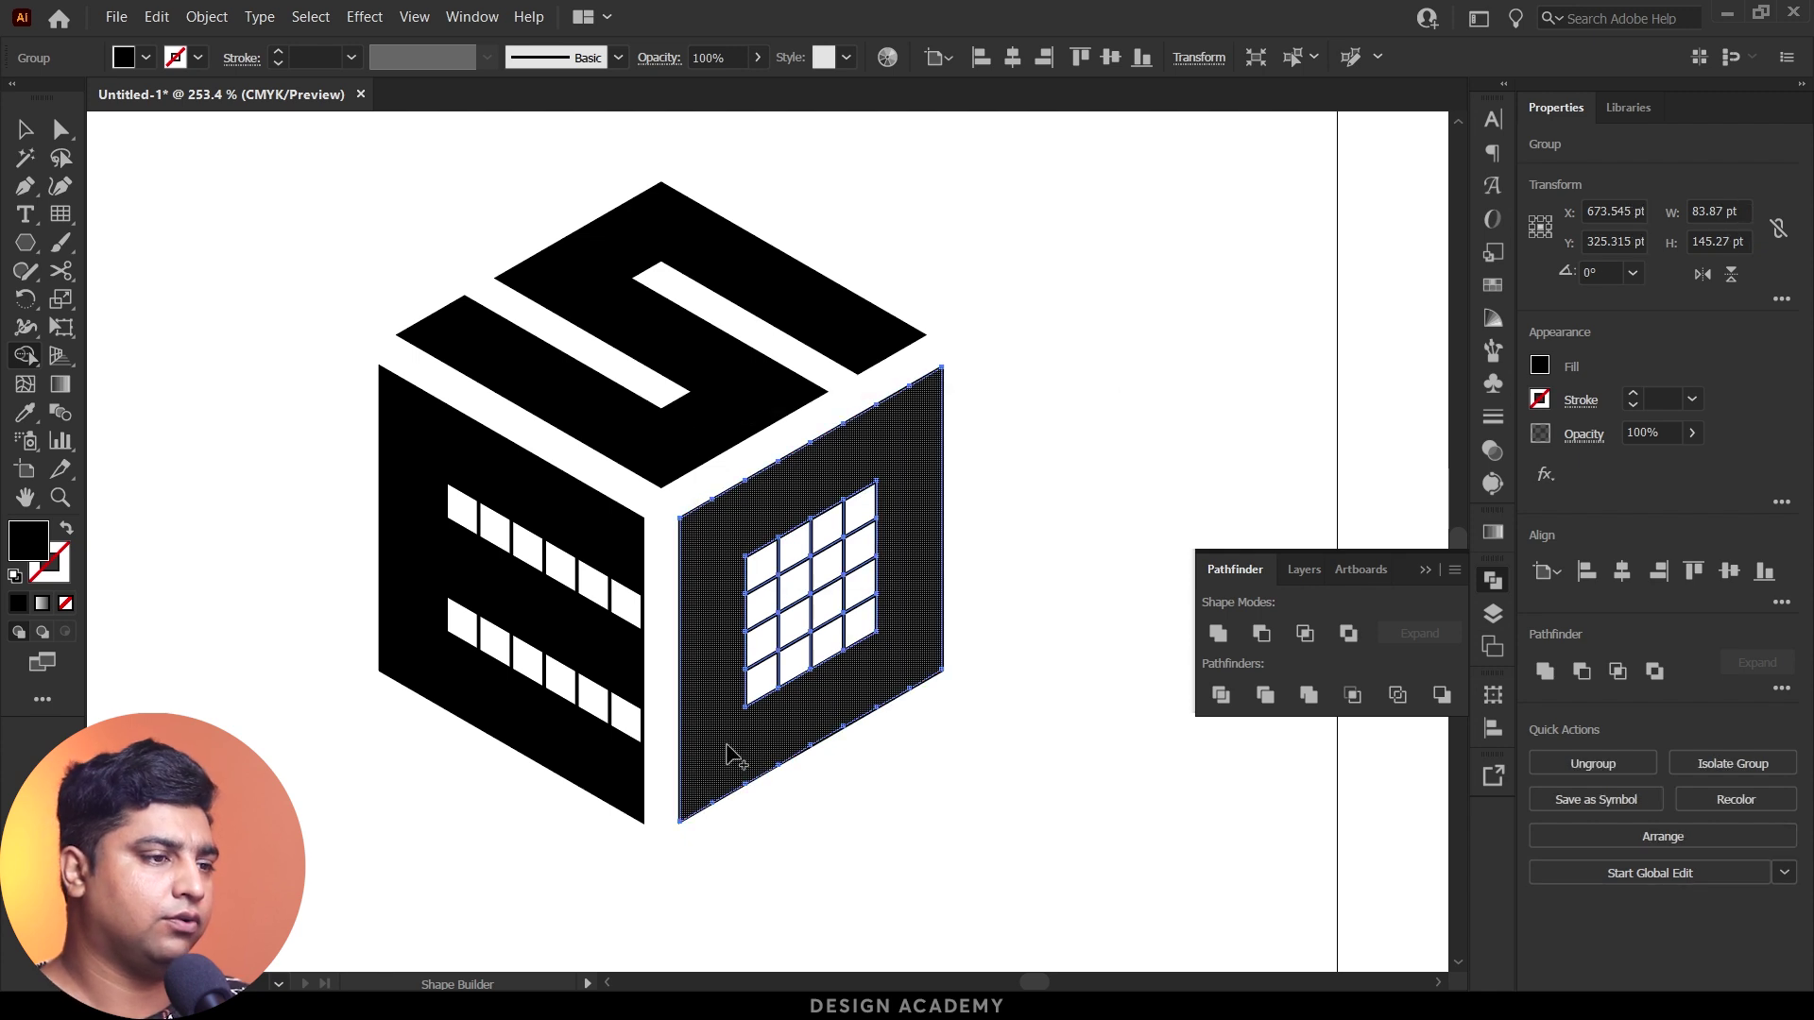
pyautogui.moveTo(819, 562); pyautogui.dragTo(798, 619)
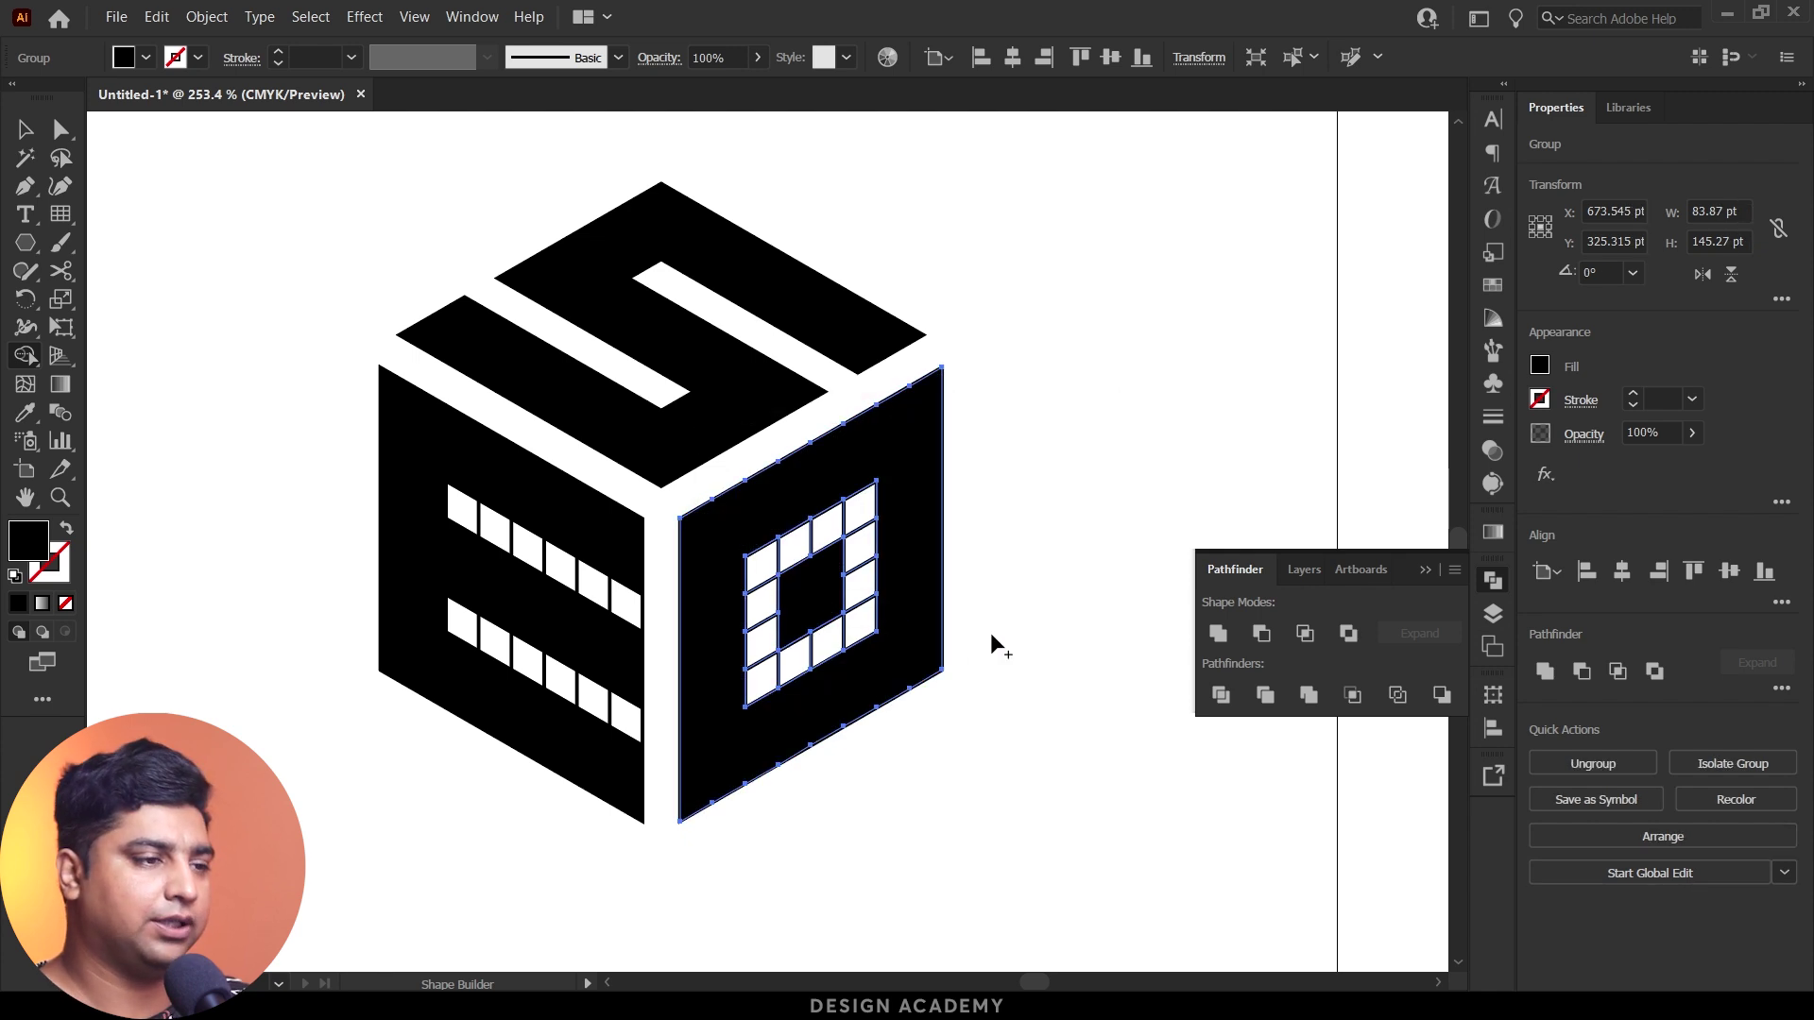
pyautogui.hotkey('ctrl', 'z')
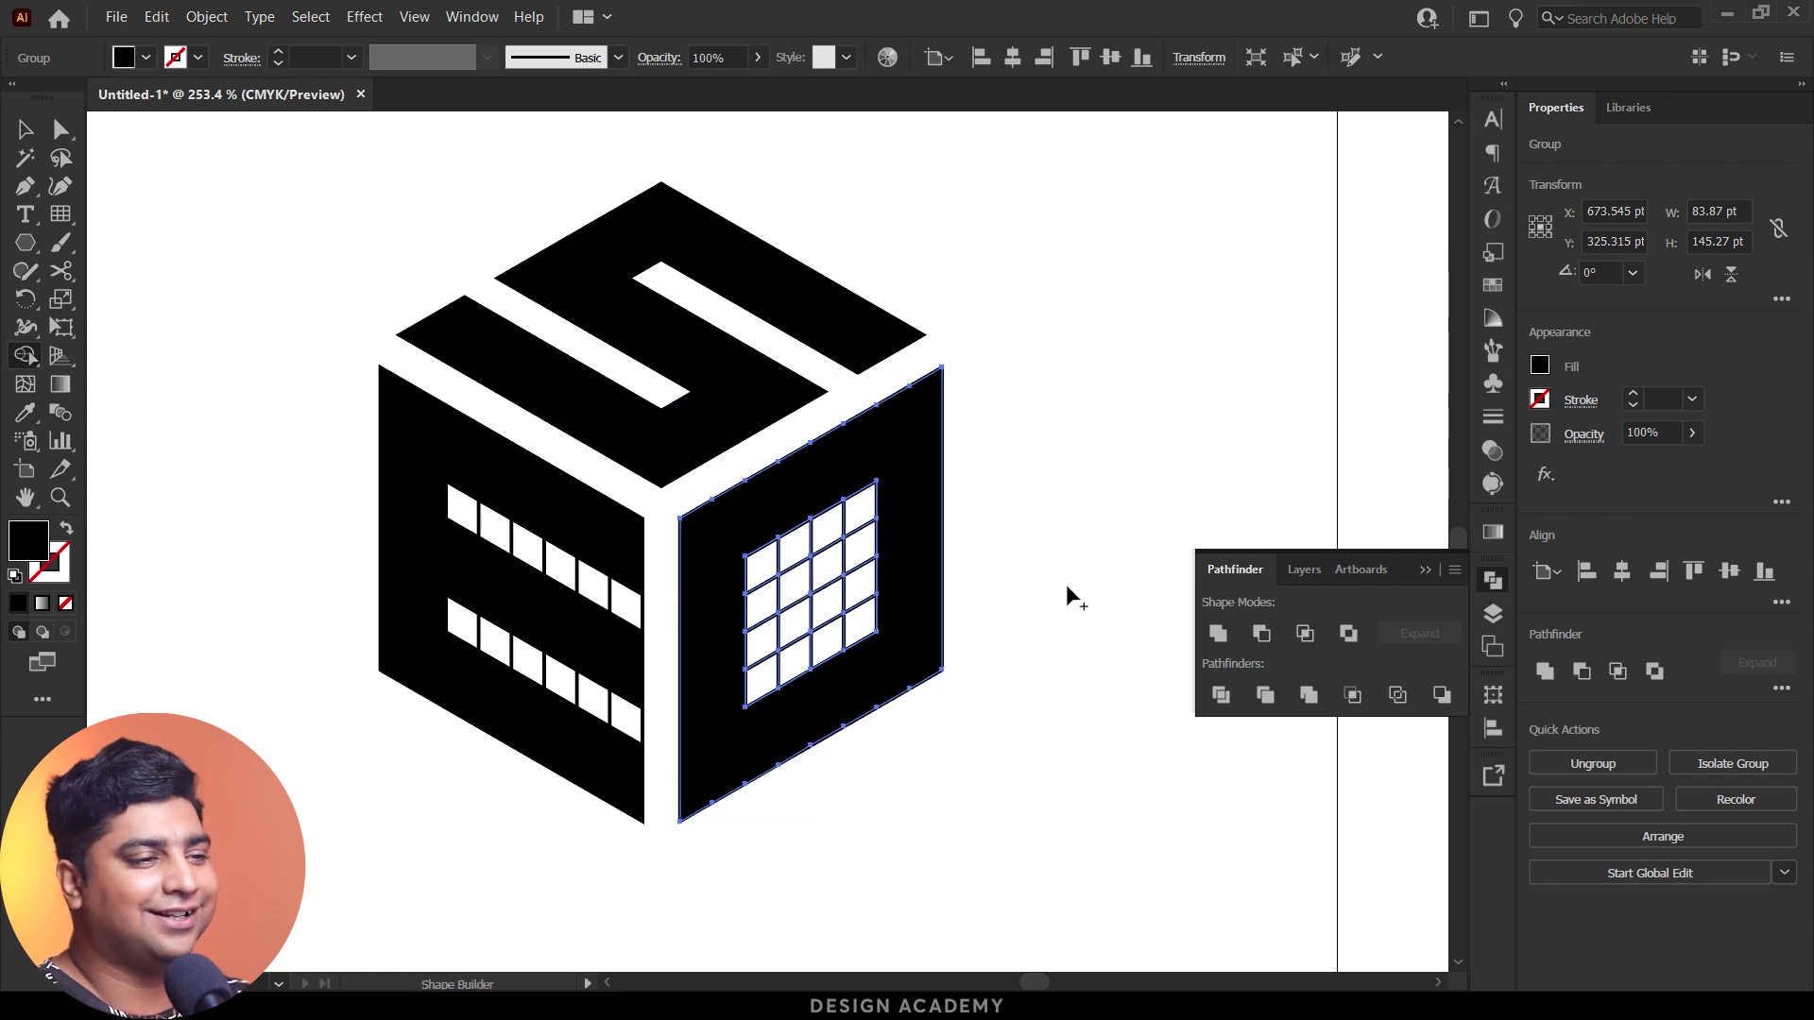
pyautogui.press('v')
pyautogui.click(1067, 588)
# Step: Ungroup the E face and the right face of the cube
pyautogui.scroll(-2, 931, 514)
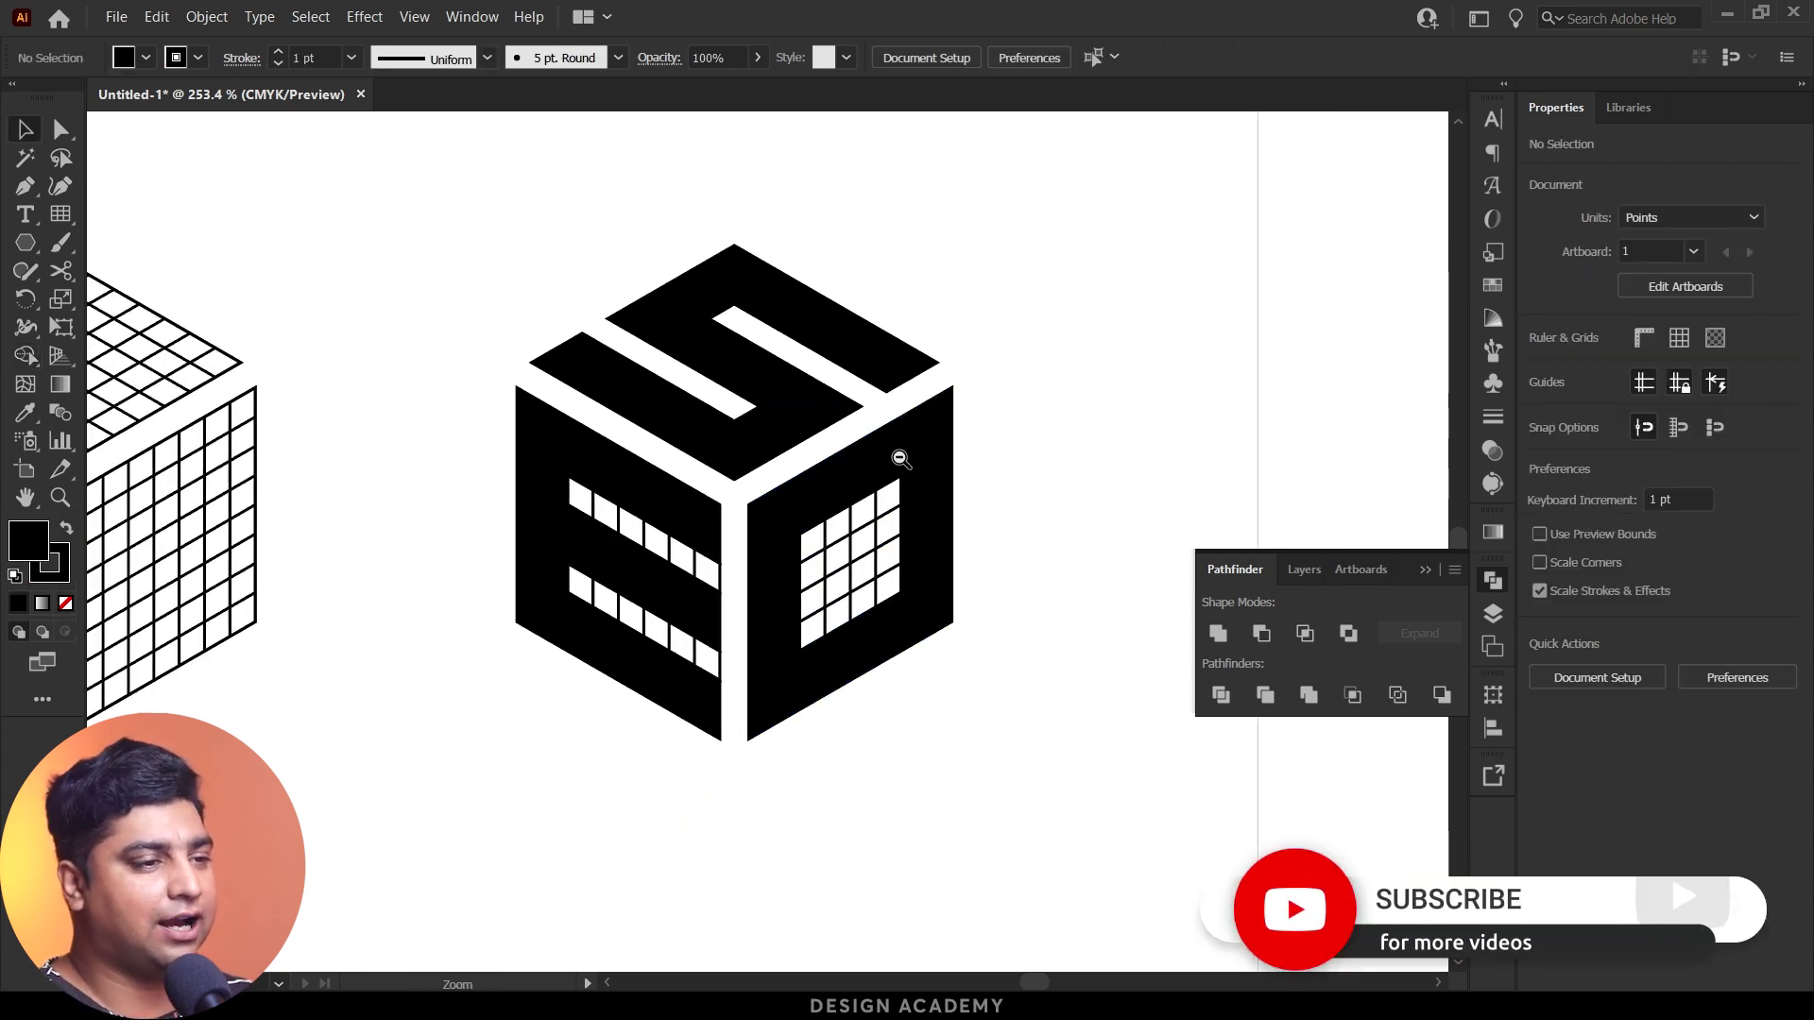
pyautogui.moveTo(716, 517); pyautogui.dragTo(650, 543)
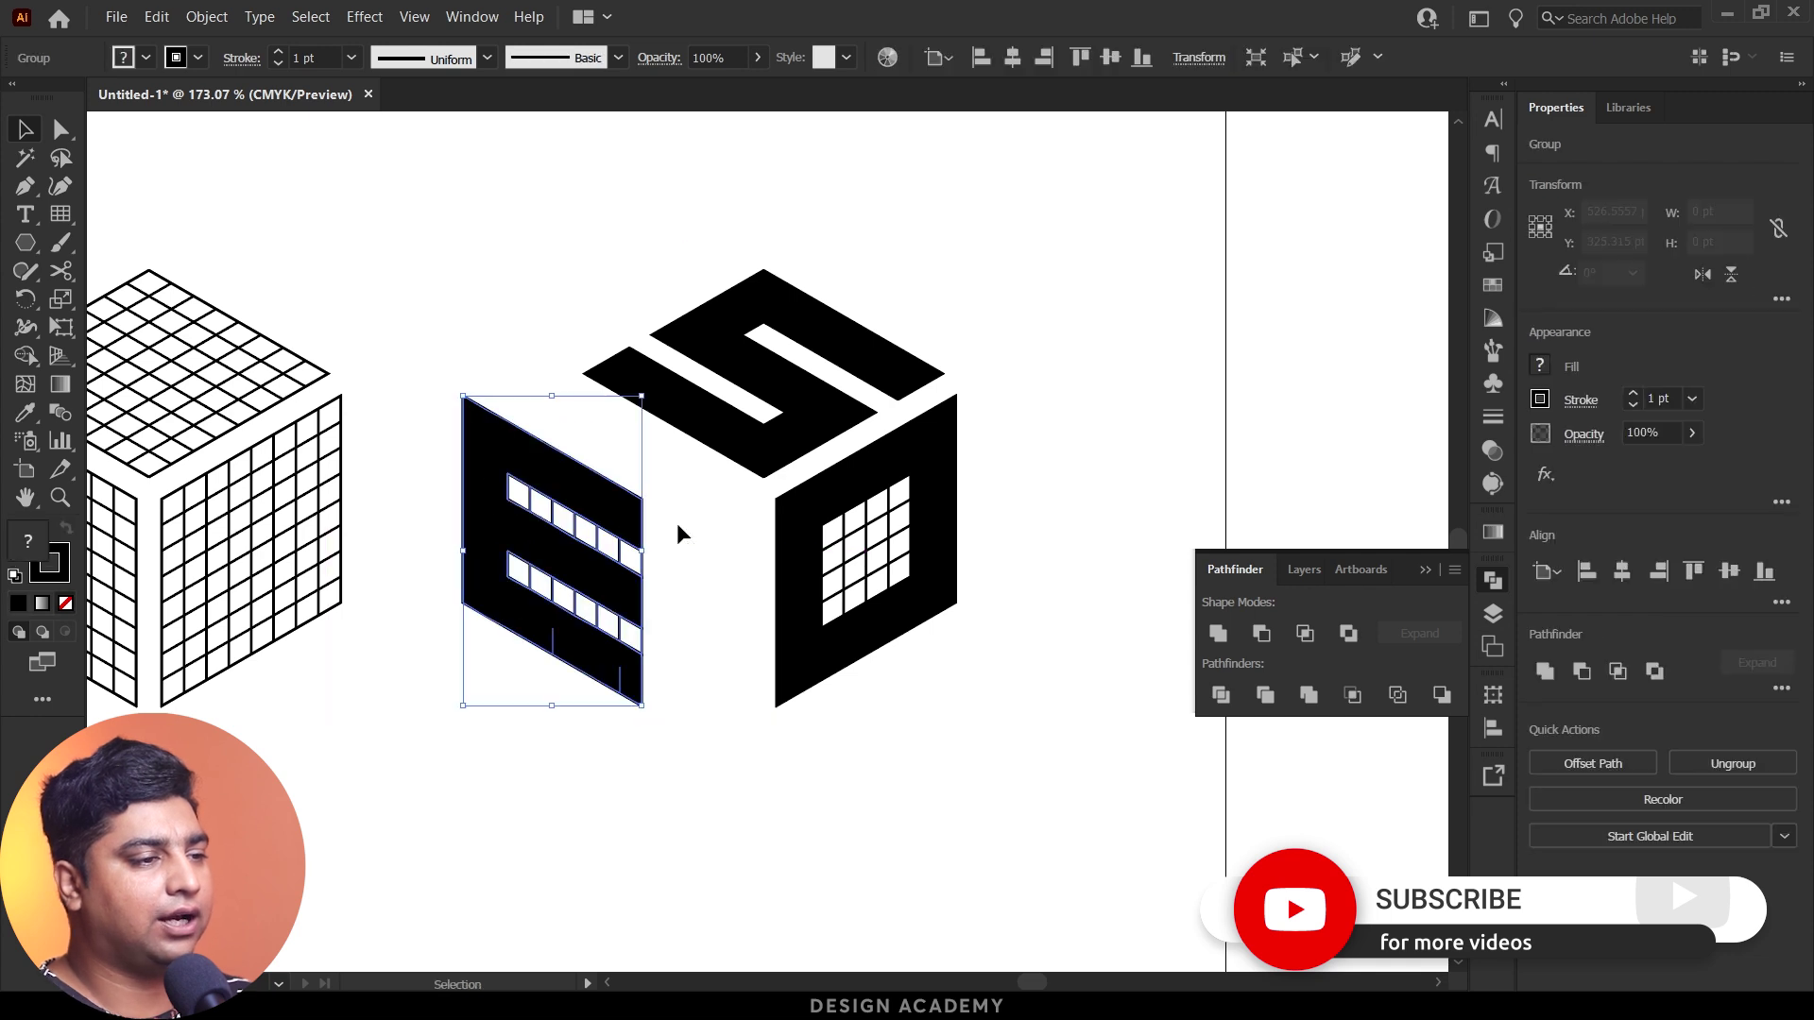
pyautogui.hotkey('ctrl', 'z')
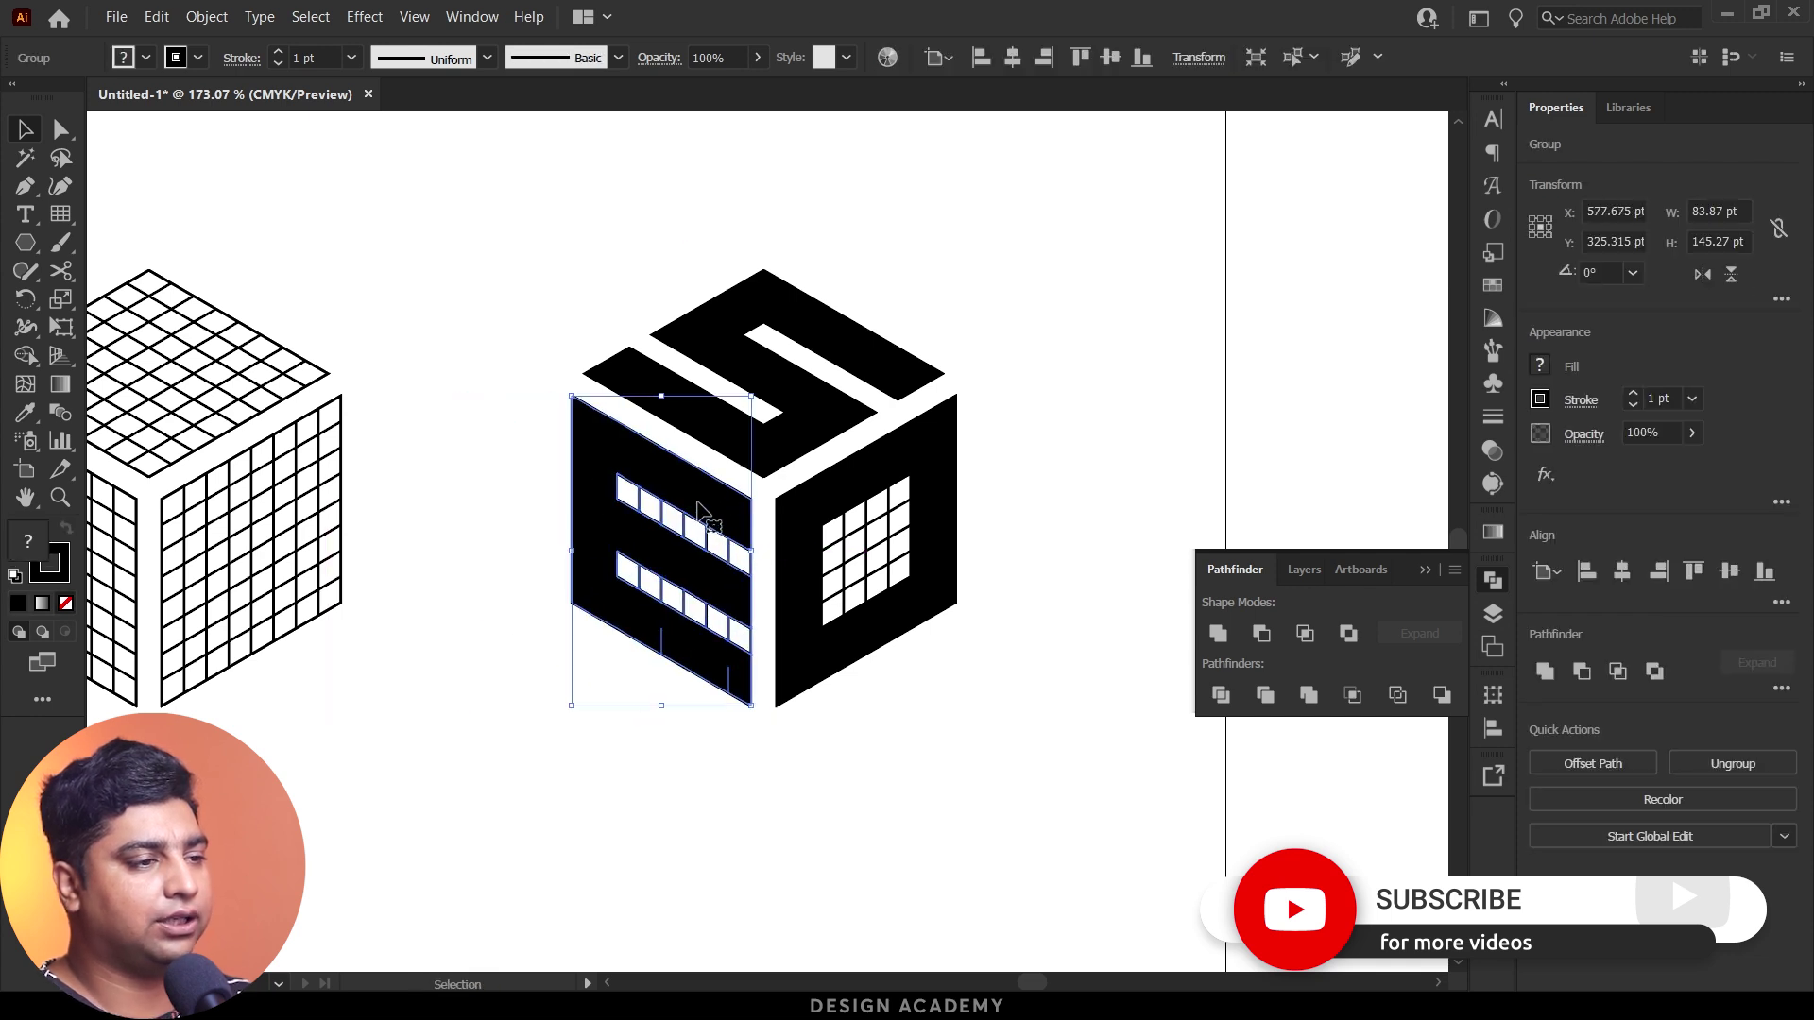
pyautogui.rightClick(699, 510)
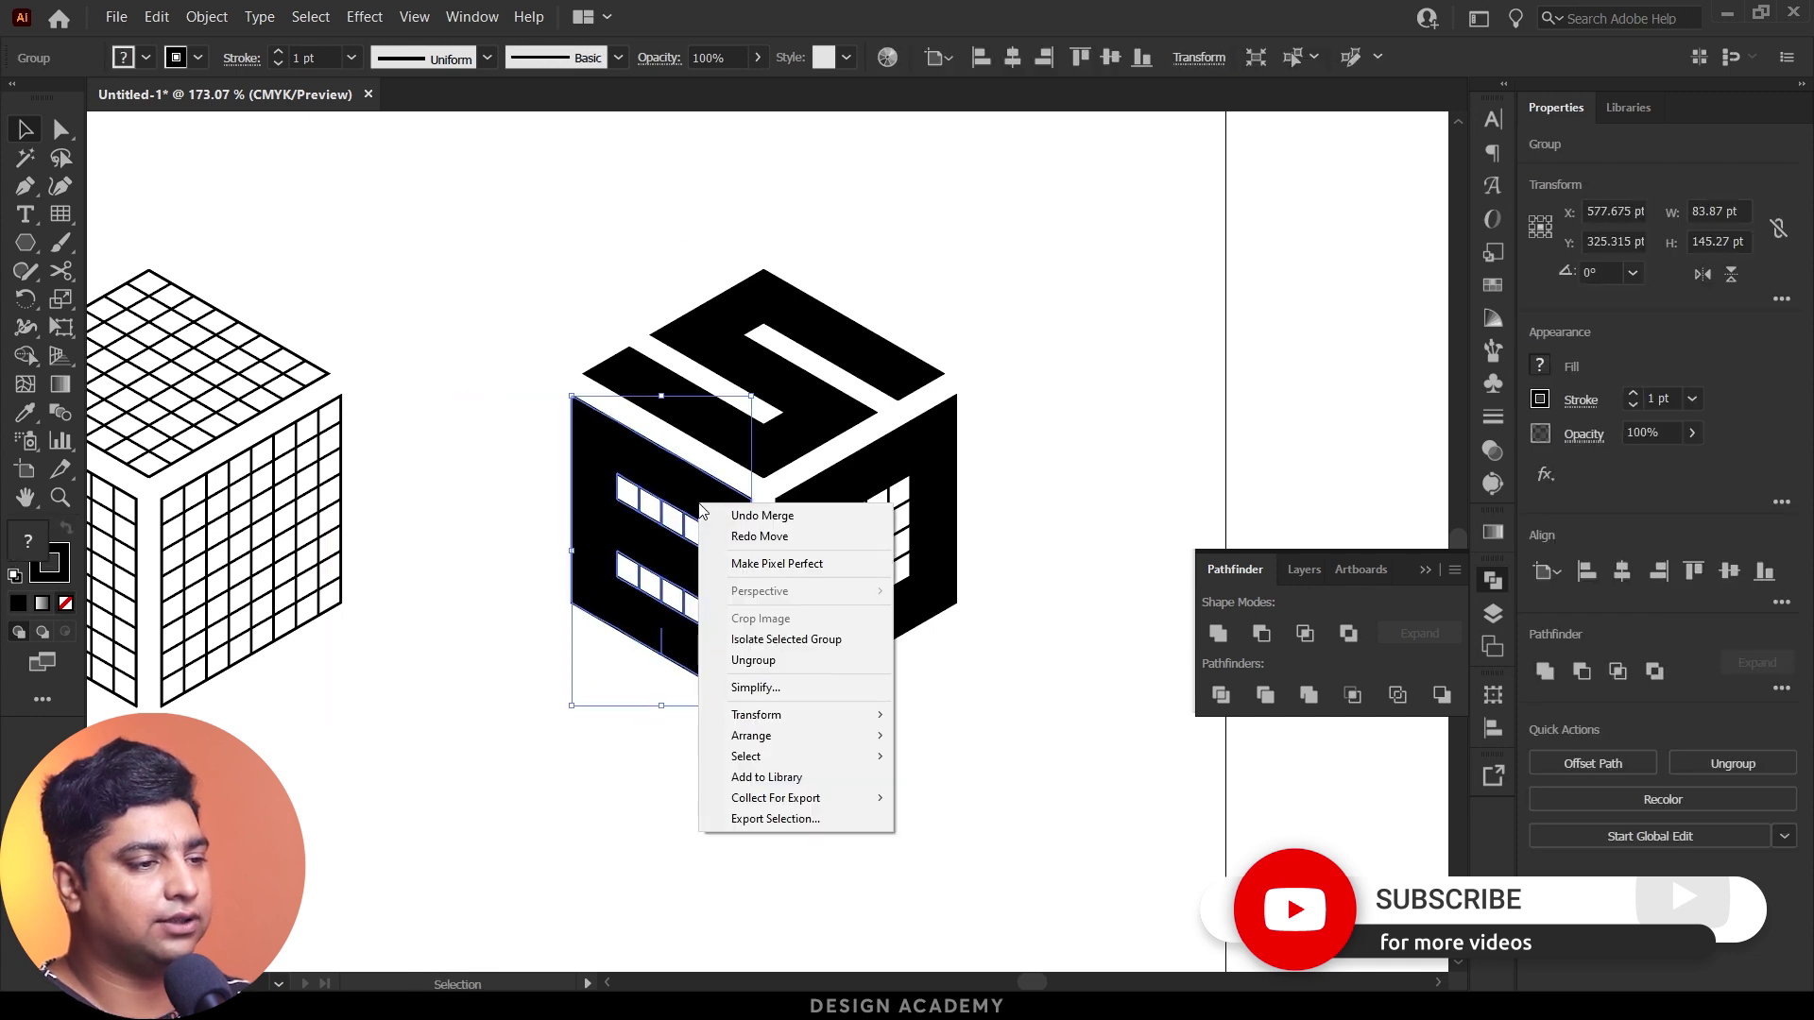
pyautogui.click(747, 658)
pyautogui.click(635, 721)
pyautogui.scroll(-1, 635, 721)
pyautogui.click(648, 503)
pyautogui.rightClick(648, 500)
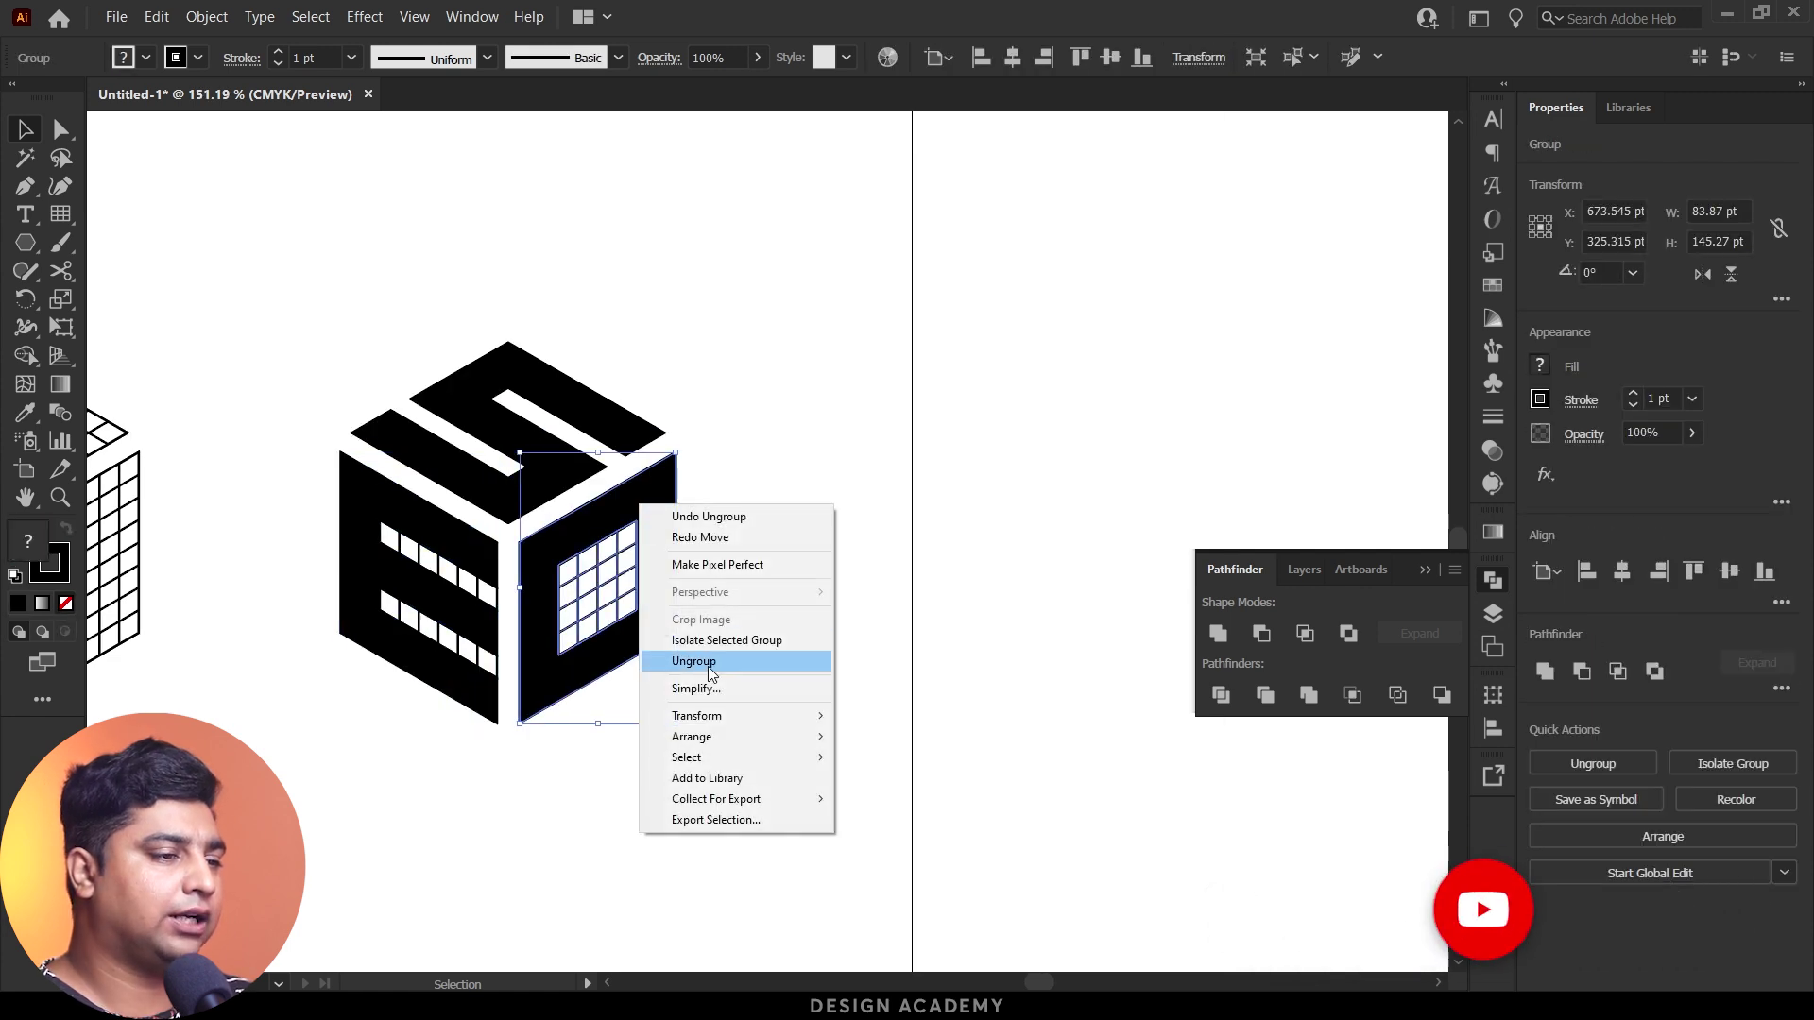
pyautogui.click(720, 665)
# Step: Move the D and S faces together onto the second artboard, away from the grid
pyautogui.click(671, 519)
pyautogui.keyDown('shift'); pyautogui.click(539, 466); pyautogui.keyUp('shift')
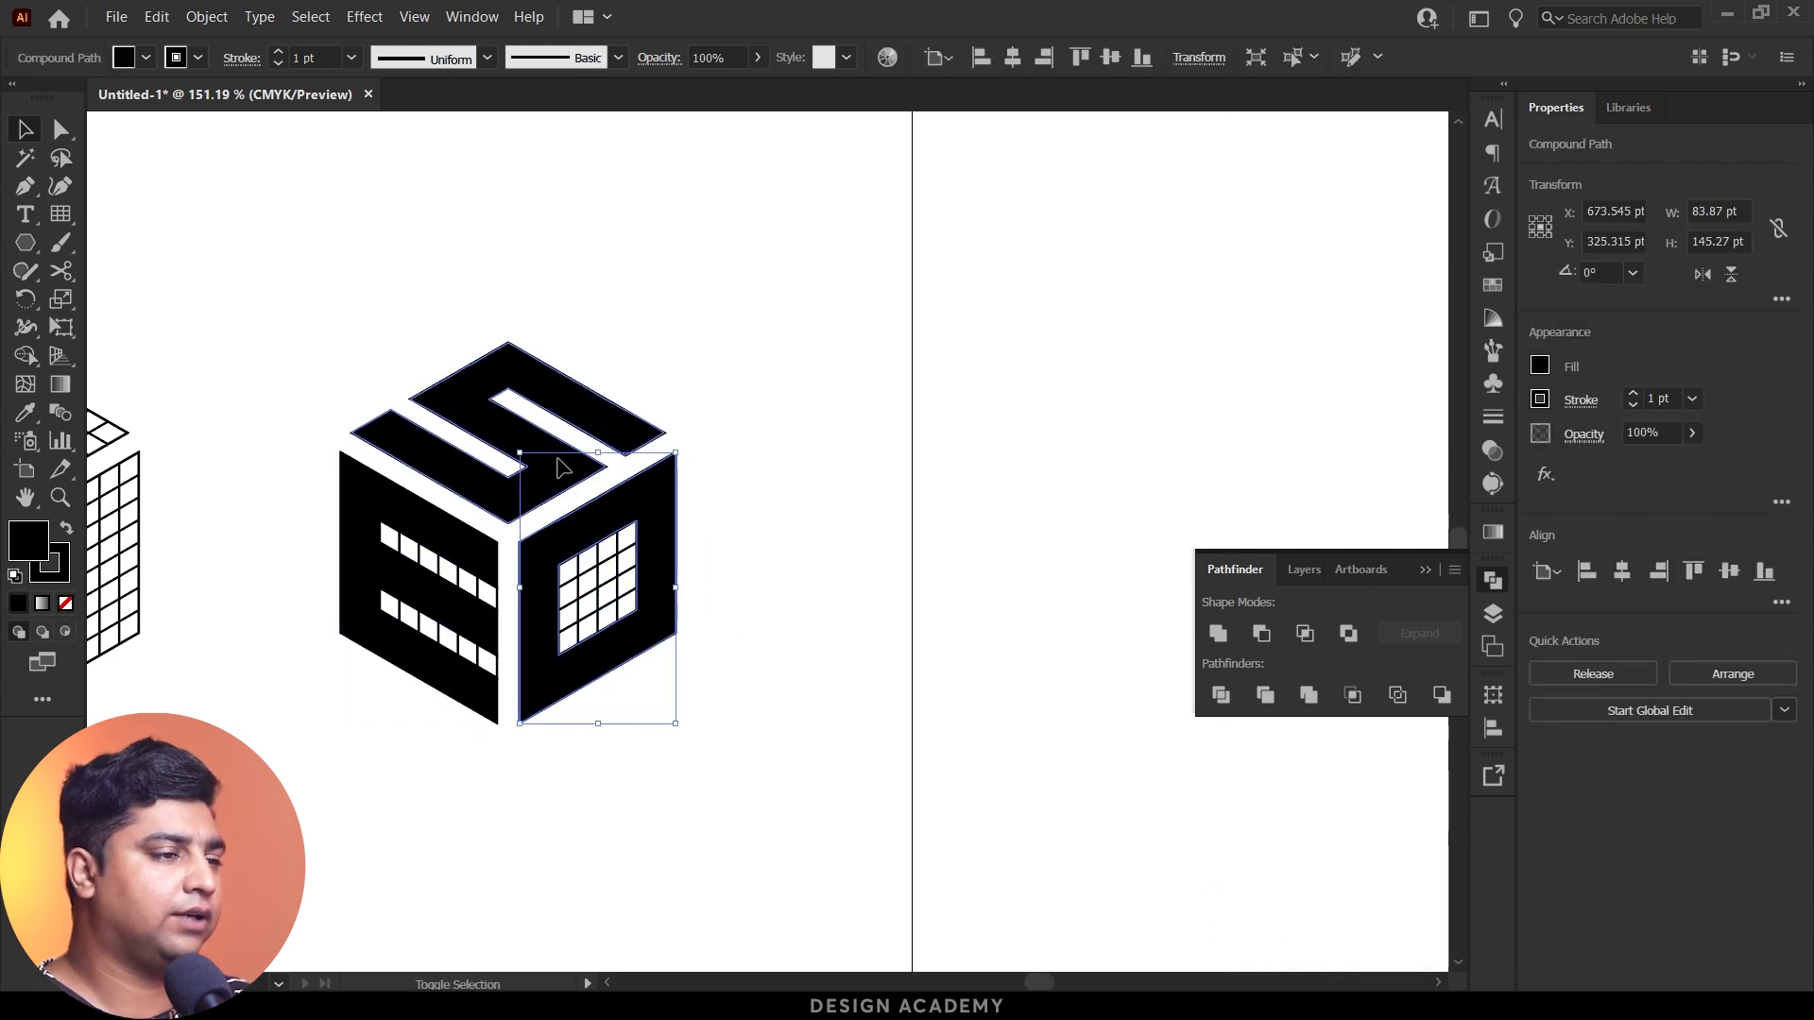
pyautogui.moveTo(472, 527)
pyautogui.mouseDown()
pyautogui.moveTo(940, 485)
pyautogui.moveTo(210, 485)
pyautogui.mouseUp()
pyautogui.moveTo(516, 518); pyautogui.dragTo(867, 518)
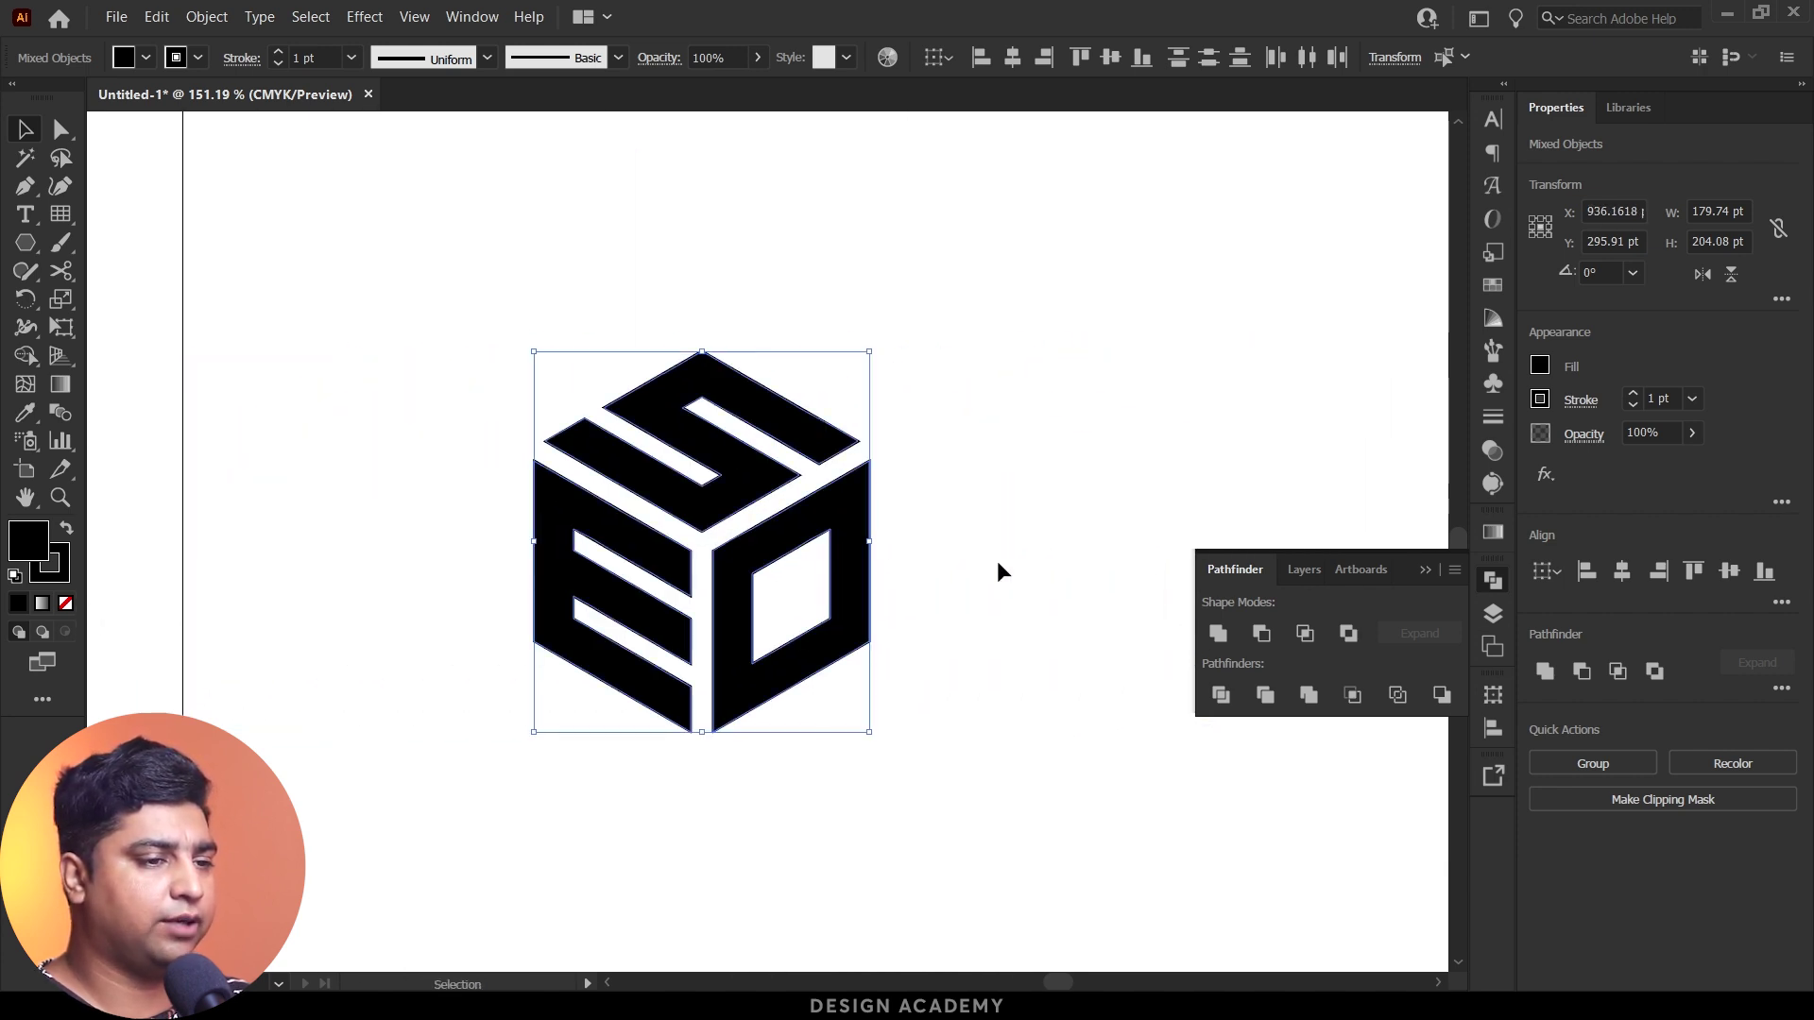
# Step: Set the stroke of every cube face to None
pyautogui.click(1488, 580)
pyautogui.click(931, 575)
pyautogui.scroll(2, 1045, 532)
pyautogui.hotkey('ctrl', 'a')
pyautogui.click(59, 573)
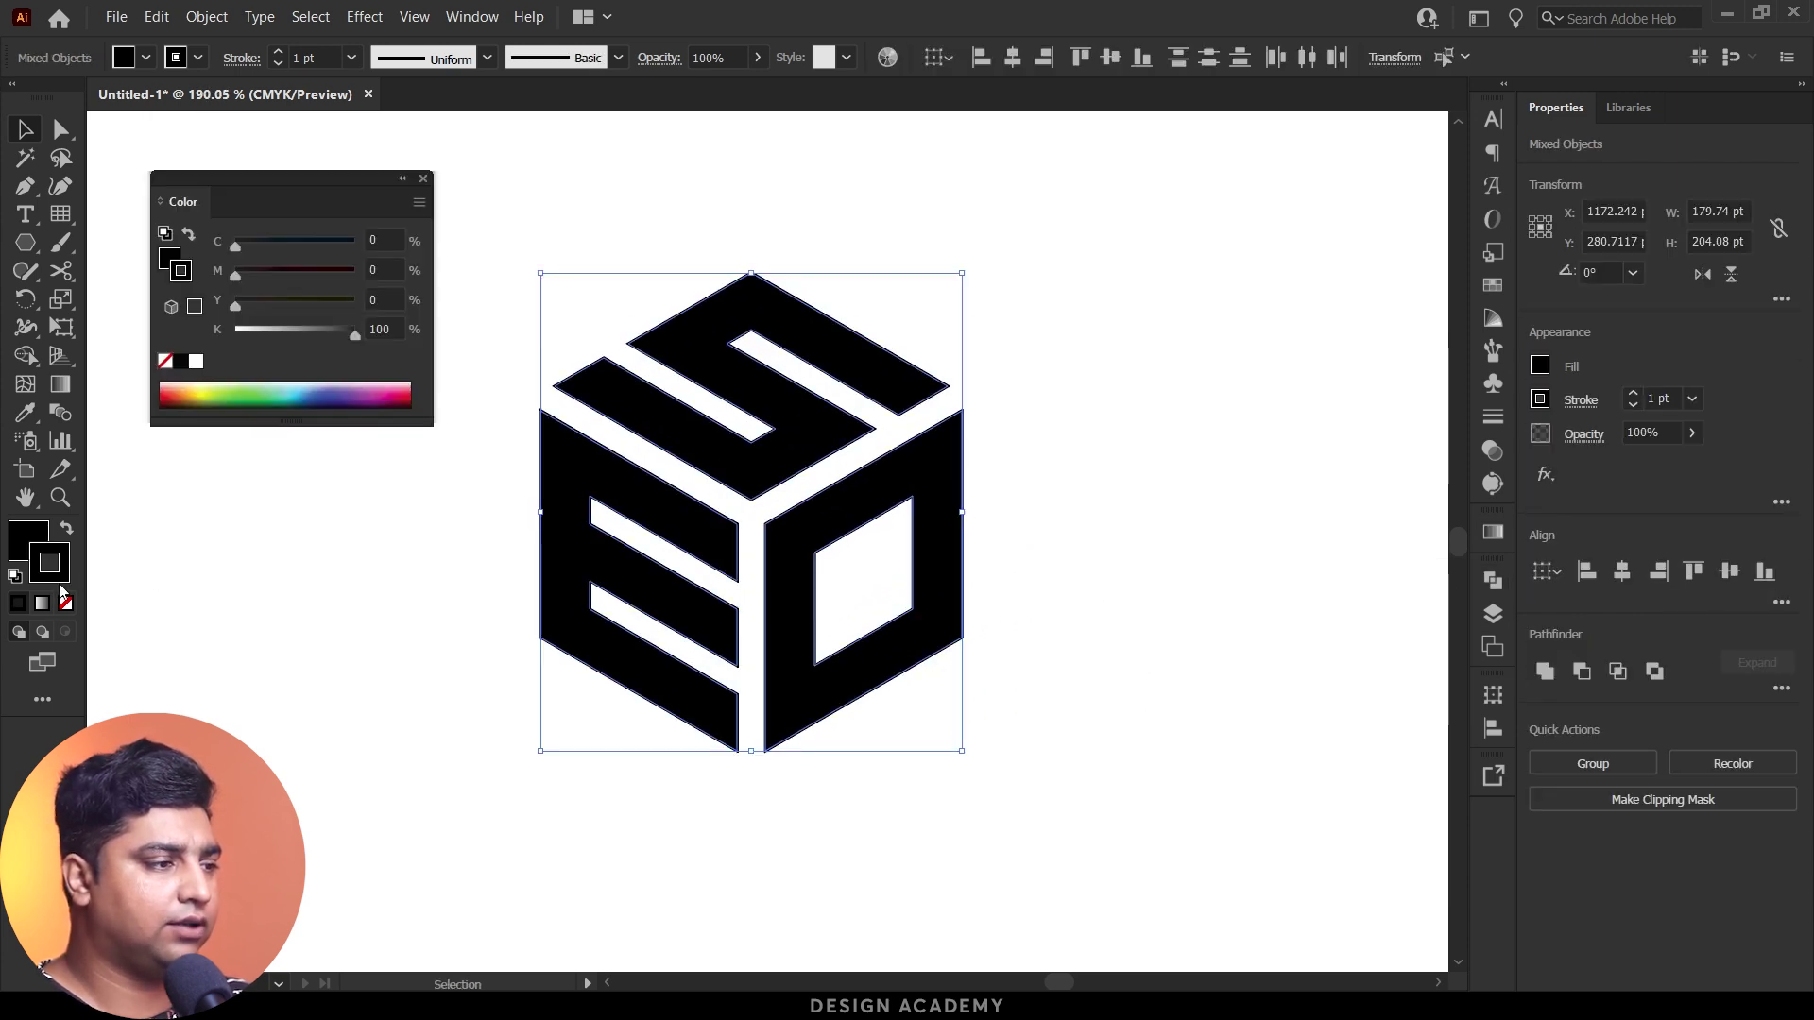
pyautogui.click(64, 606)
pyautogui.click(319, 489)
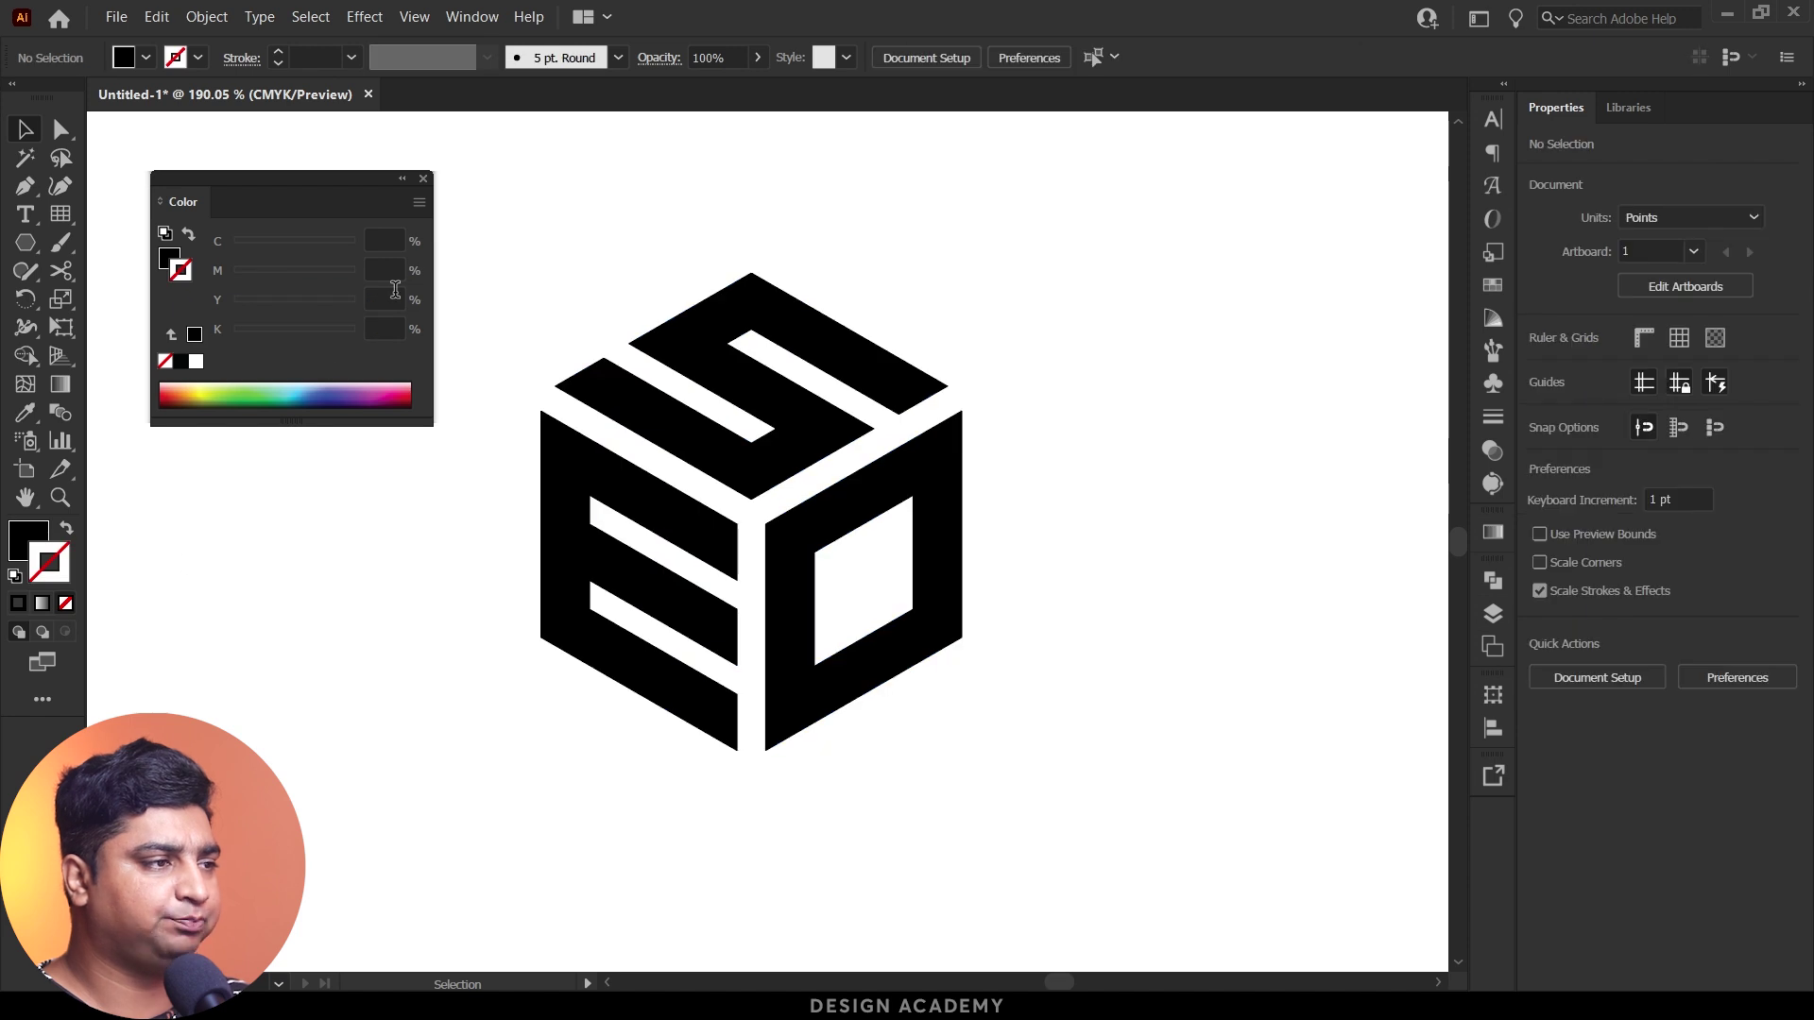
# Step: Select the S face and bring up the Swatches panel
pyautogui.hotkey('ctrl', 'a')
pyautogui.click(756, 482)
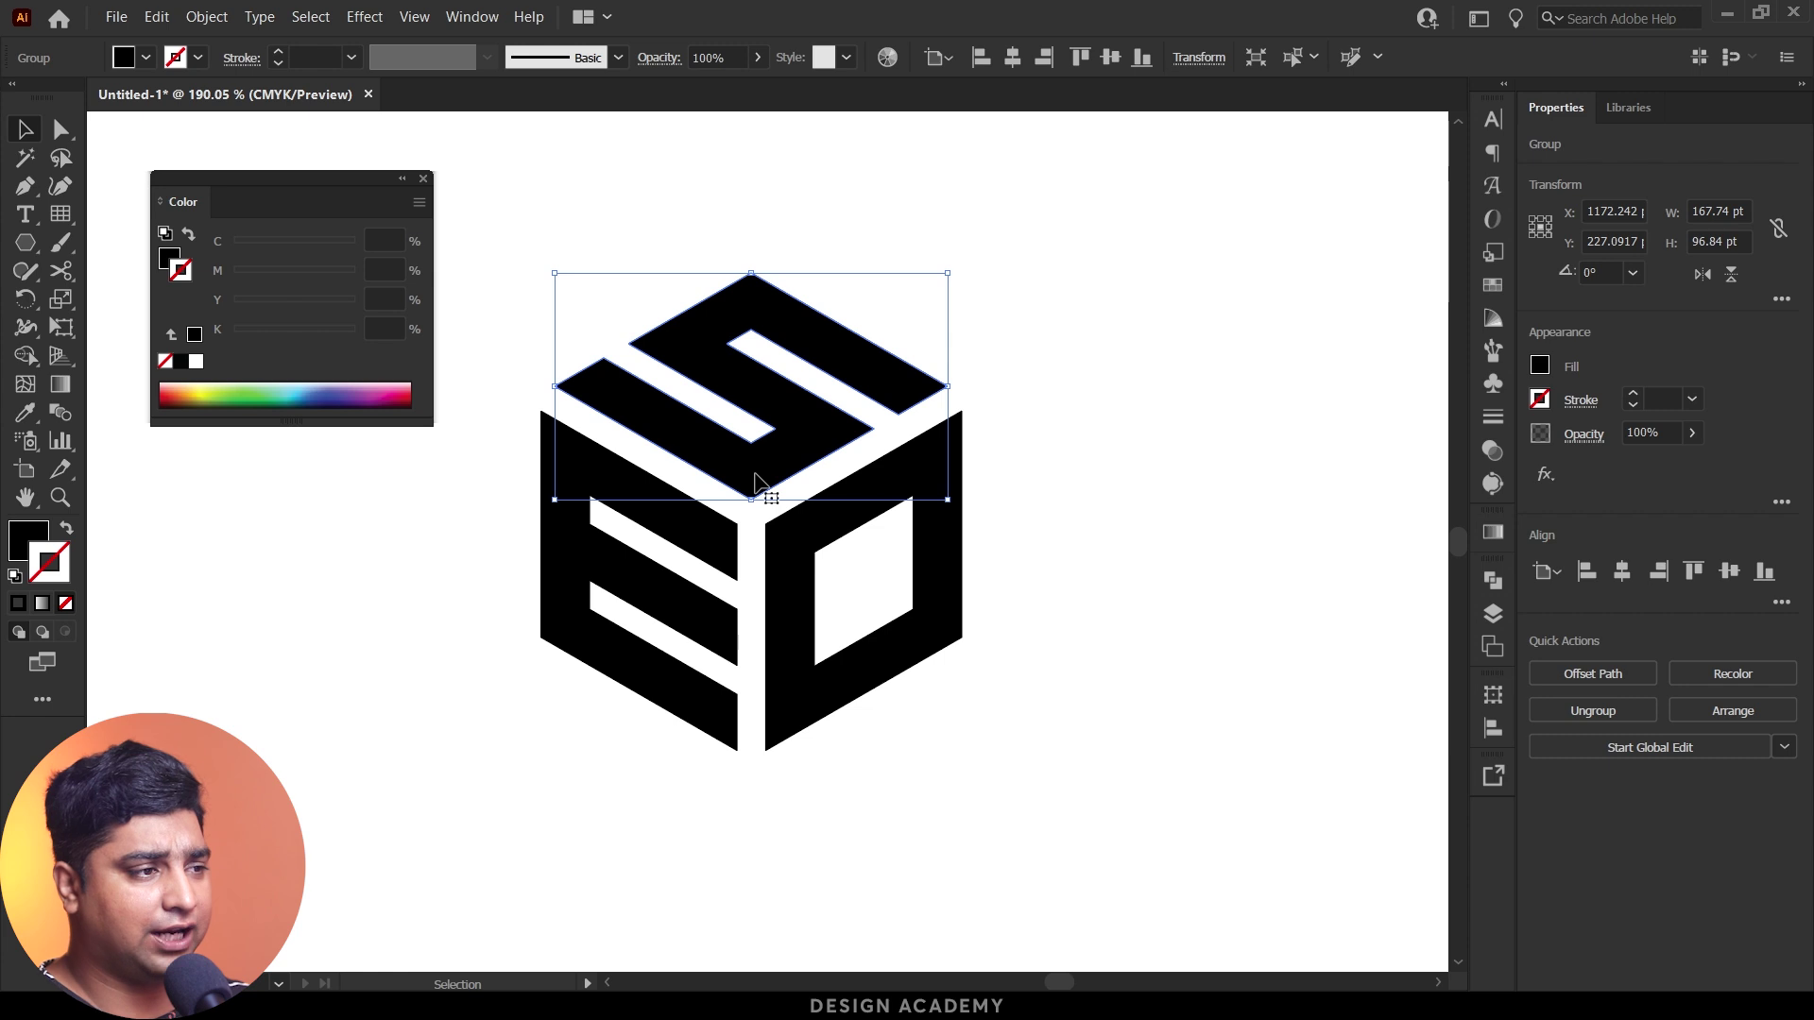
pyautogui.click(1492, 533)
pyautogui.click(1489, 510)
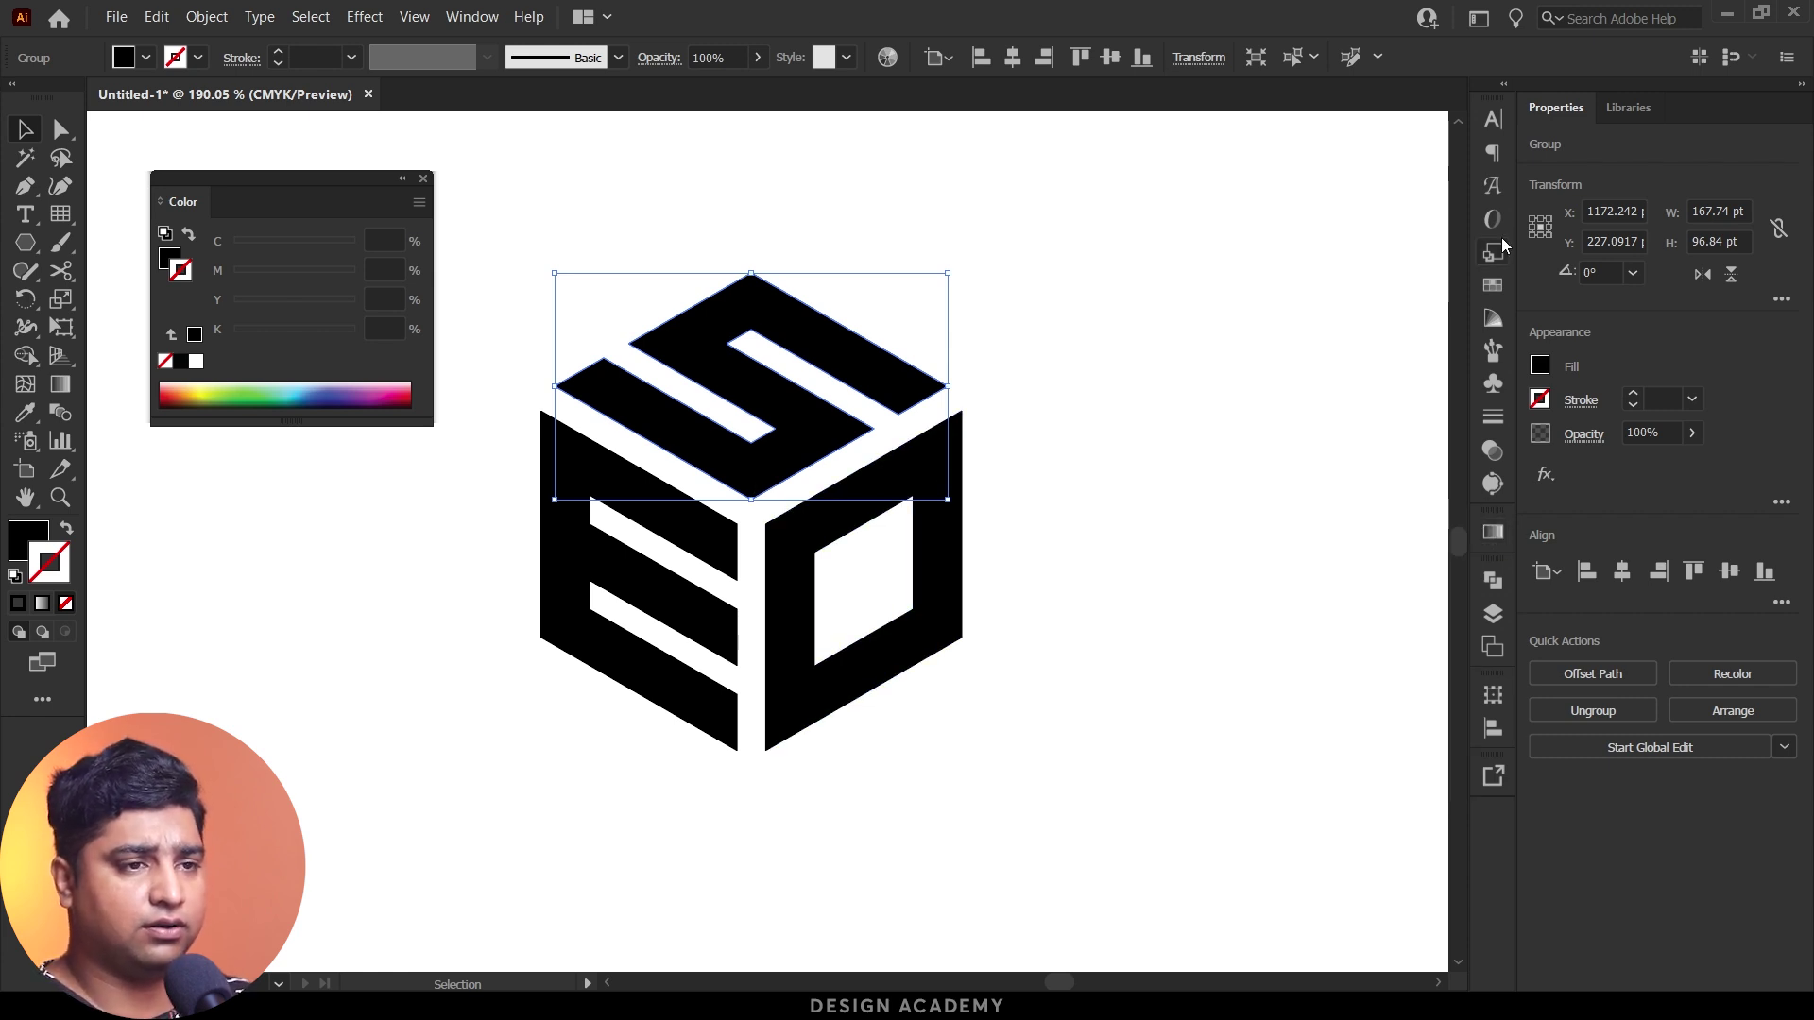
pyautogui.click(1493, 286)
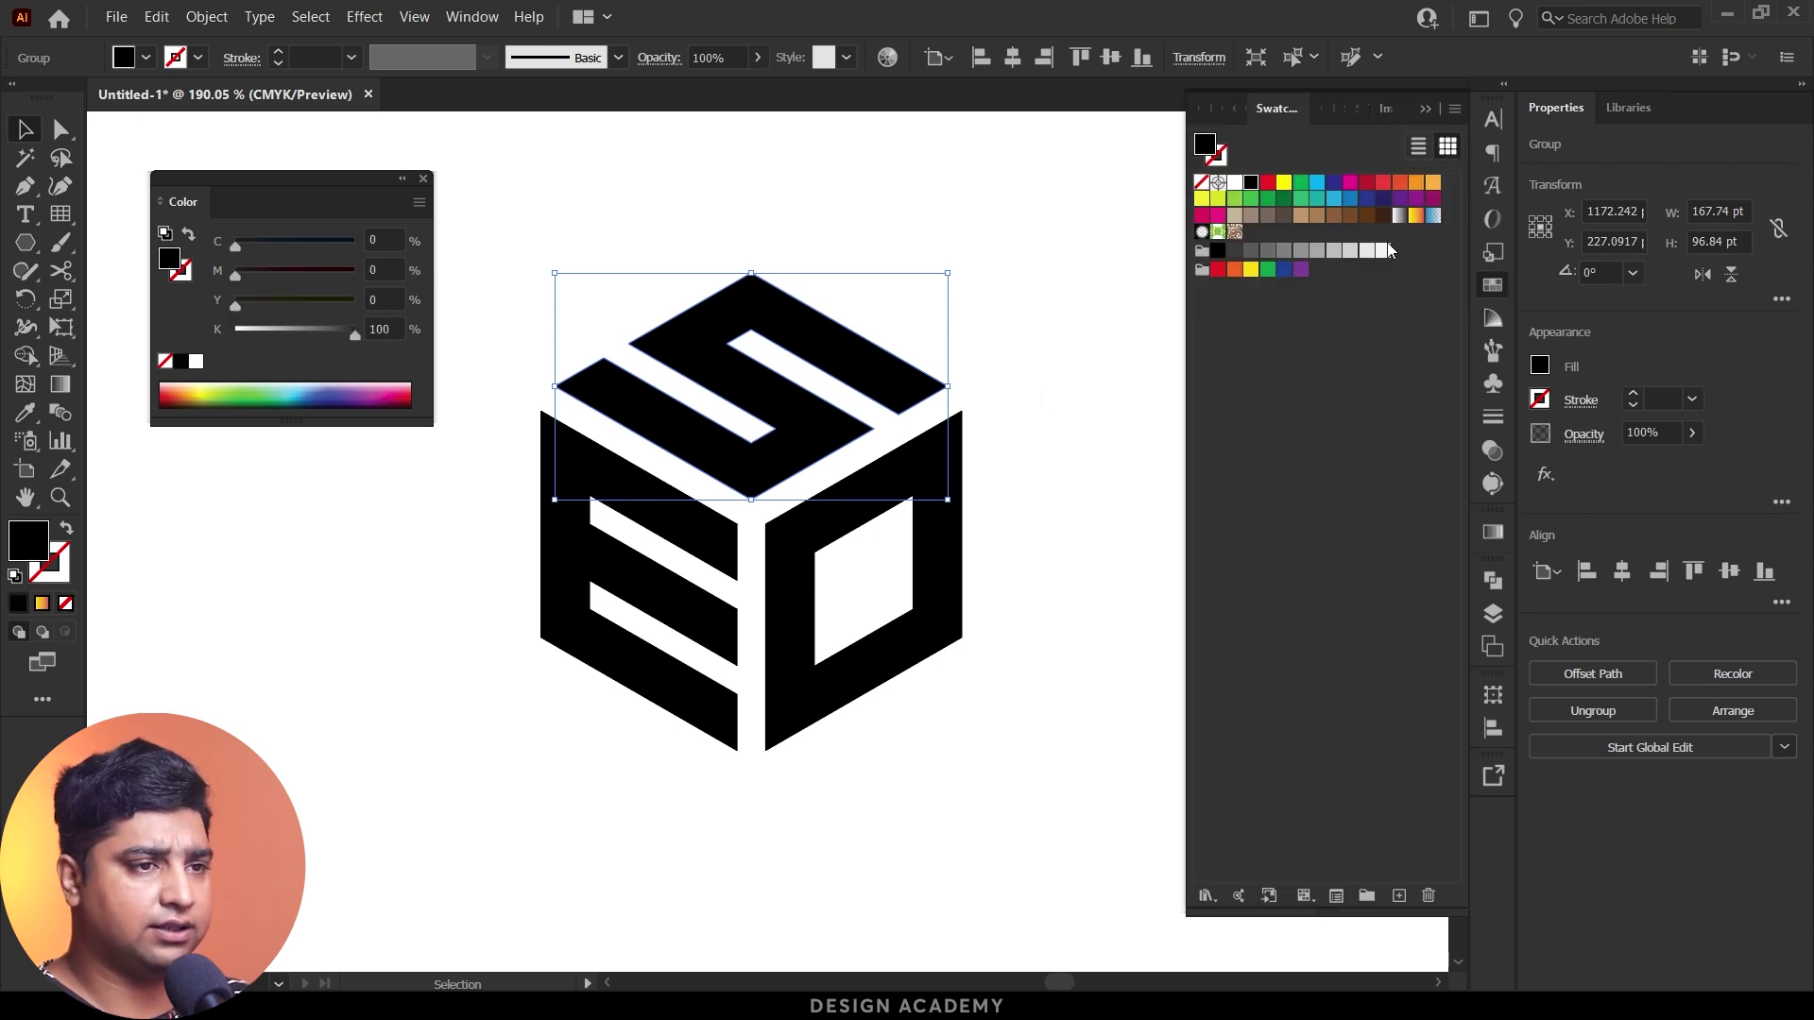
# Step: Give the S a diagonal orange-yellow gradient, yellow top right, and eyedropper it onto E and D
pyautogui.click(1415, 216)
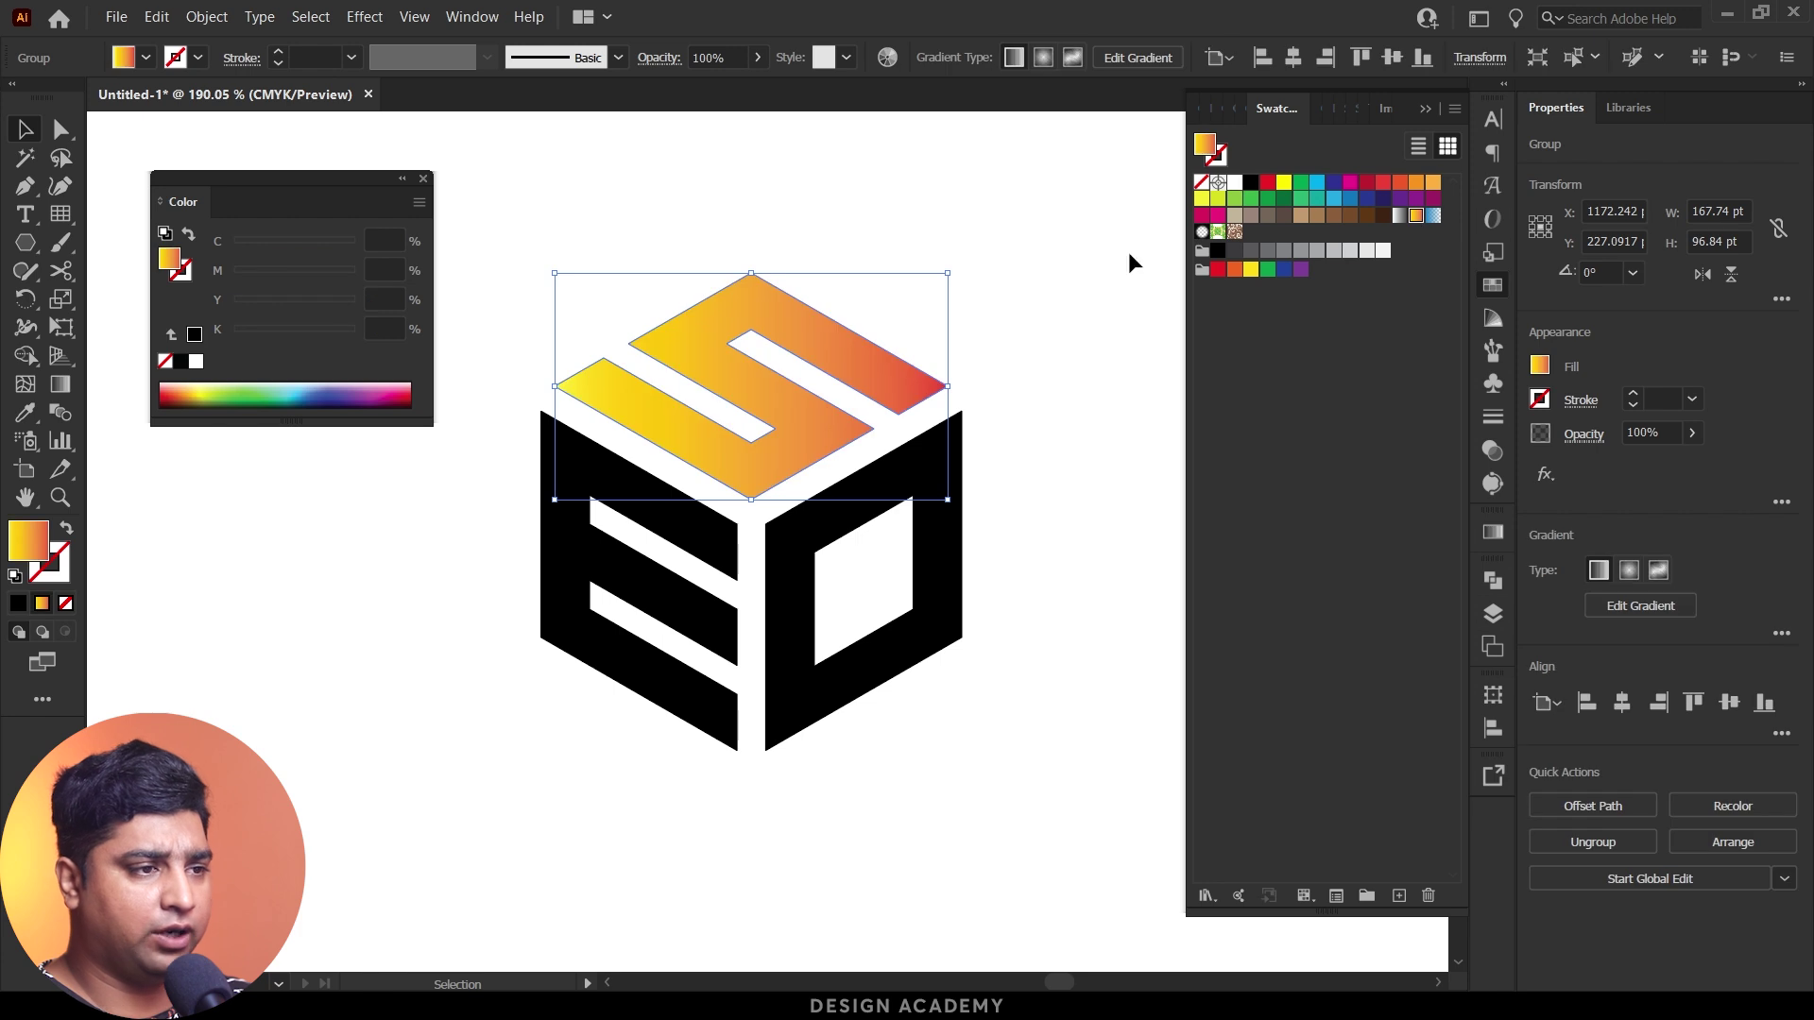
pyautogui.click(905, 302)
pyautogui.click(765, 414)
pyautogui.press('g')
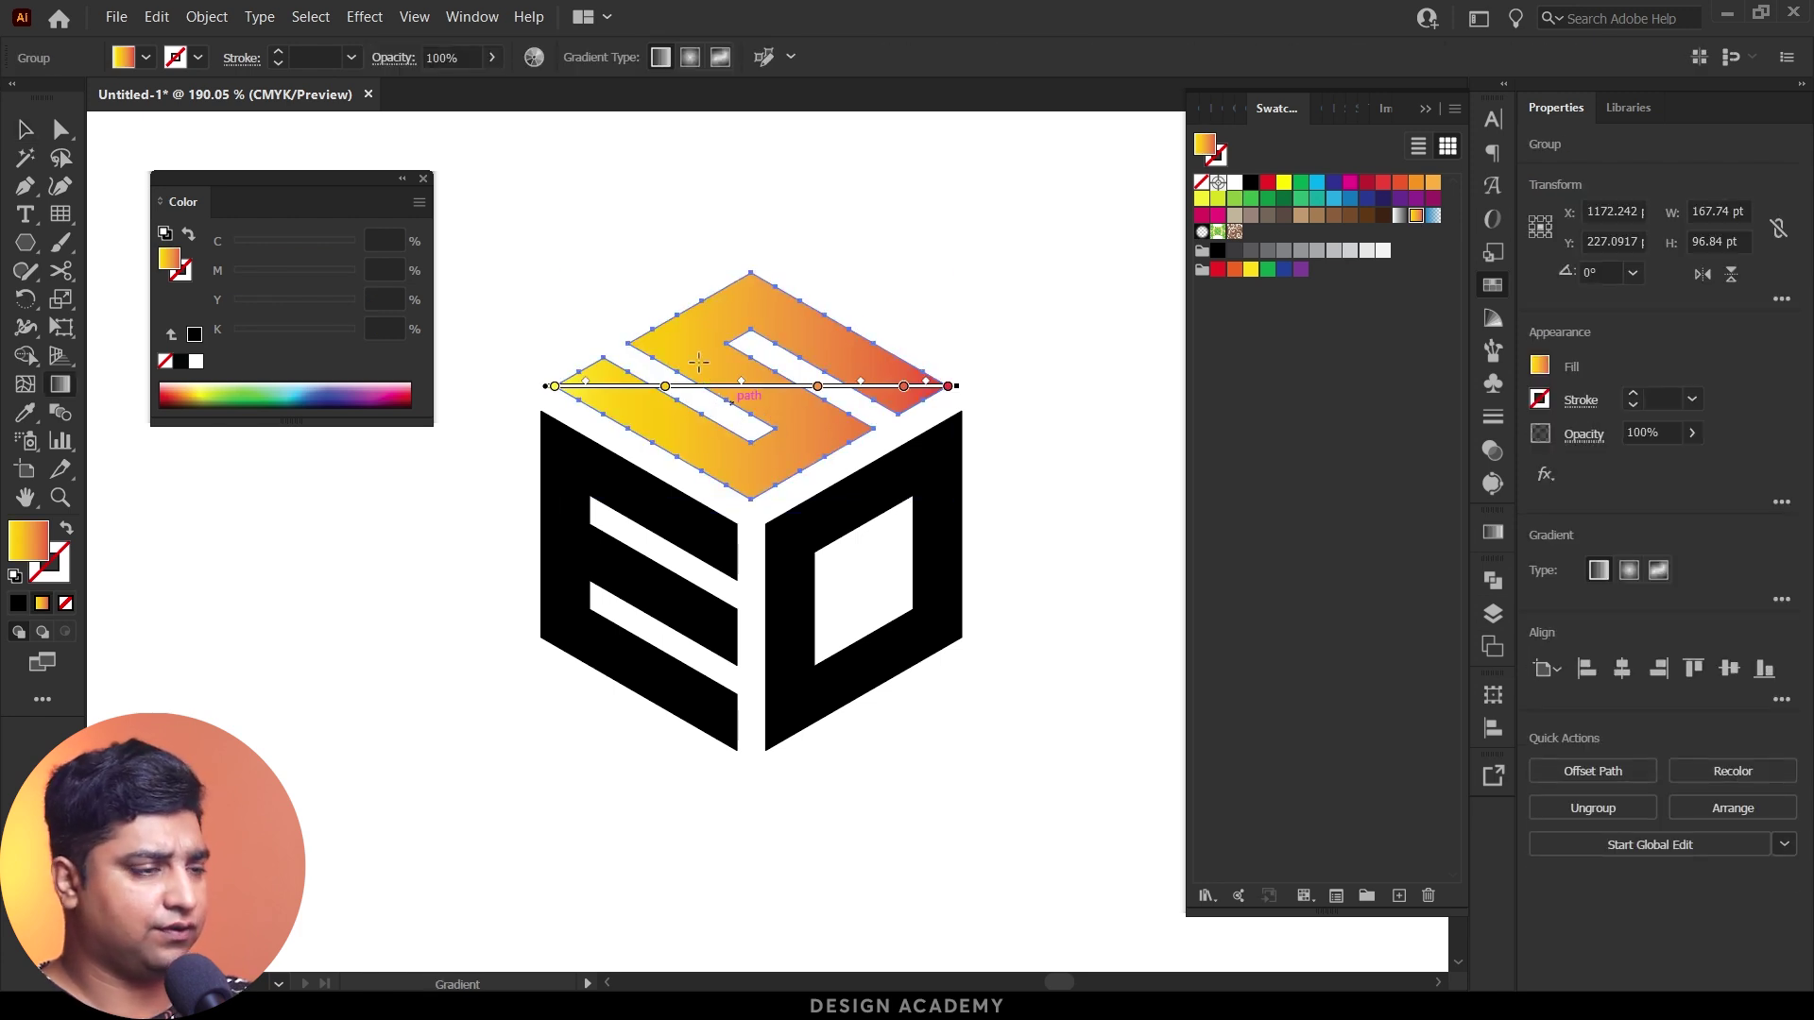
pyautogui.moveTo(818, 263); pyautogui.dragTo(655, 456)
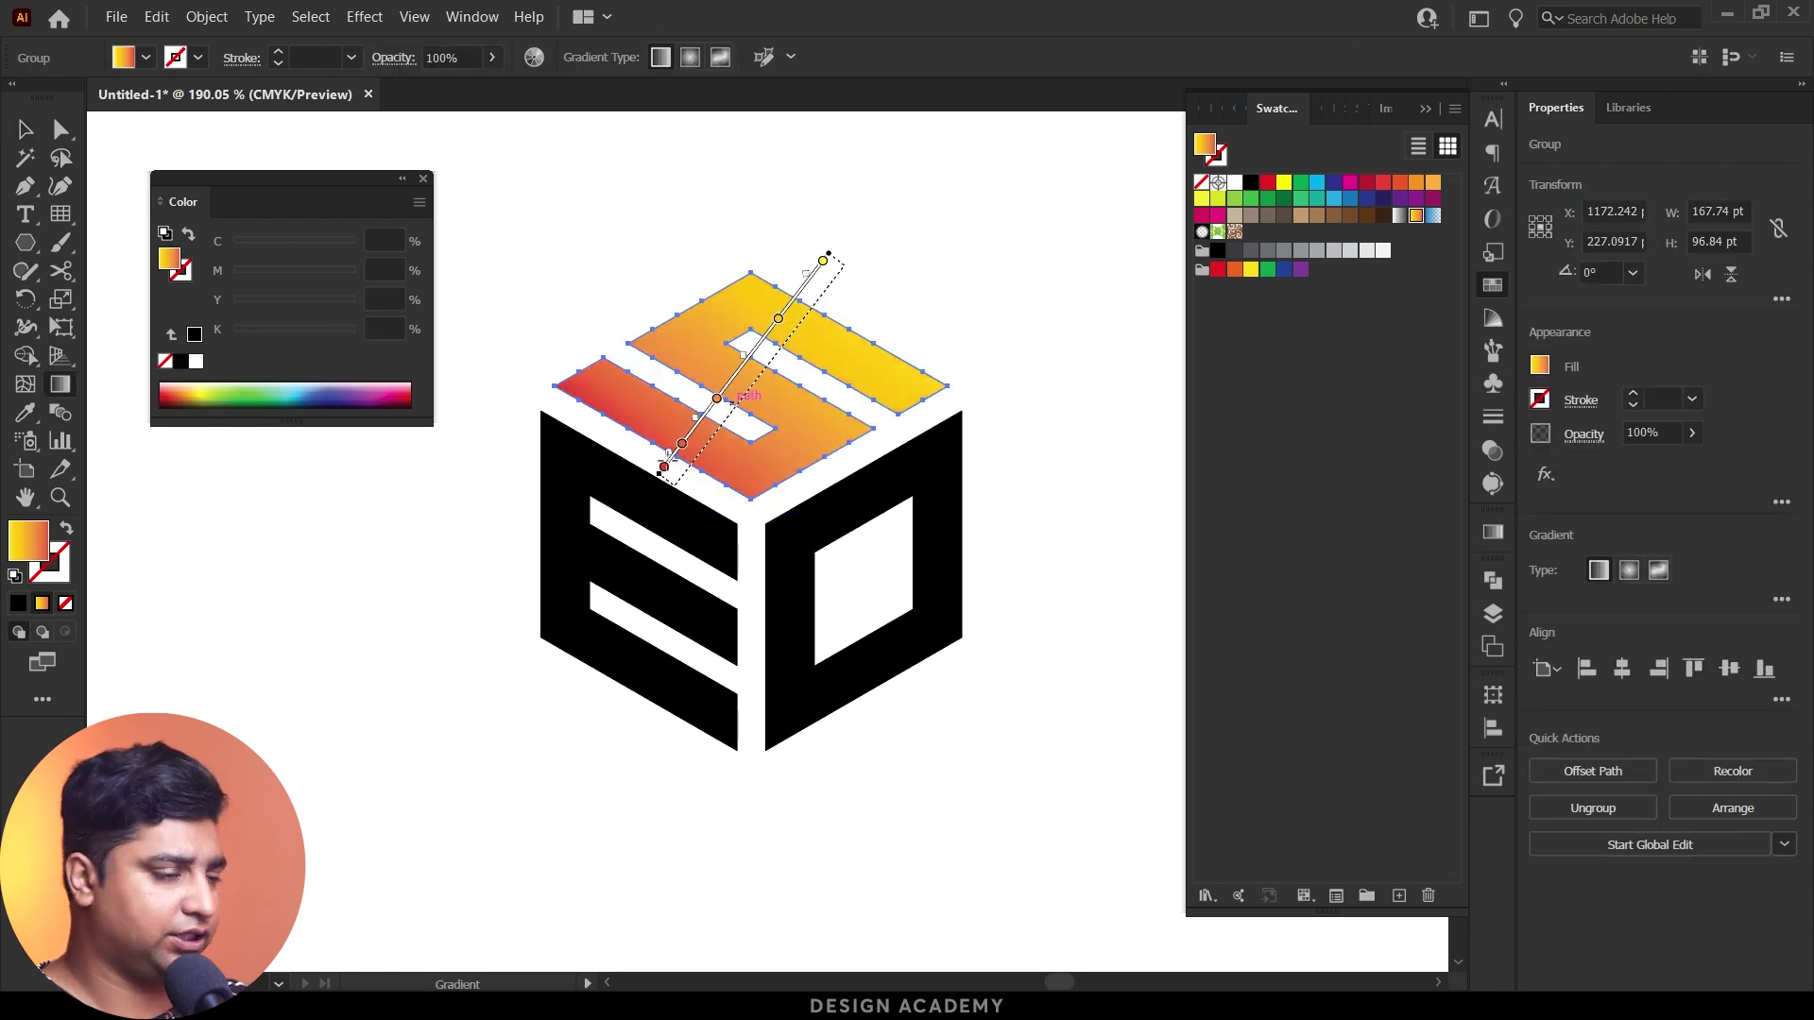
pyautogui.press('v')
pyautogui.moveTo(456, 520); pyautogui.dragTo(964, 657)
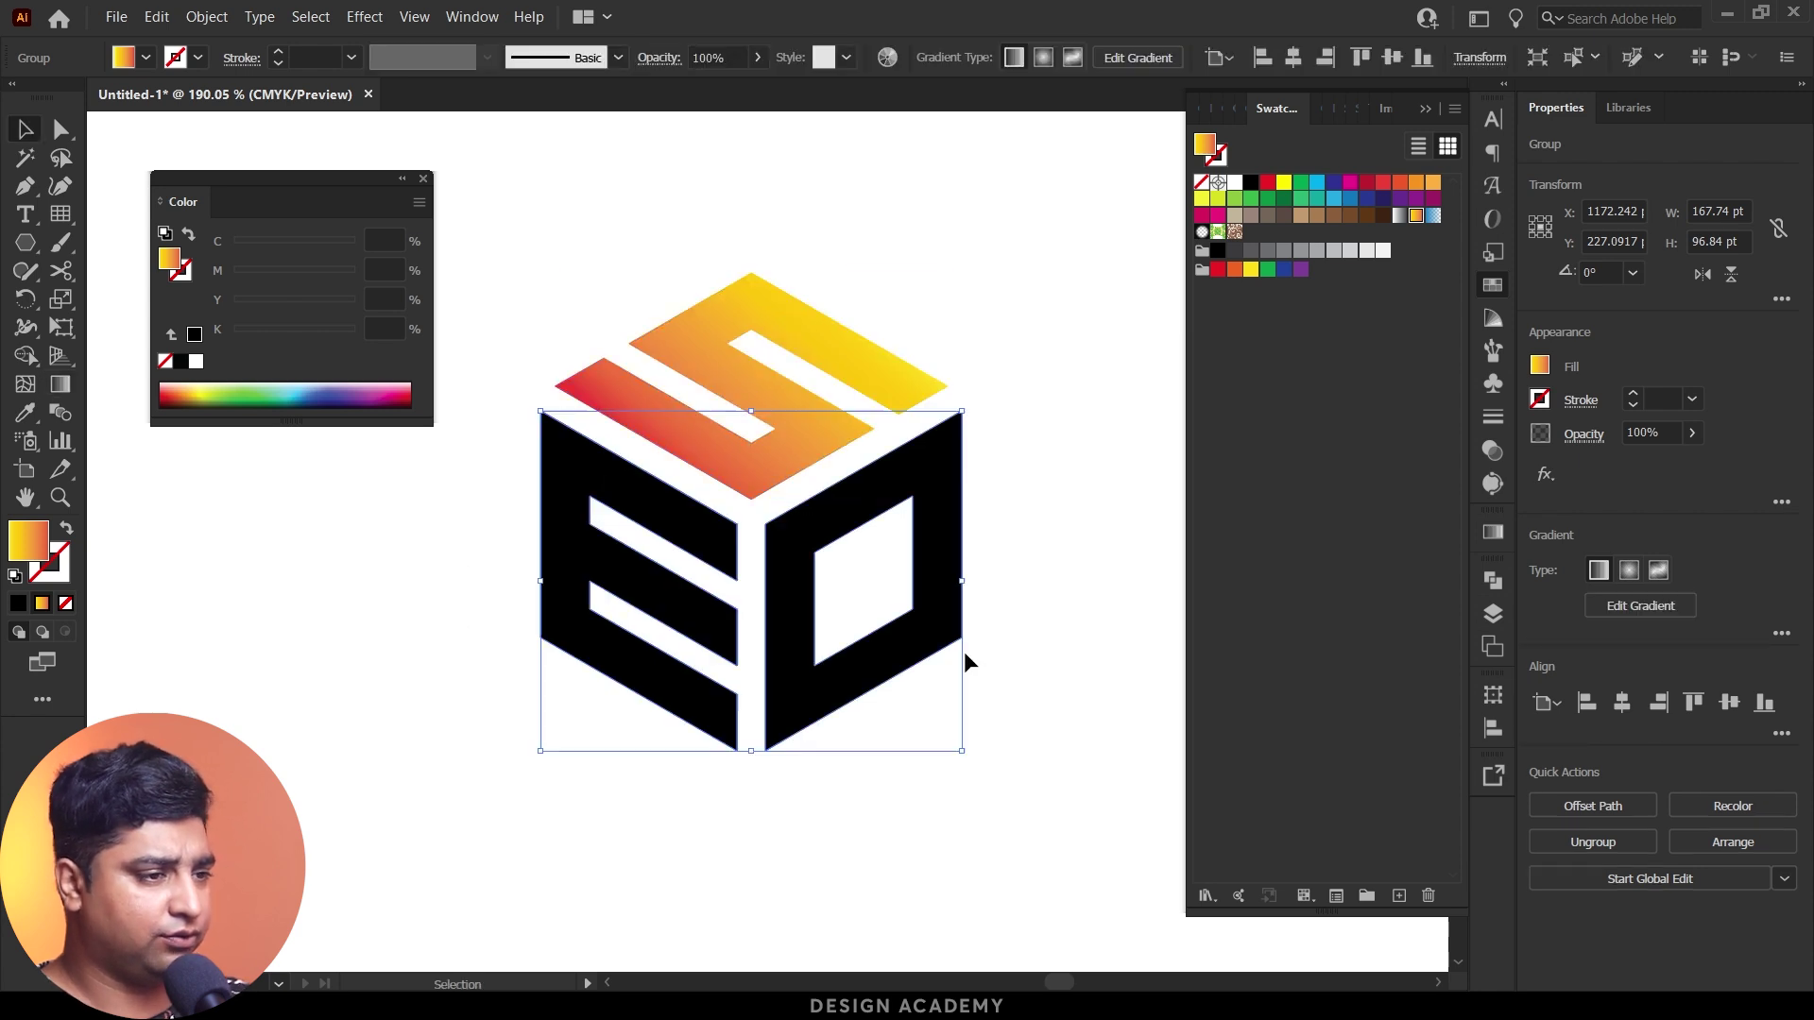
pyautogui.click(27, 414)
# Step: Apply the sampled gradient and run the E face's gradient vertically, yellow top to red bottom
pyautogui.click(757, 417)
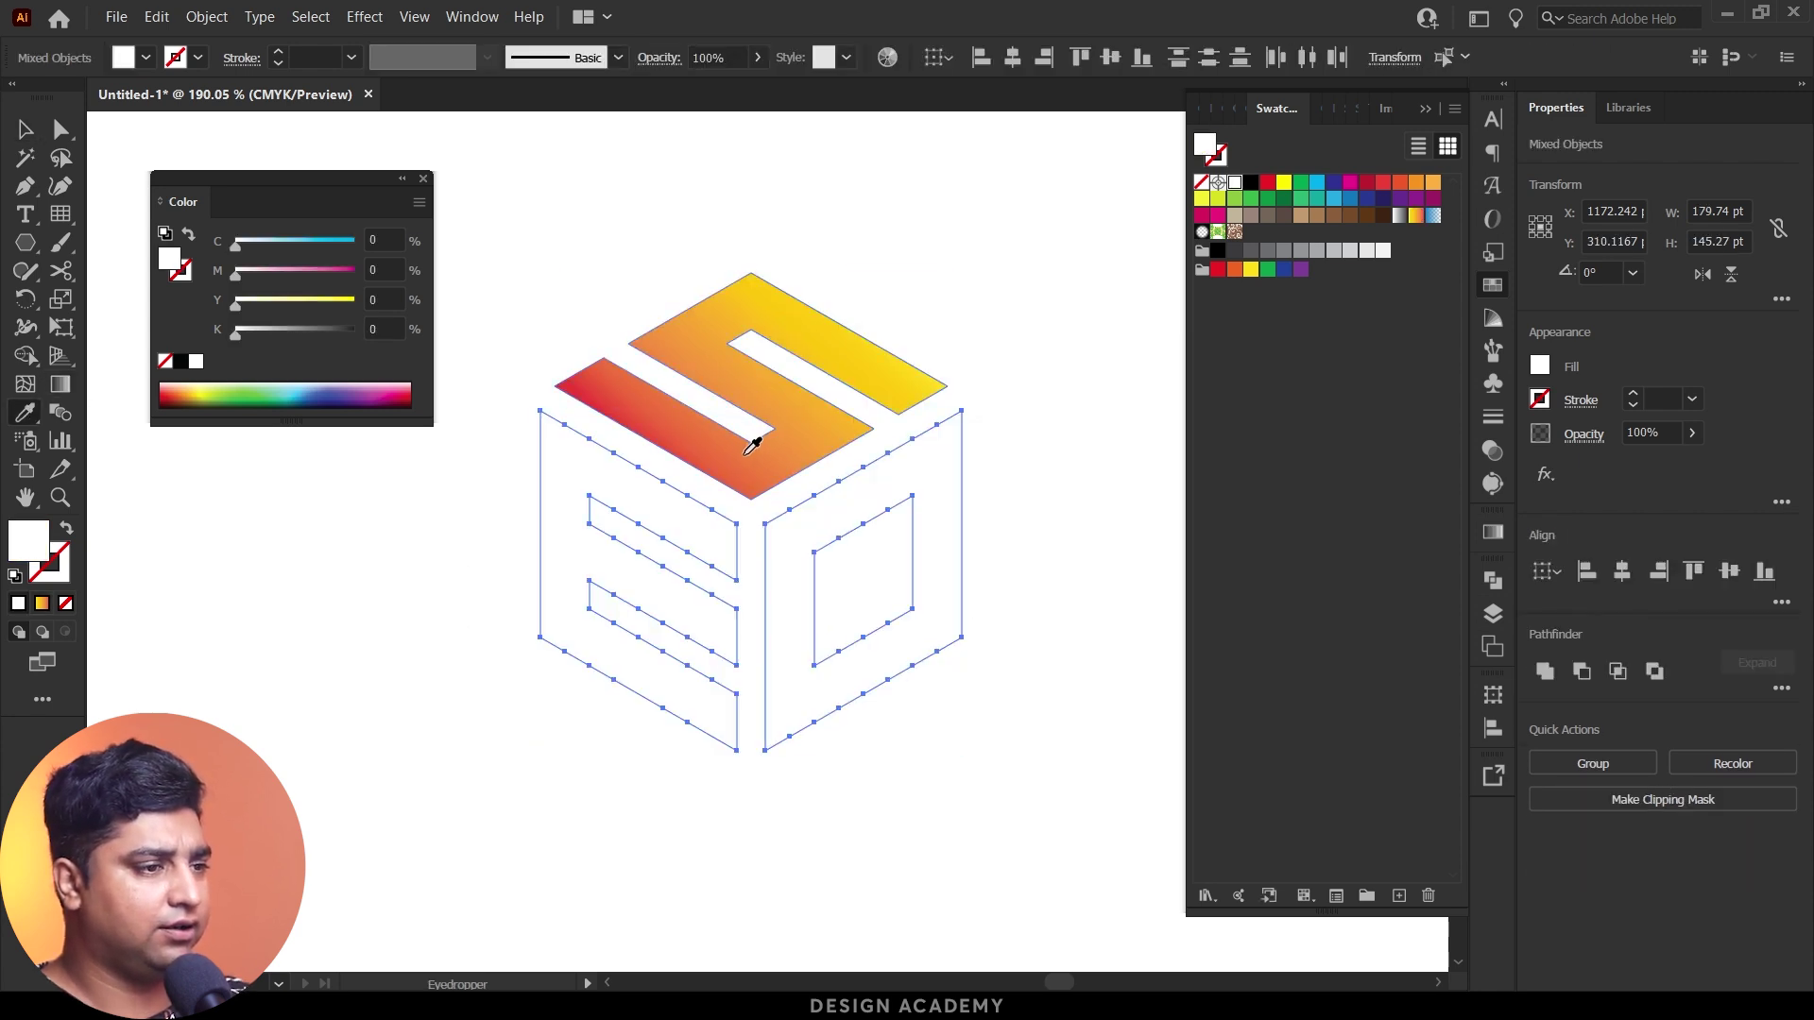
pyautogui.press('v')
pyautogui.click(461, 499)
pyautogui.click(586, 540)
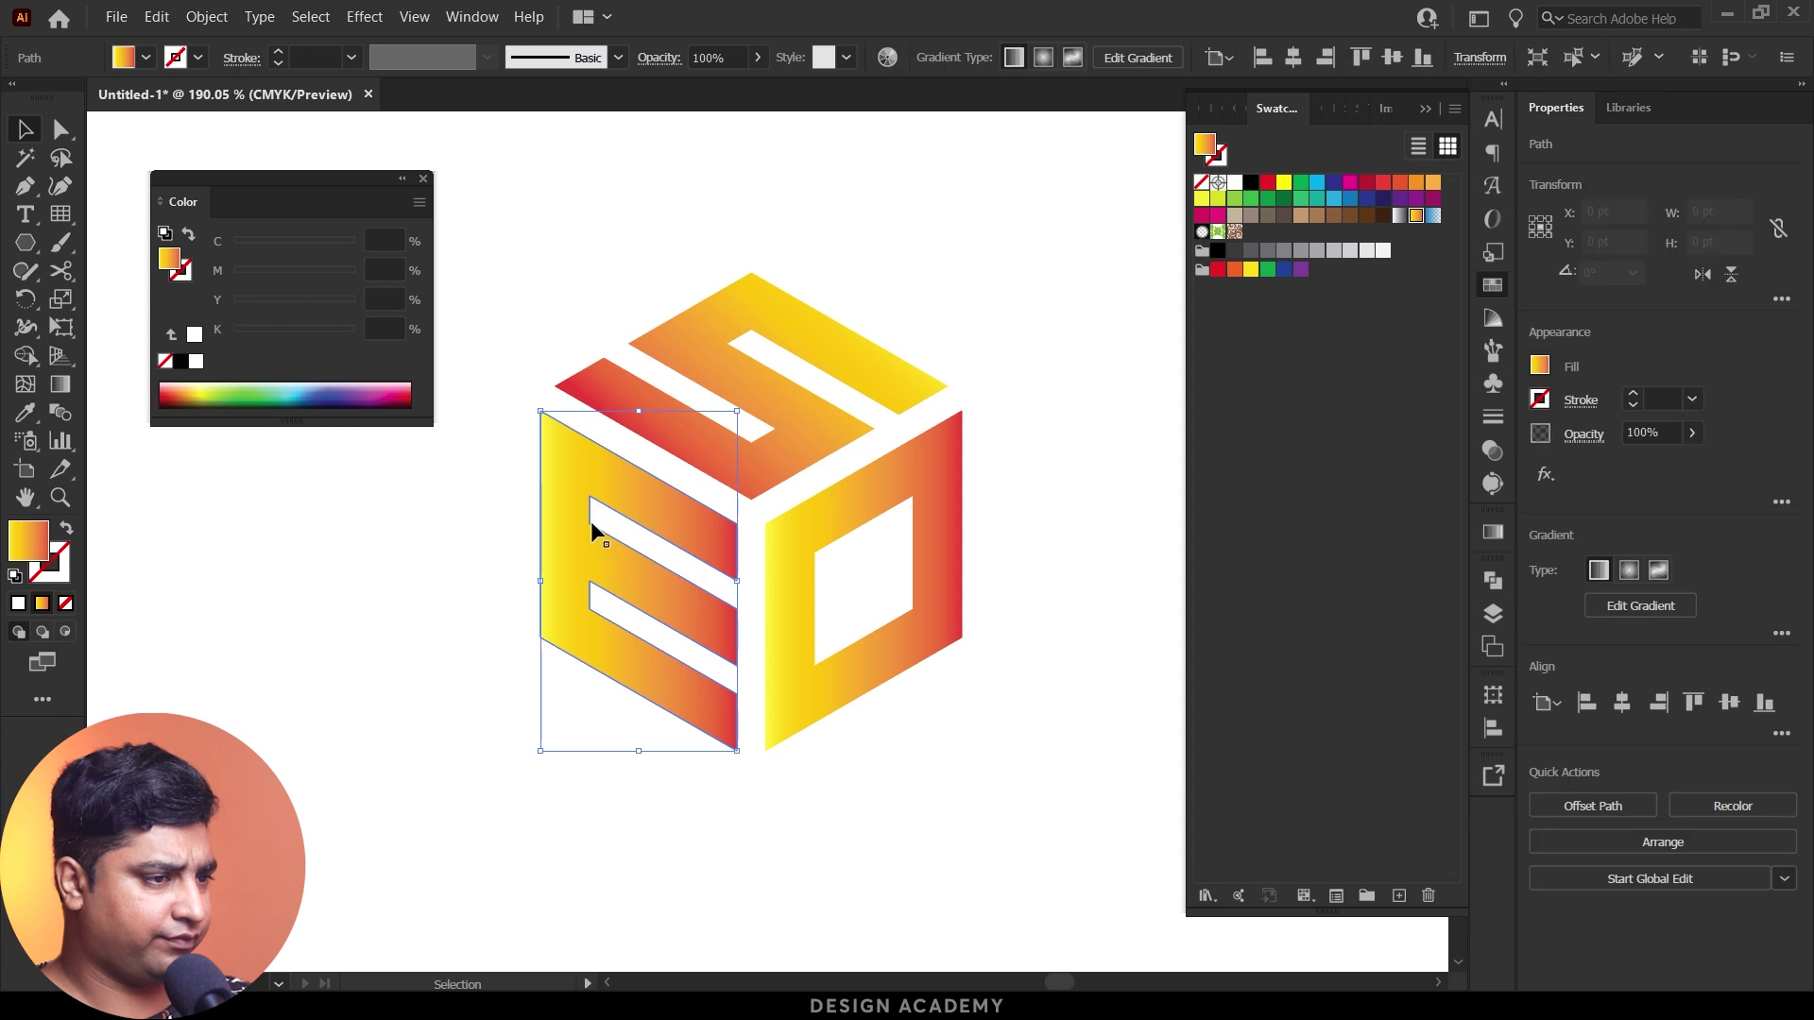
pyautogui.press('g')
pyautogui.moveTo(646, 435); pyautogui.dragTo(643, 726)
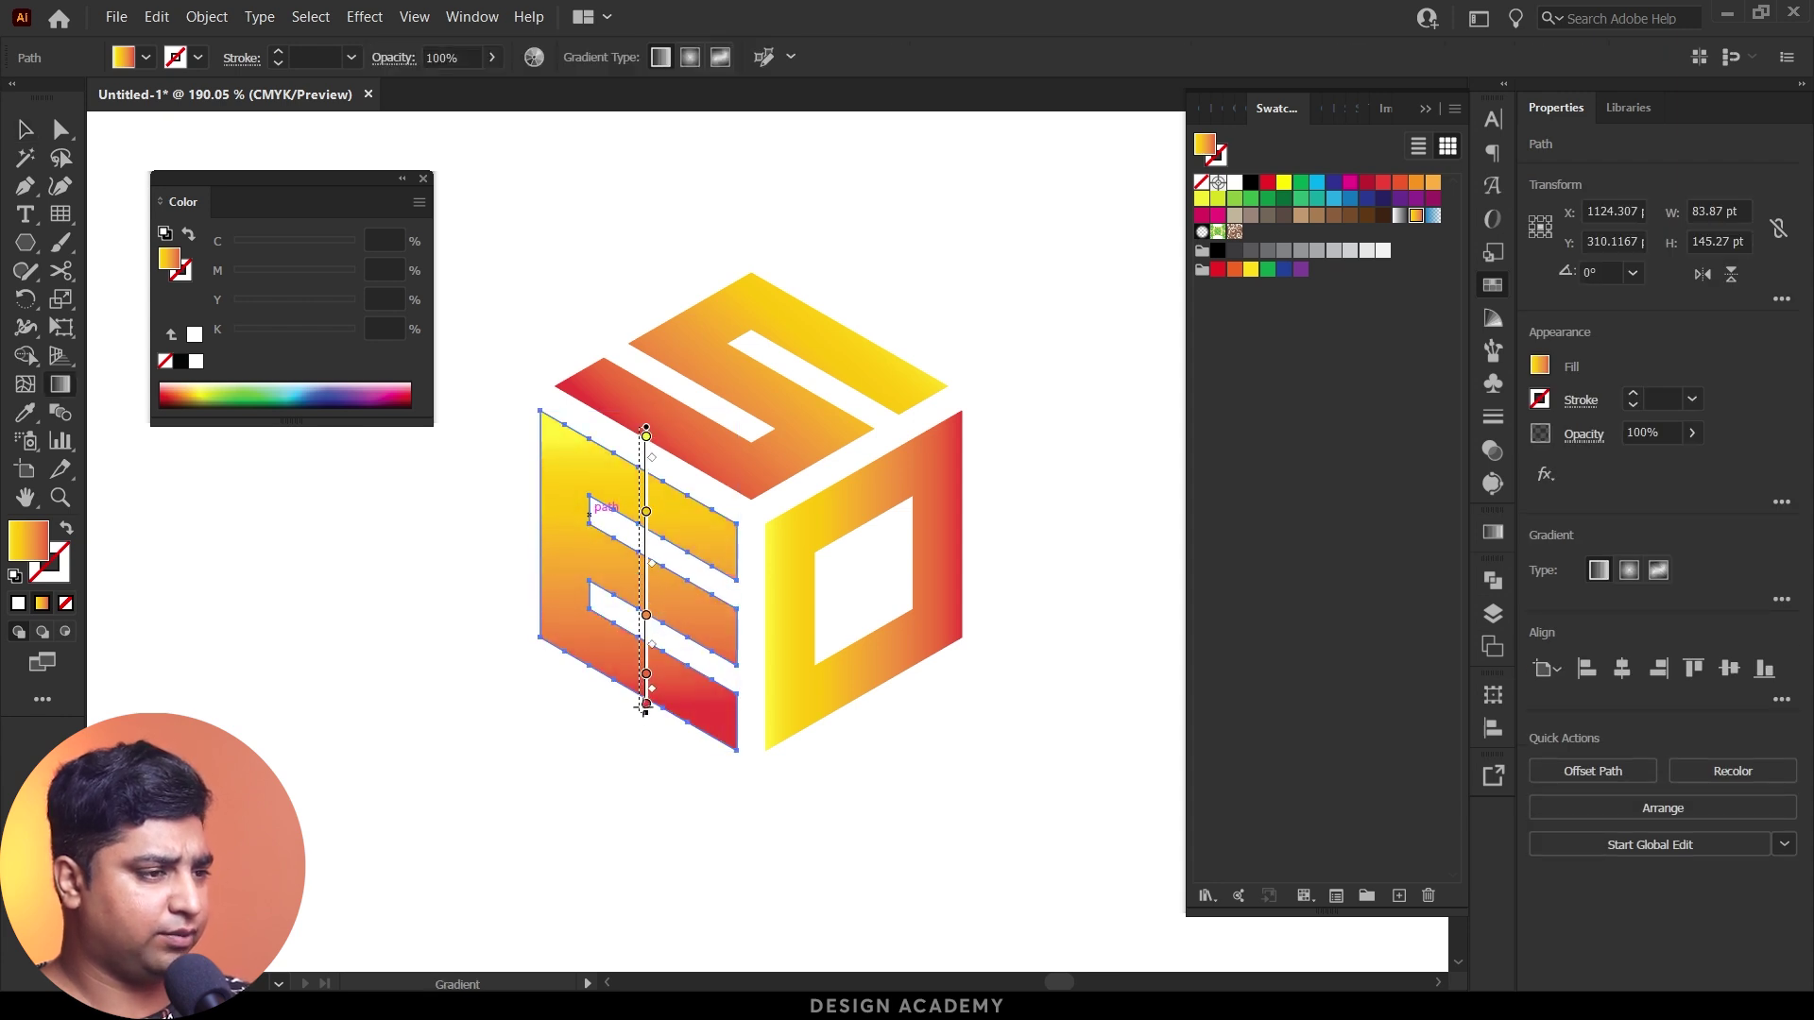
# Step: Run the D face's gradient vertically yellow to red, then reselect D for the Gradient panel
pyautogui.press('v')
pyautogui.click(788, 647)
pyautogui.press('g')
pyautogui.moveTo(863, 416); pyautogui.dragTo(862, 723)
pyautogui.press('v')
pyautogui.click(1013, 692)
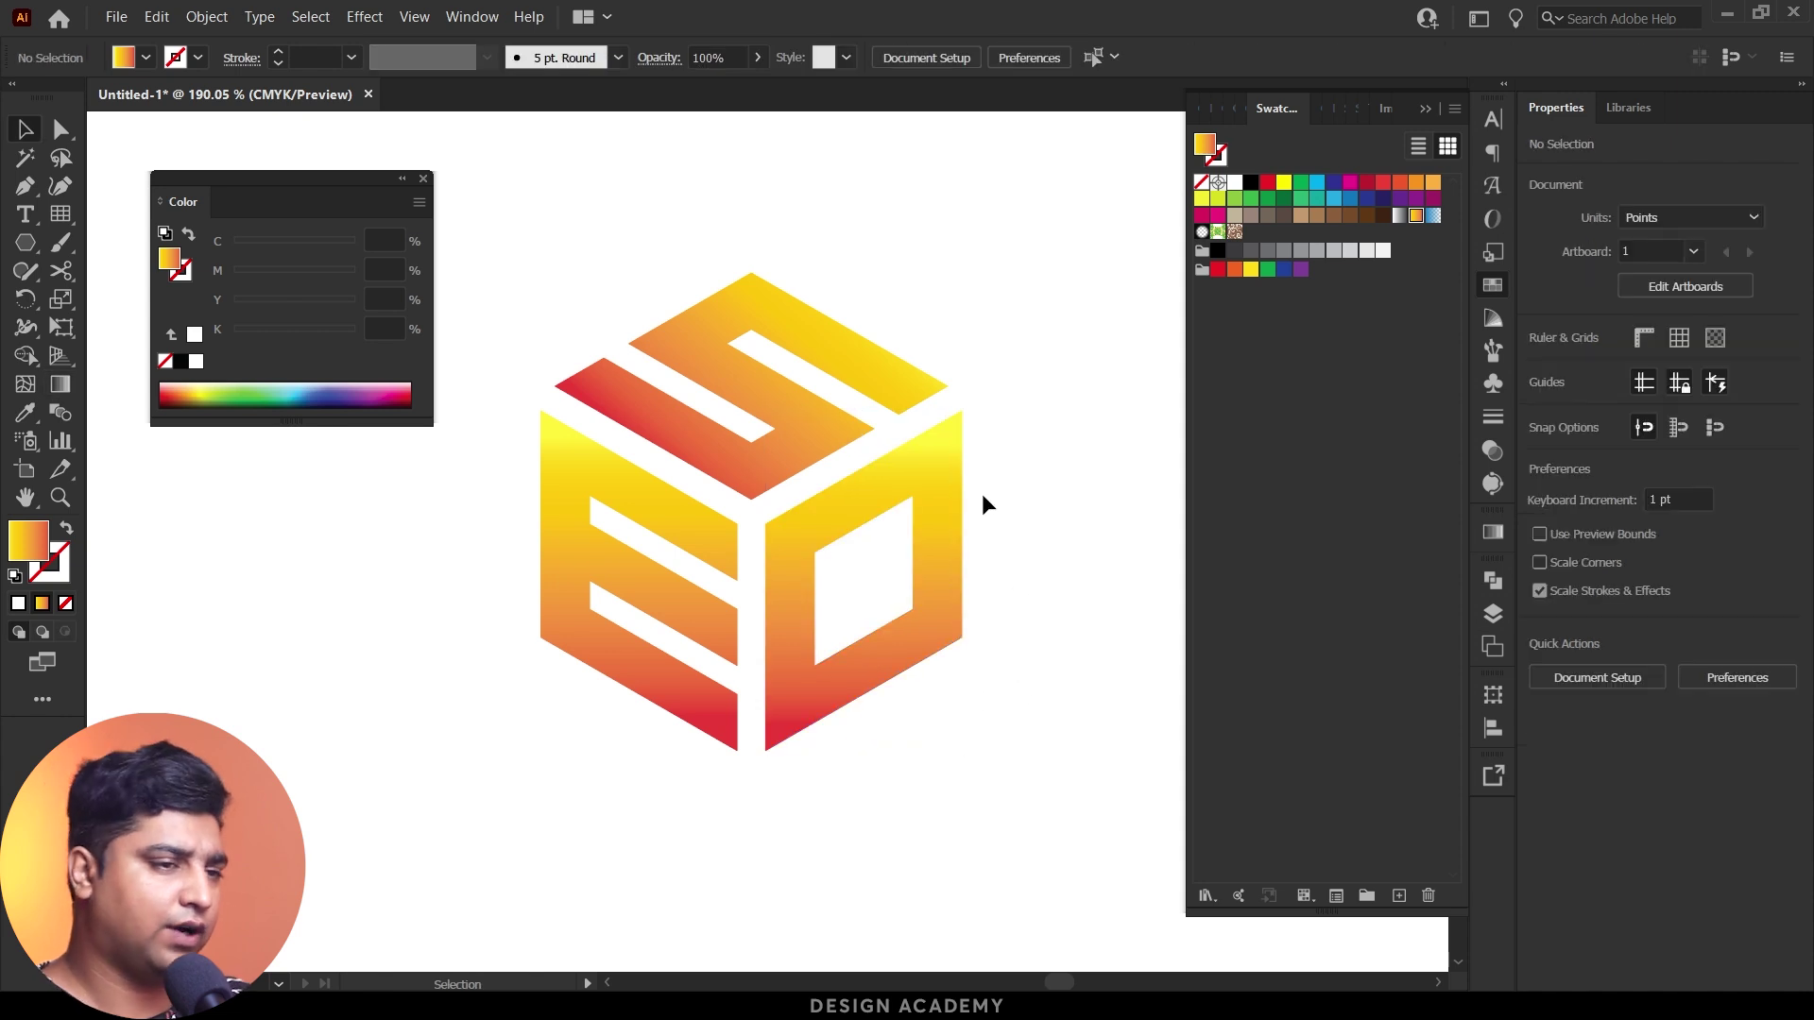
pyautogui.click(876, 482)
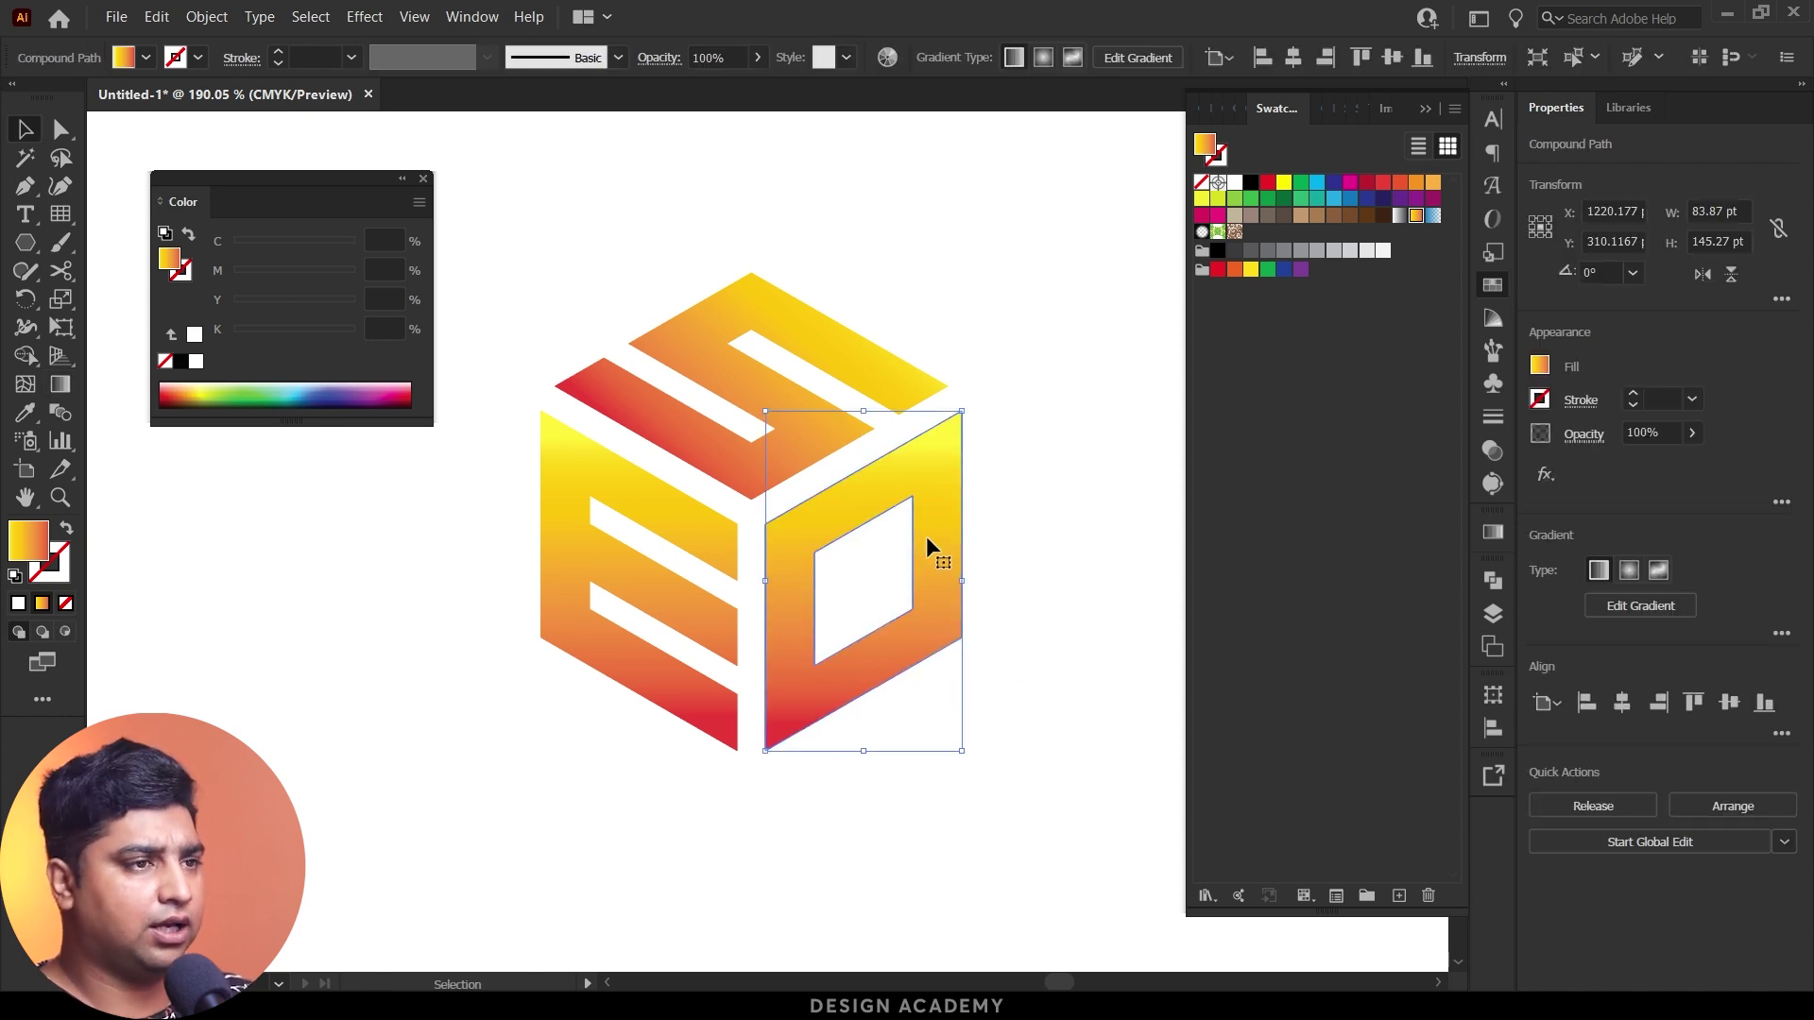
pyautogui.hscroll(2, 926, 536)
pyautogui.click(1493, 532)
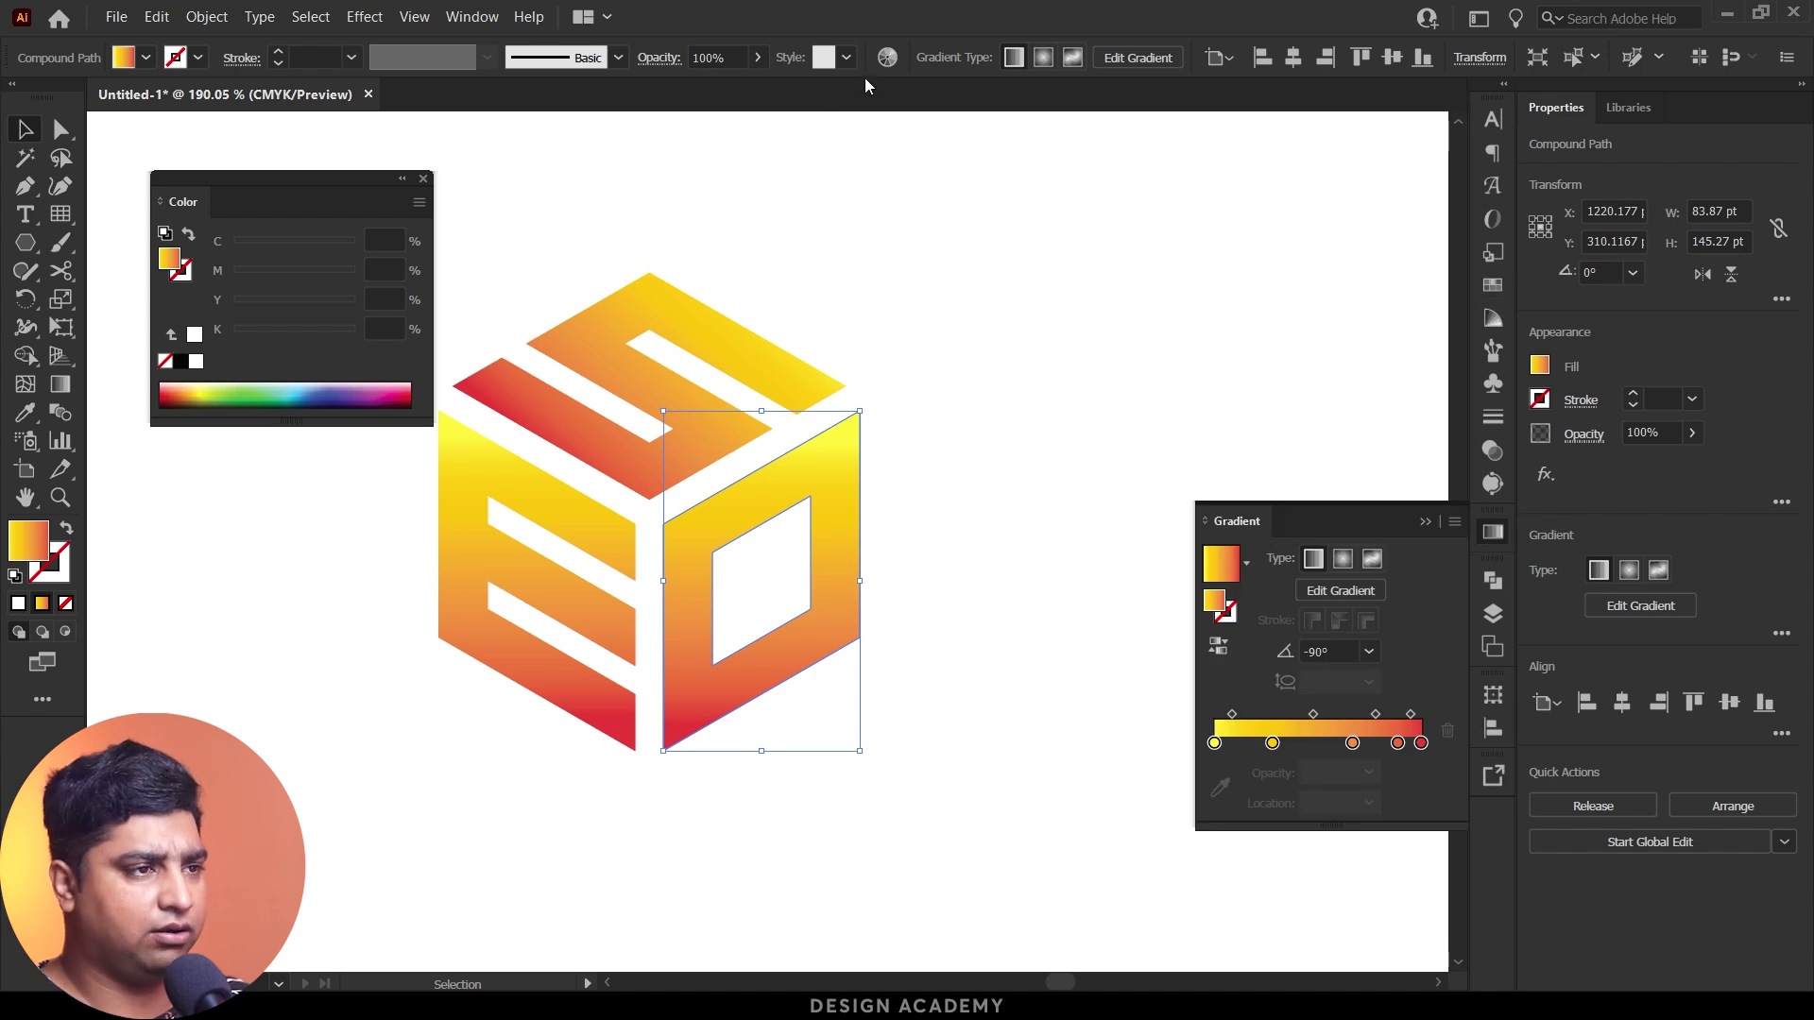
# Step: Recolor the D face's gradient by rotating the colour wheel toward red, pink and purple
pyautogui.click(887, 57)
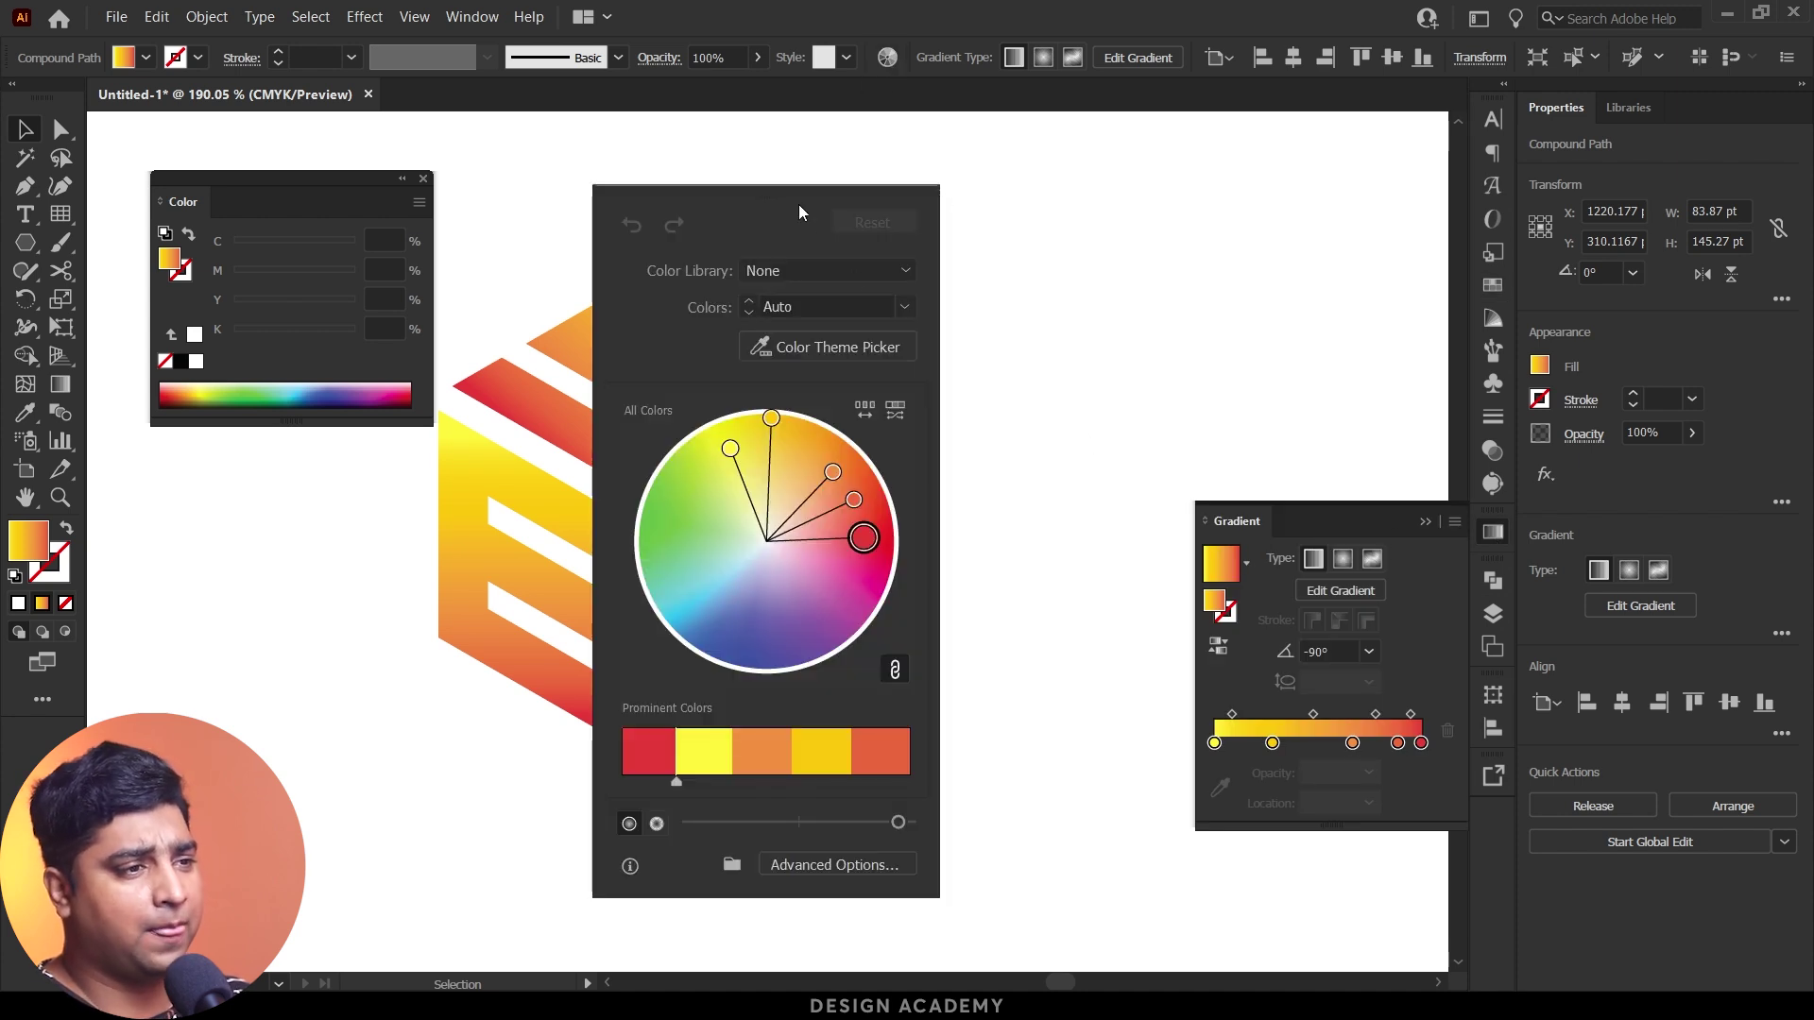
pyautogui.moveTo(773, 209); pyautogui.dragTo(1039, 210)
pyautogui.moveTo(1037, 420)
pyautogui.mouseDown()
pyautogui.moveTo(898, 567)
pyautogui.moveTo(902, 537)
pyautogui.moveTo(1015, 503)
pyautogui.moveTo(1024, 421)
pyautogui.moveTo(1138, 469)
pyautogui.mouseUp()
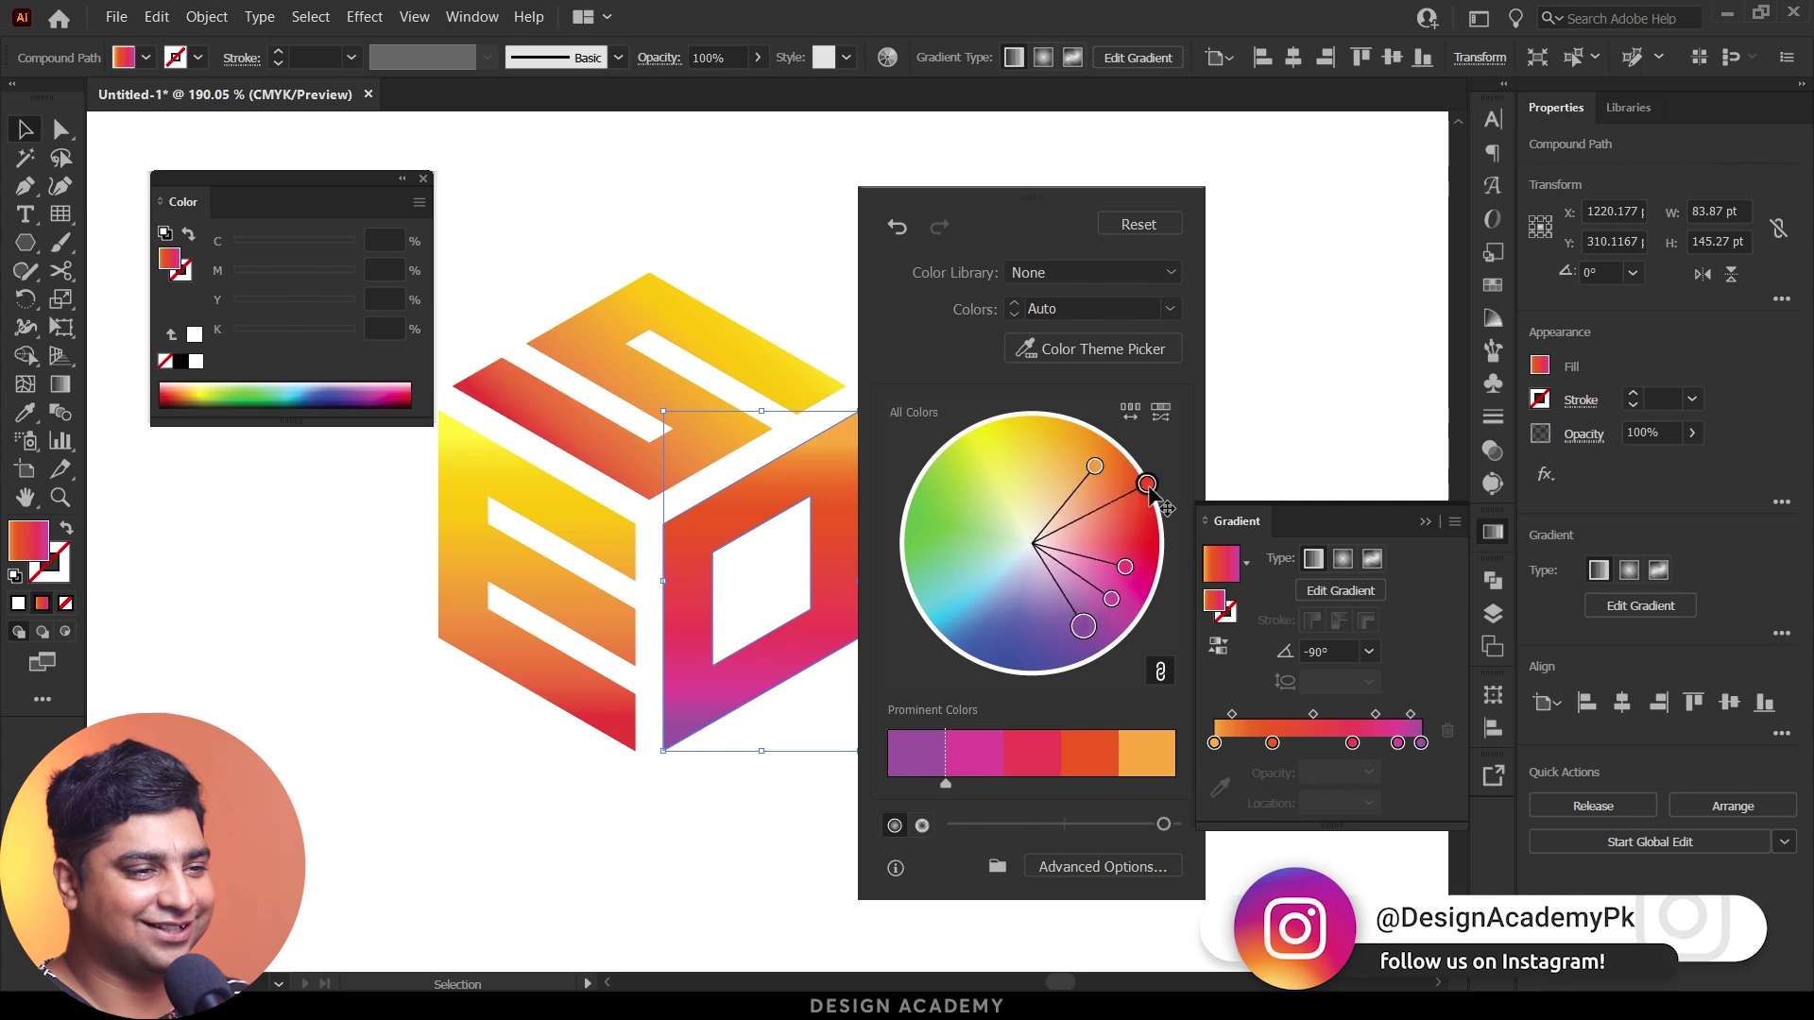
pyautogui.click(582, 546)
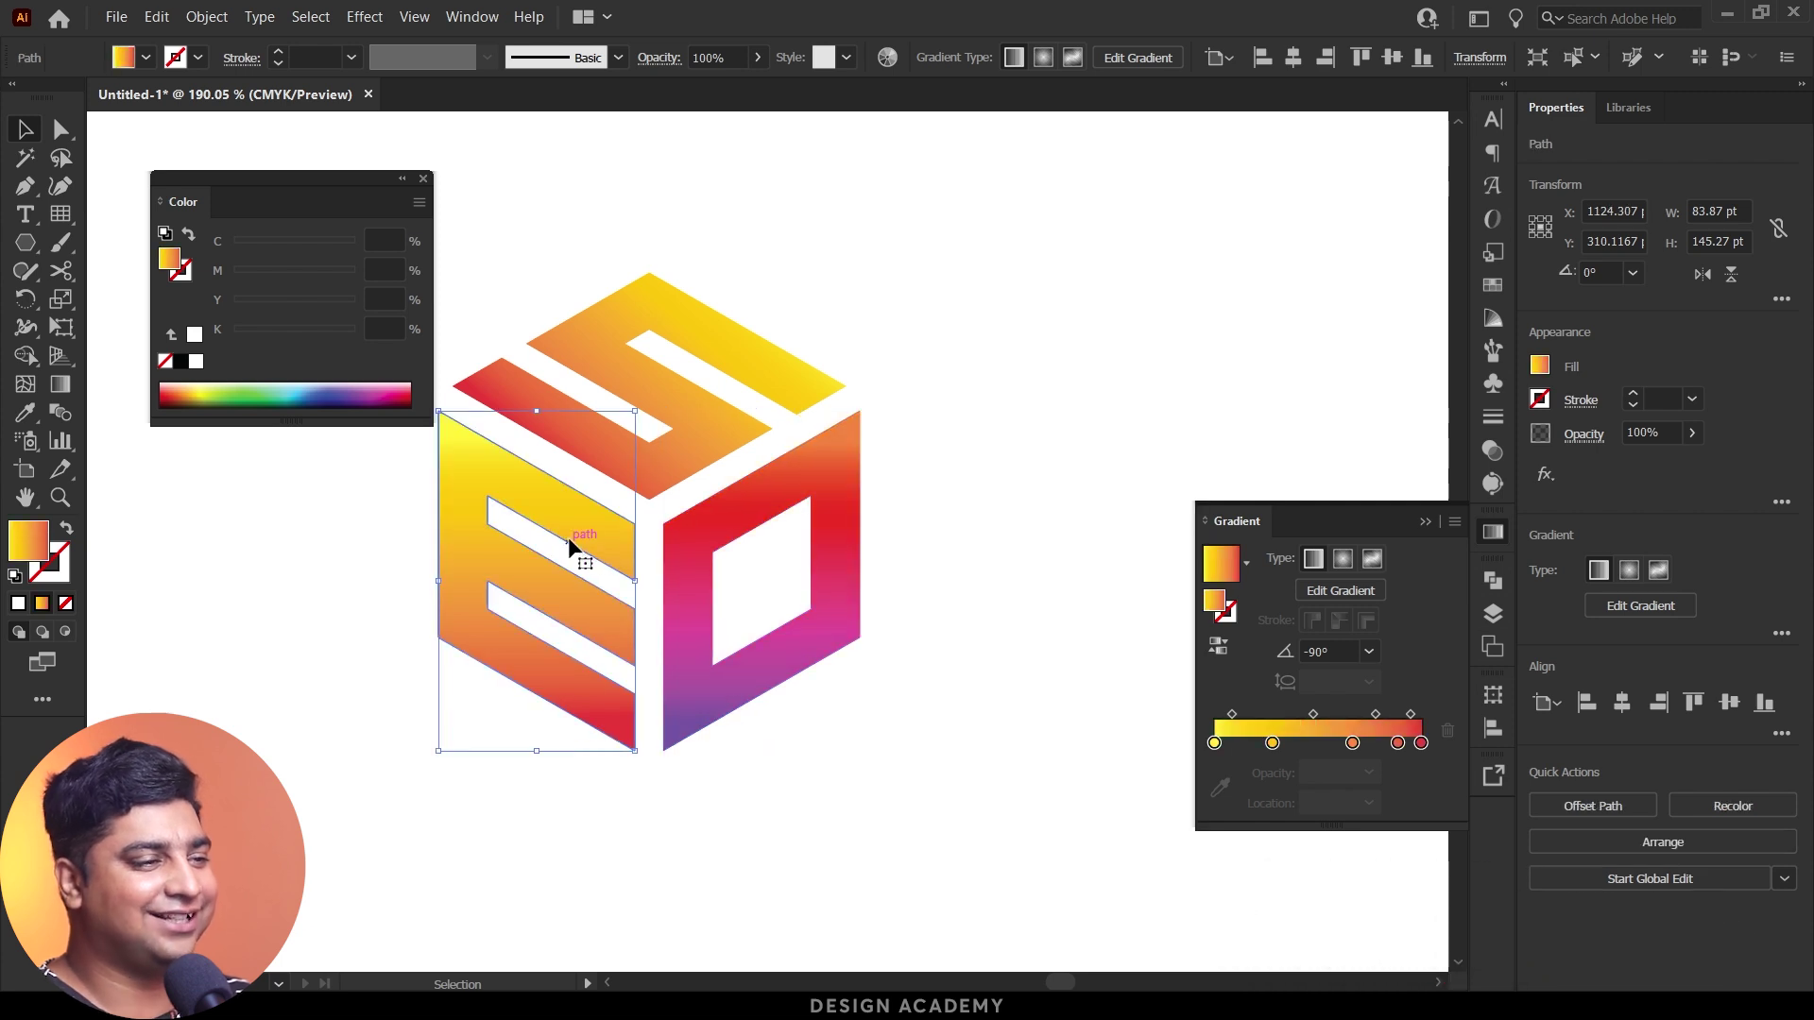
# Step: Recolor the E face toward red, purple and blue, then zoom out to the whole logo
pyautogui.click(886, 60)
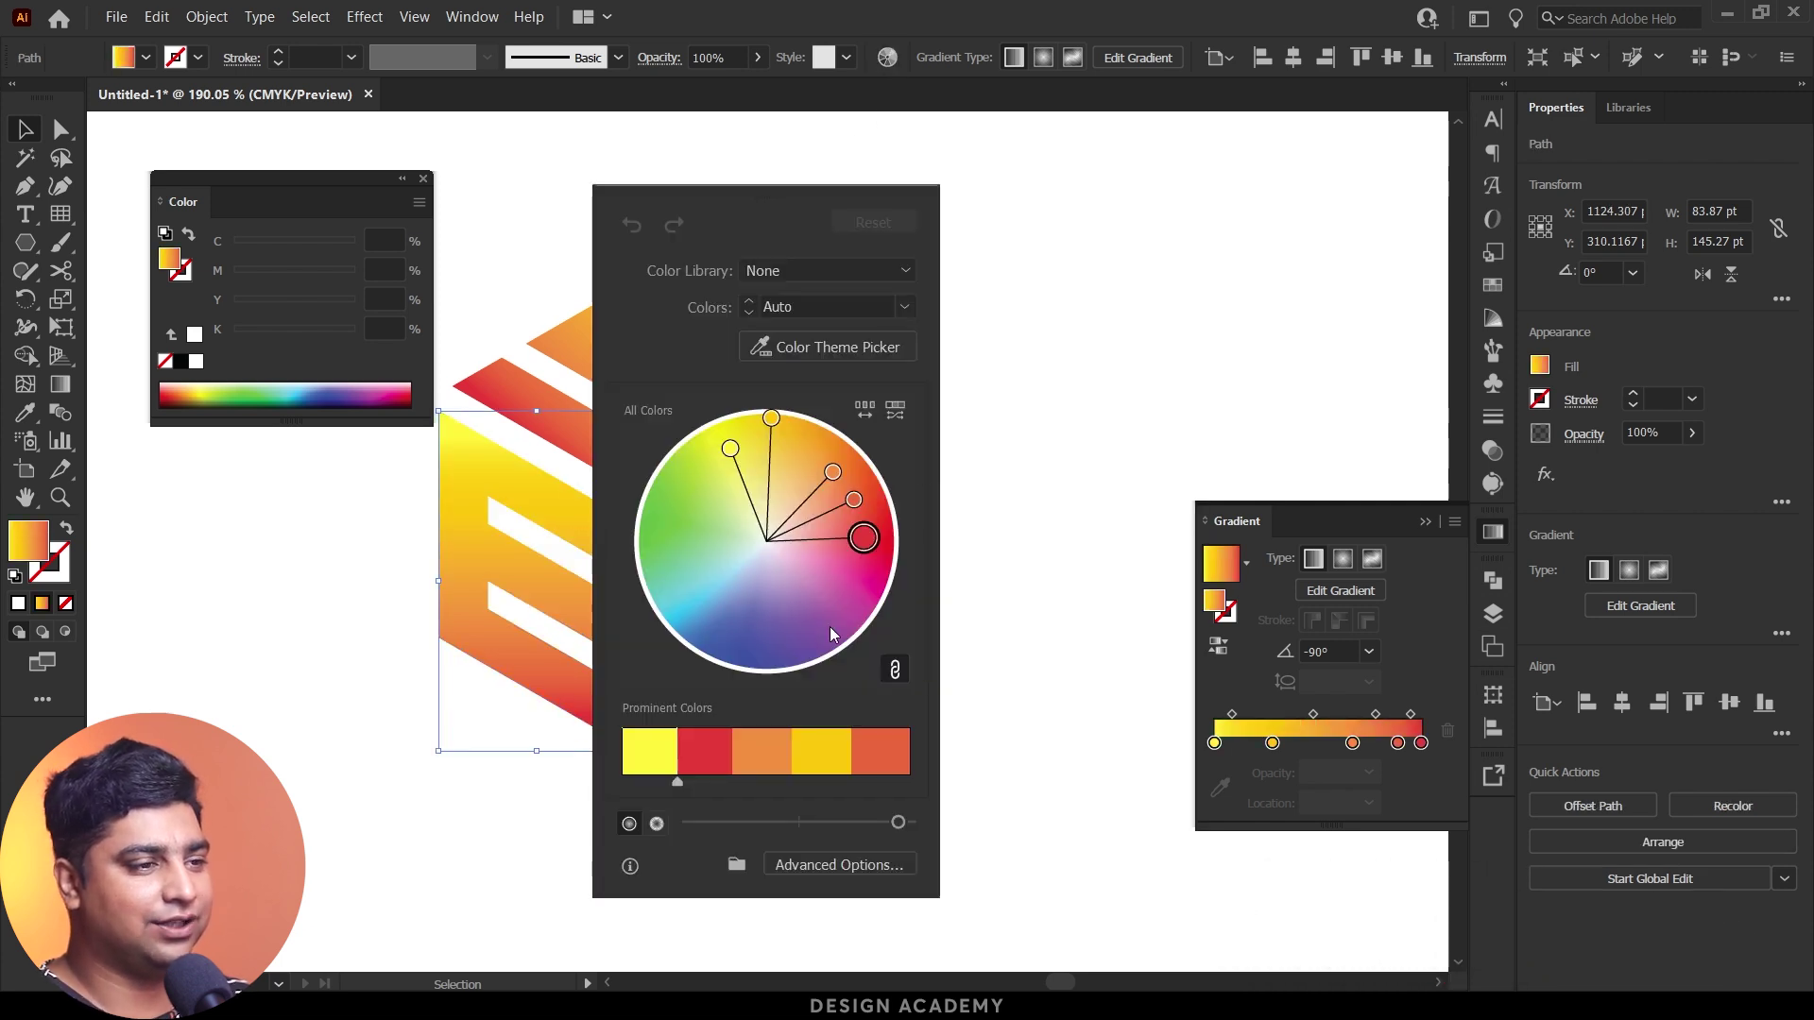
pyautogui.moveTo(865, 540)
pyautogui.mouseDown()
pyautogui.moveTo(862, 600)
pyautogui.moveTo(772, 667)
pyautogui.mouseUp()
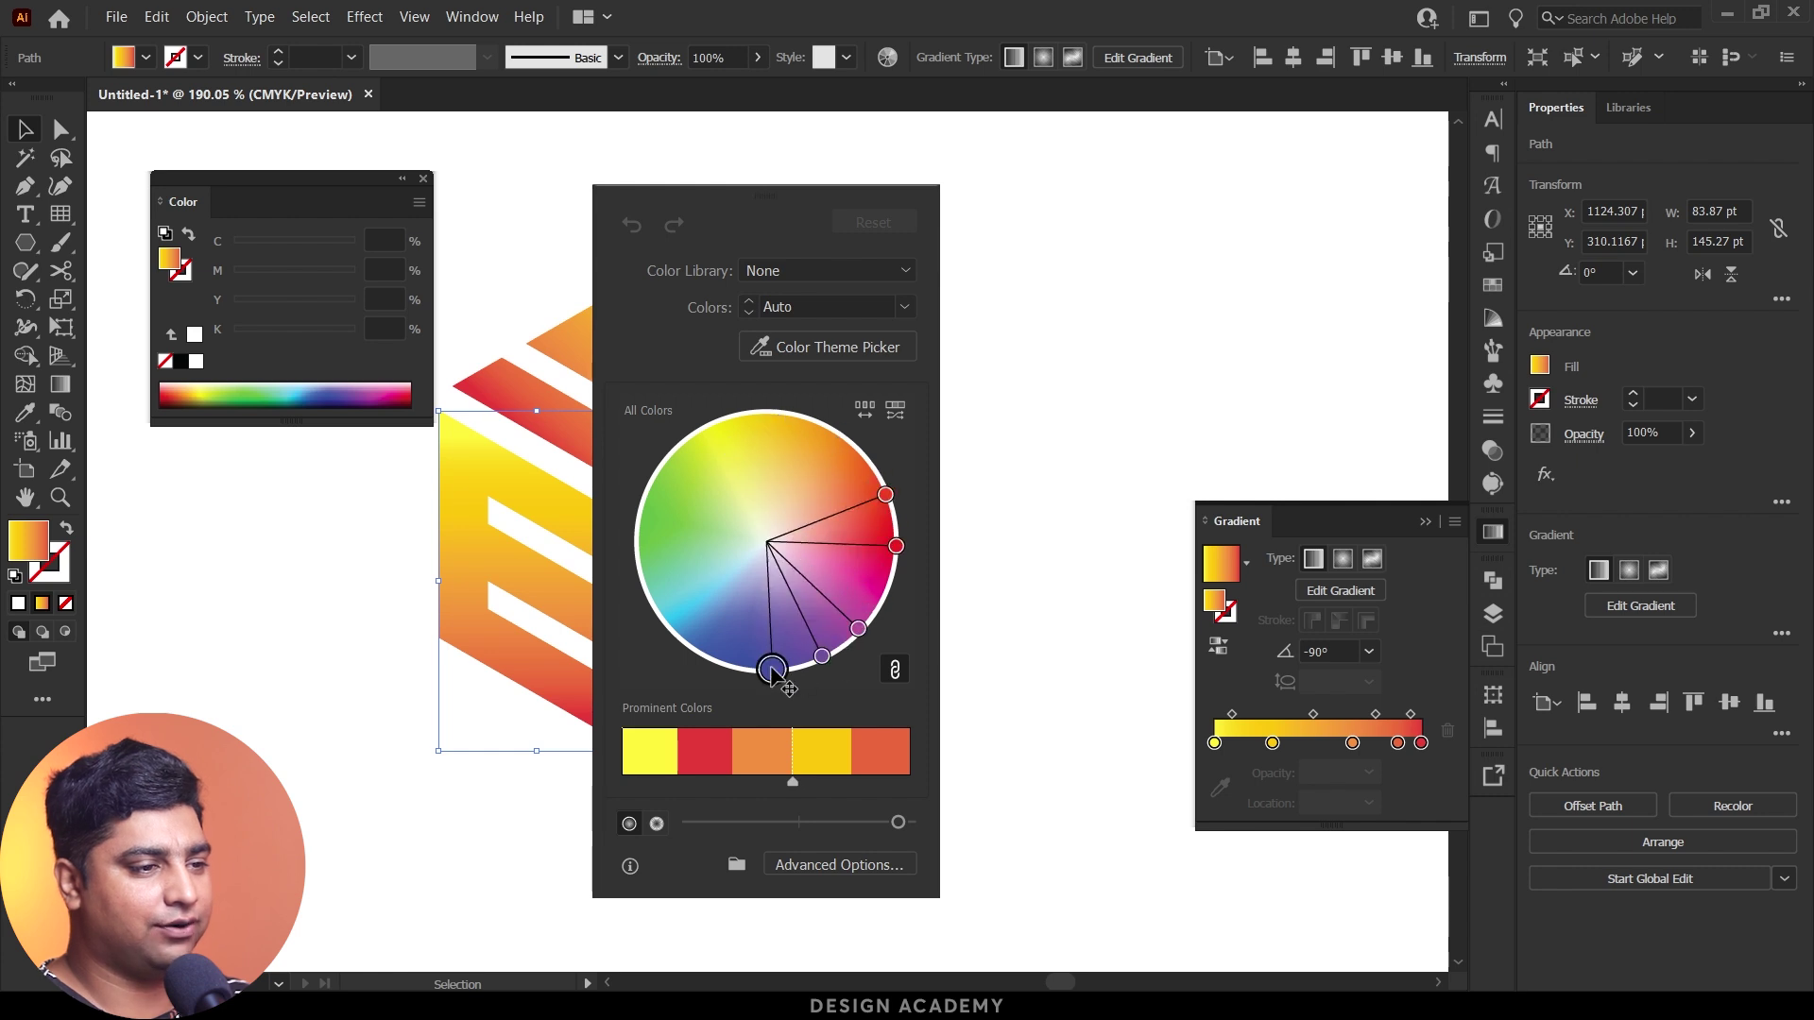
pyautogui.moveTo(783, 204); pyautogui.dragTo(809, 218)
pyautogui.click(693, 255)
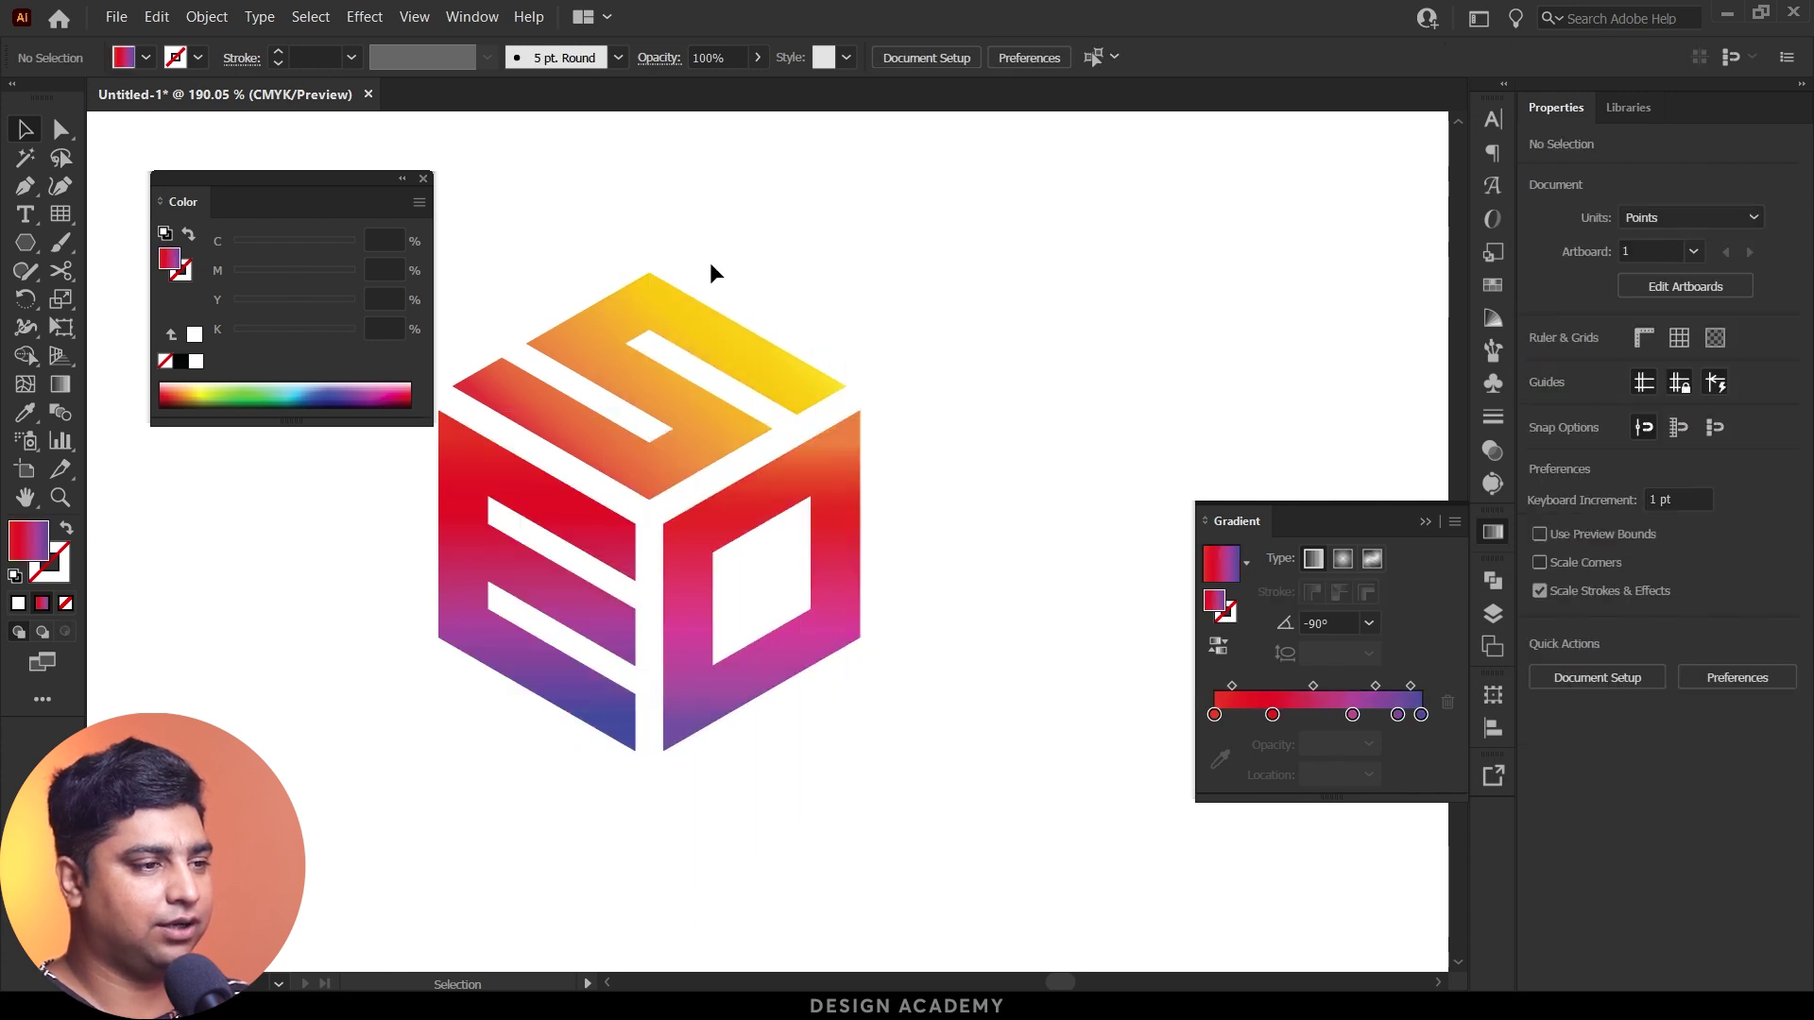
pyautogui.press('z')
pyautogui.moveTo(960, 467); pyautogui.dragTo(820, 584)
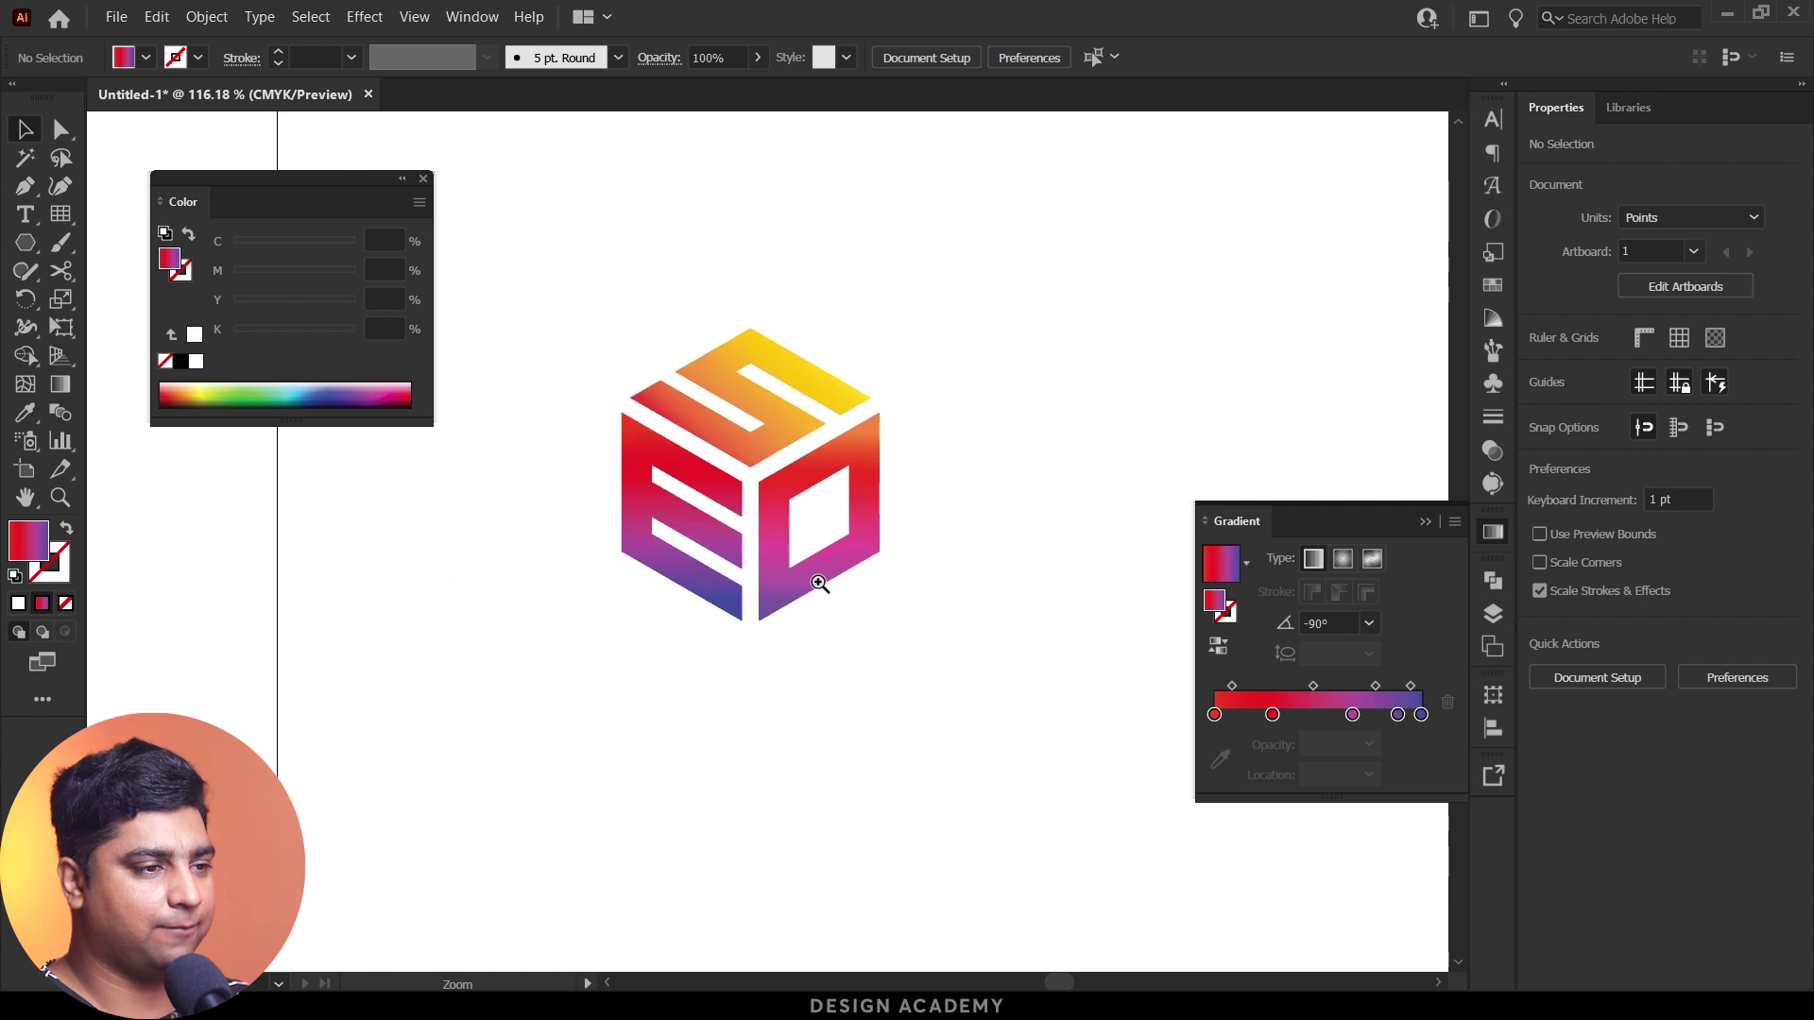